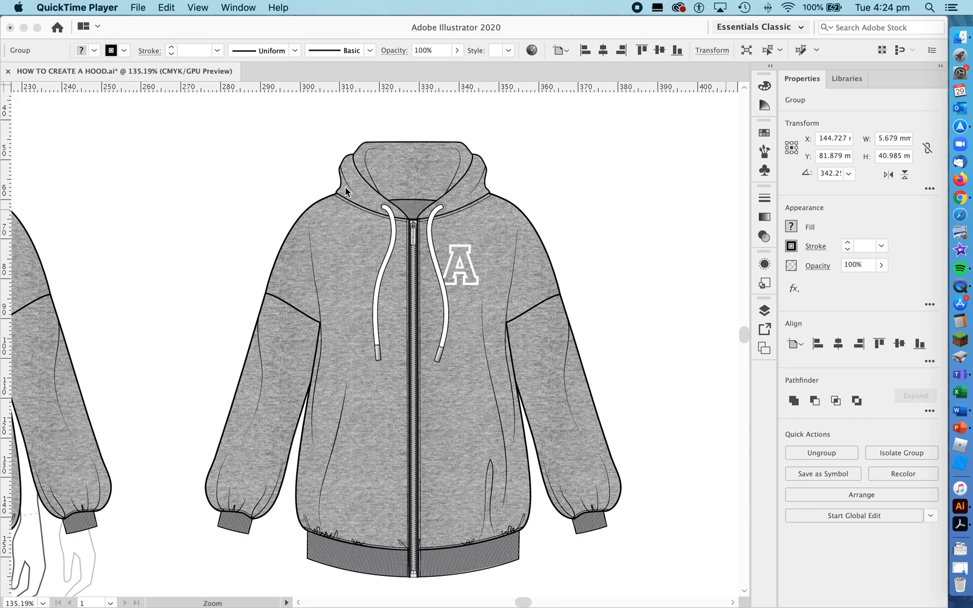
Step: Examine the finished hooded jacket, then the hoodless jacket body and neckline on the figure
{"action": "left_click", "coordinate": [448, 232]}
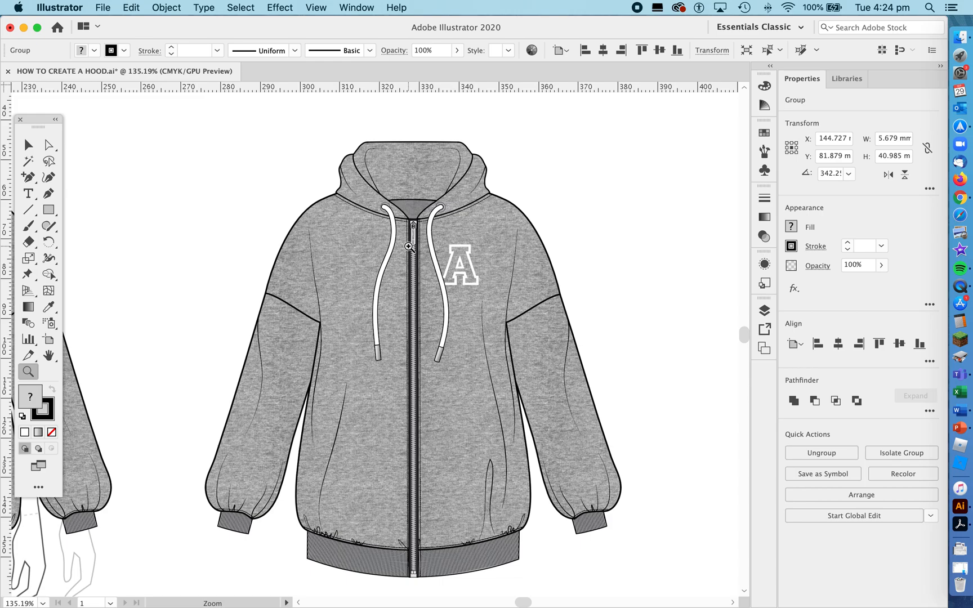
{"action": "left_click_drag", "start_coordinate": [246, 254], "coordinate": [517, 264]}
{"action": "left_click_drag", "start_coordinate": [262, 264], "coordinate": [466, 268]}
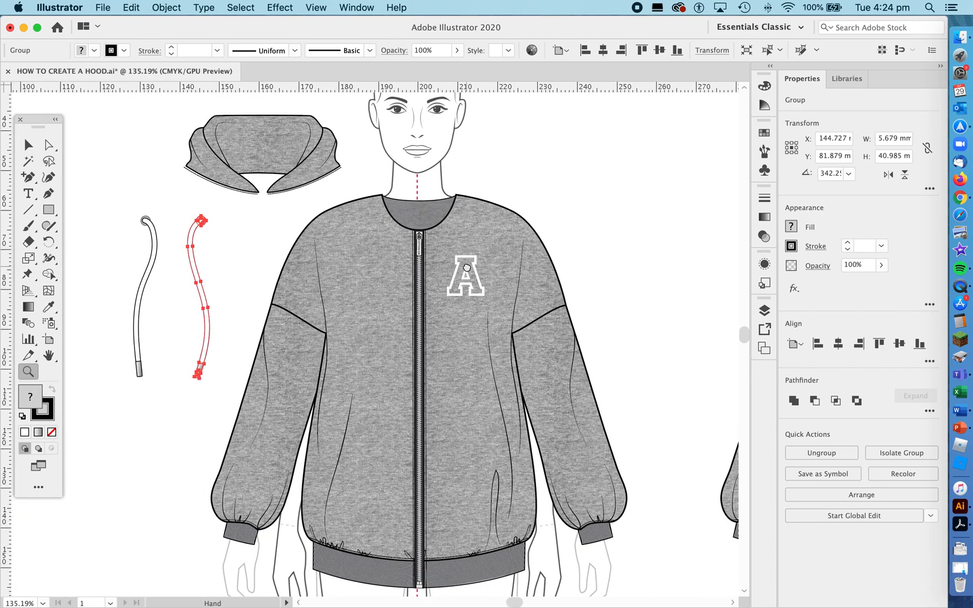
{"action": "key", "text": "v"}
{"action": "left_click", "coordinate": [244, 270]}
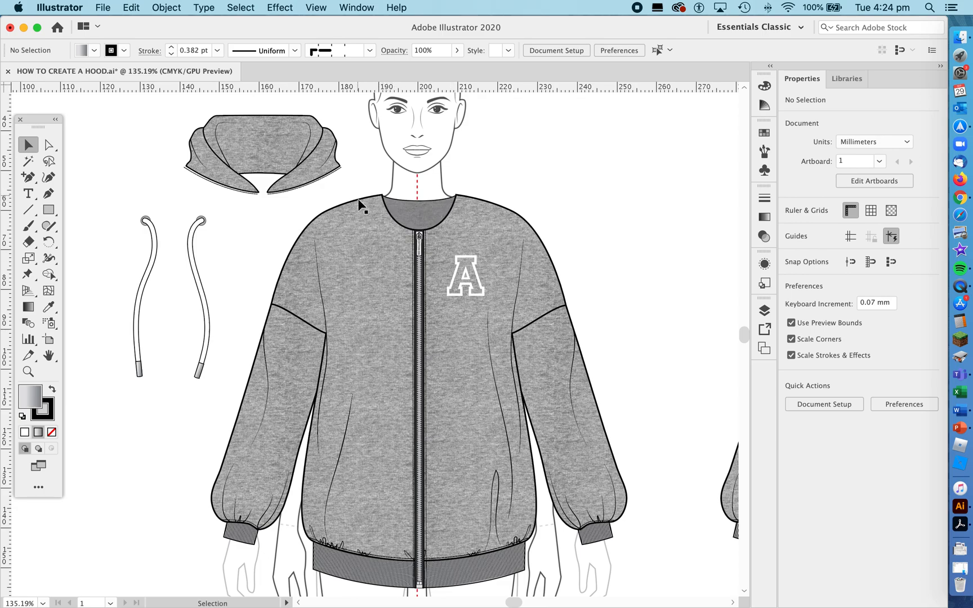
{"action": "key", "text": "a"}
{"action": "left_click", "coordinate": [394, 221]}
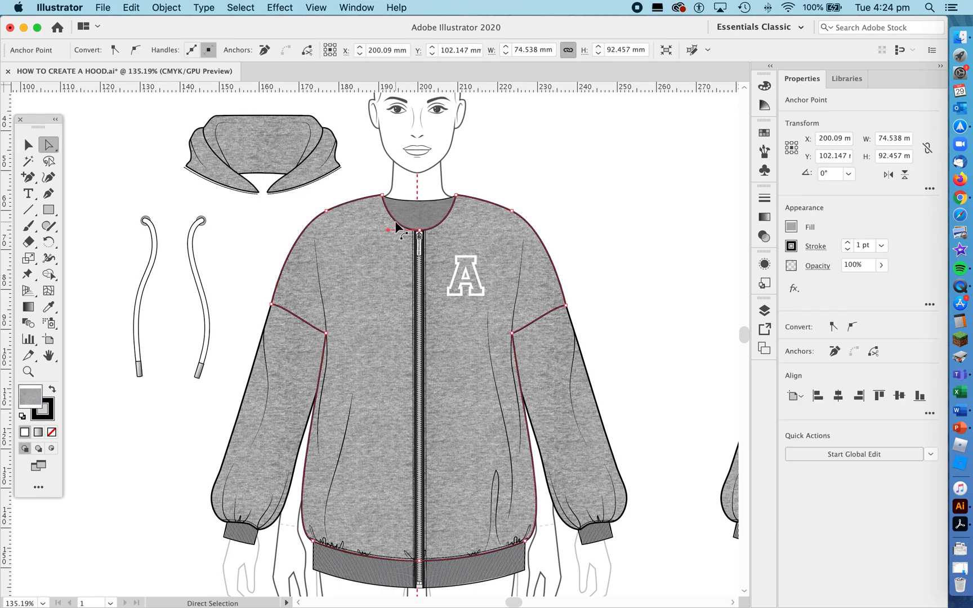
{"action": "left_click", "coordinate": [364, 188]}
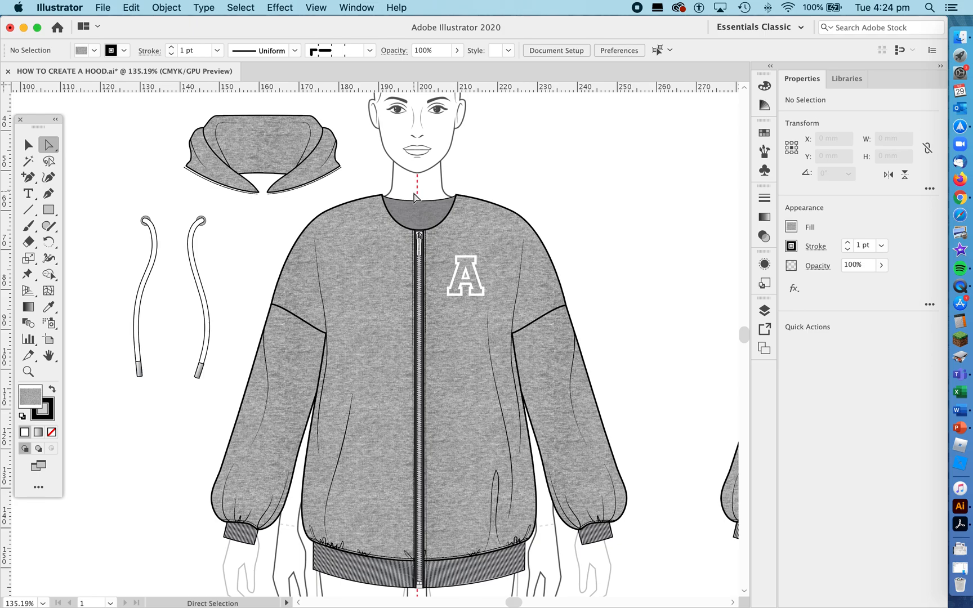
{"action": "key", "text": "v"}
{"action": "left_click", "coordinate": [213, 169]}
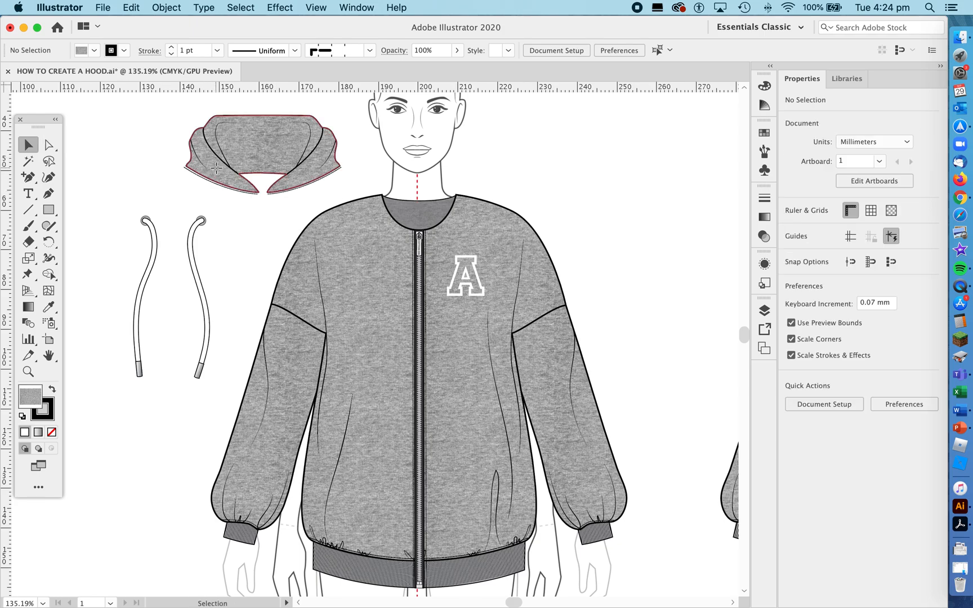
{"action": "left_click_drag", "start_coordinate": [218, 168], "coordinate": [199, 243]}
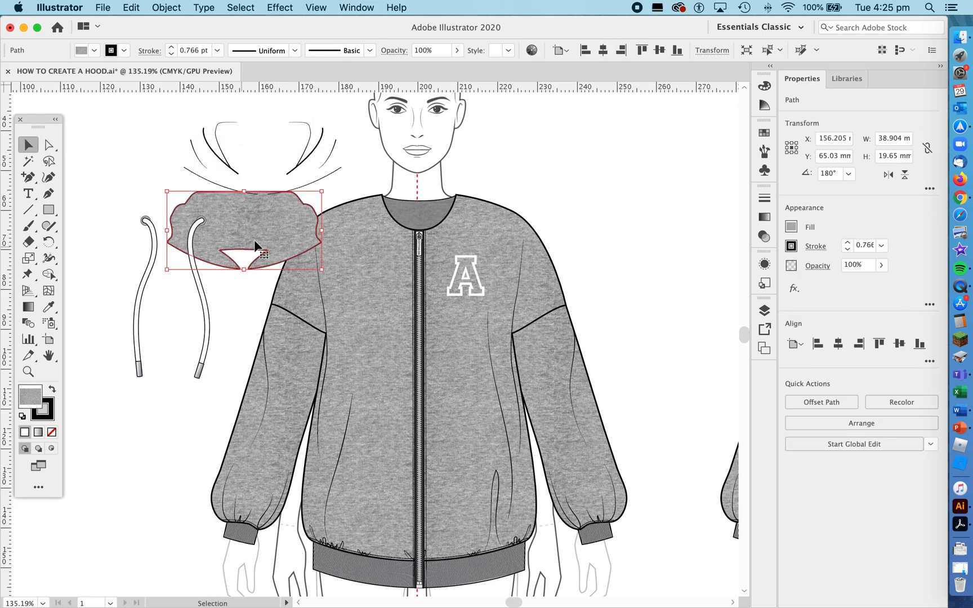
{"action": "key", "text": "super+z"}
Step: Move the detached hood's base shape higher on the page and restack its opening outline, fold lines and bottom stitch line on it
{"action": "scroll", "coordinate": [267, 234], "scroll_direction": "up", "scroll_amount": 5}
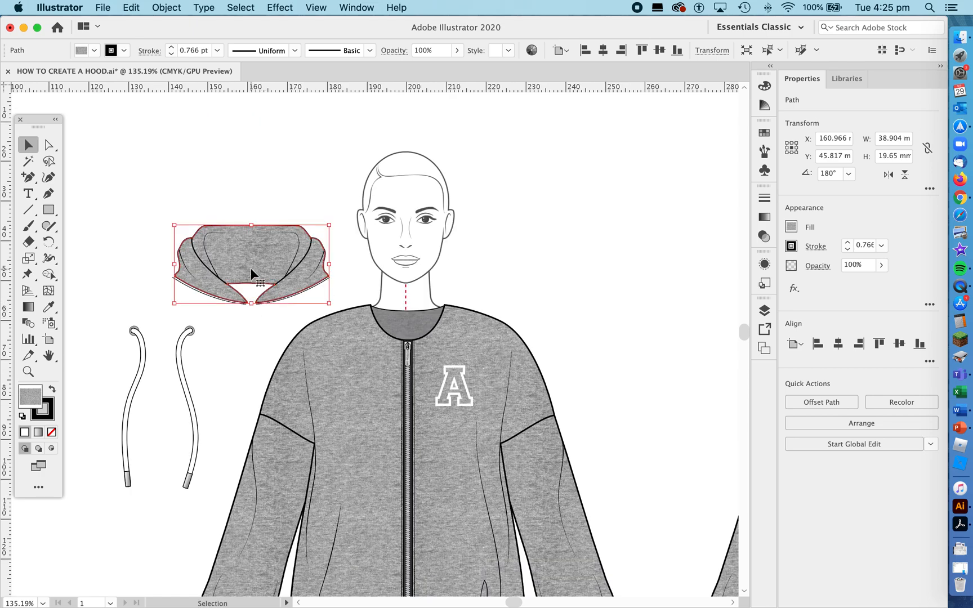
{"action": "left_click_drag", "start_coordinate": [251, 274], "coordinate": [252, 176]}
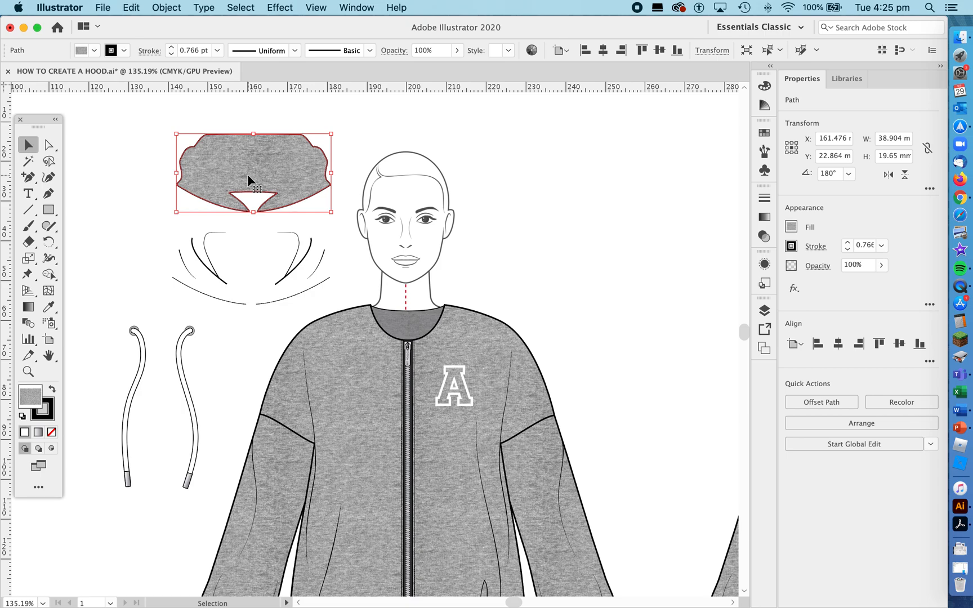
{"action": "left_click_drag", "start_coordinate": [303, 264], "coordinate": [300, 172]}
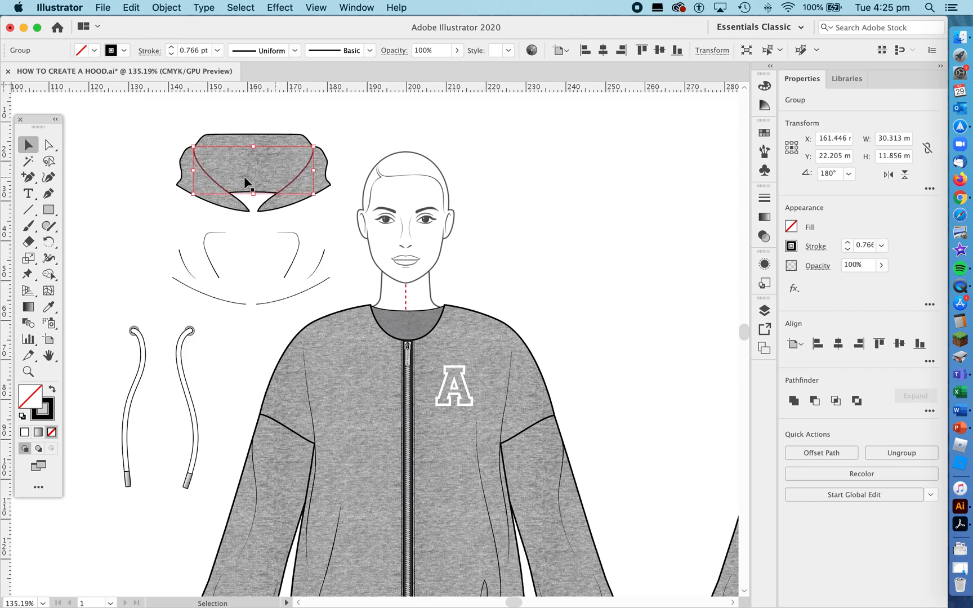
{"action": "left_click", "coordinate": [163, 220]}
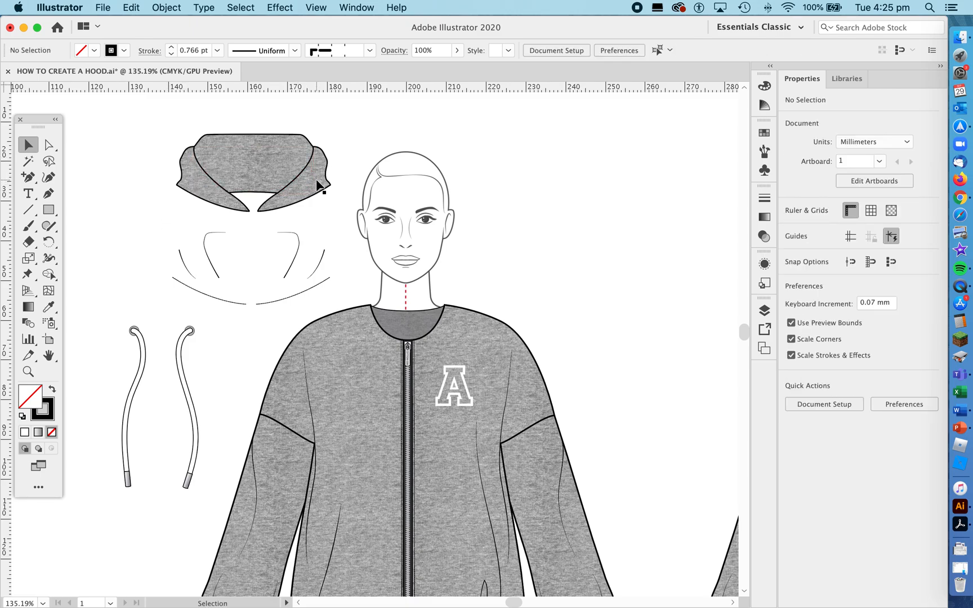
{"action": "left_click_drag", "start_coordinate": [286, 280], "coordinate": [286, 186]}
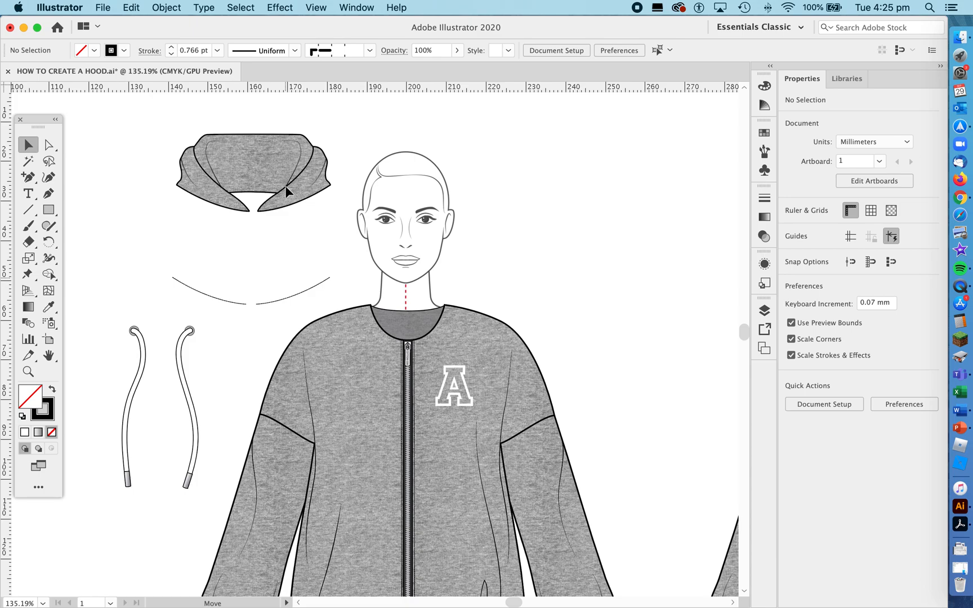
{"action": "left_click", "coordinate": [285, 185]}
{"action": "left_click", "coordinate": [249, 334]}
{"action": "left_click_drag", "start_coordinate": [259, 304], "coordinate": [269, 211]}
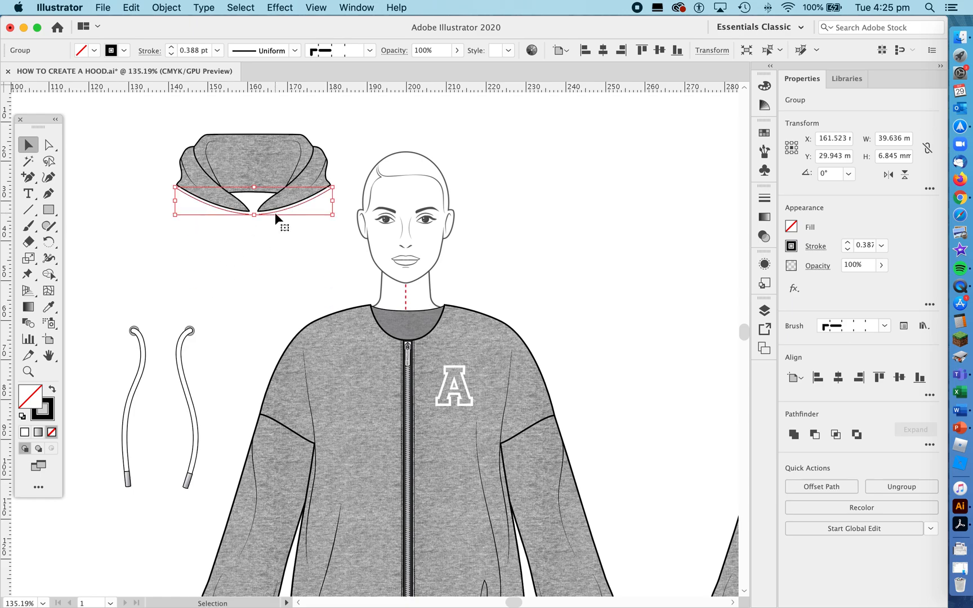
{"action": "left_click", "coordinate": [262, 251]}
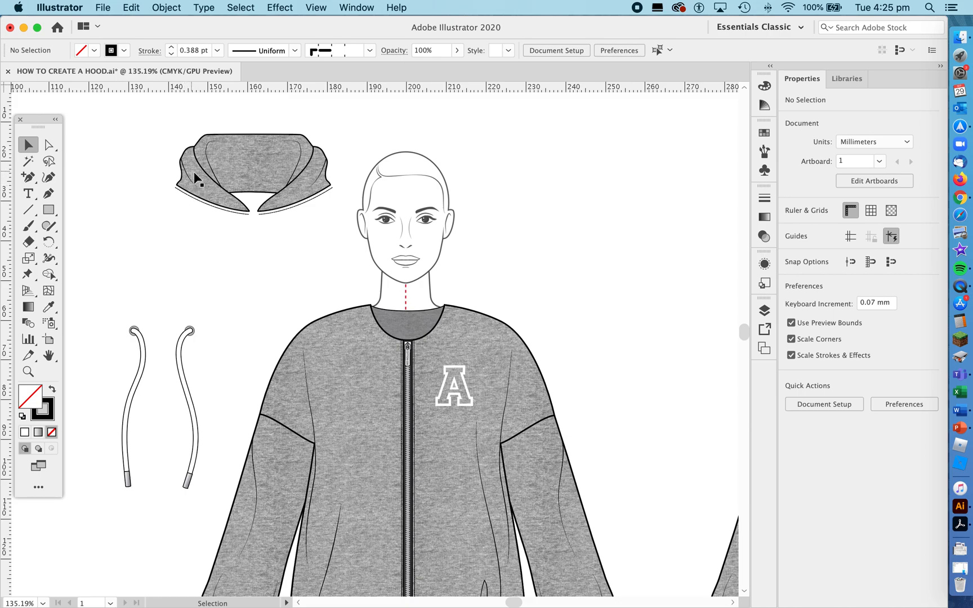
Step: Move the hood's base shape, opening outline and fold lines up, then bring them together back down above the stitch line
{"action": "left_click_drag", "start_coordinate": [239, 180], "coordinate": [247, 117]}
{"action": "left_click_drag", "start_coordinate": [210, 178], "coordinate": [208, 117]}
{"action": "scroll", "coordinate": [210, 118], "scroll_direction": "up", "scroll_amount": 3}
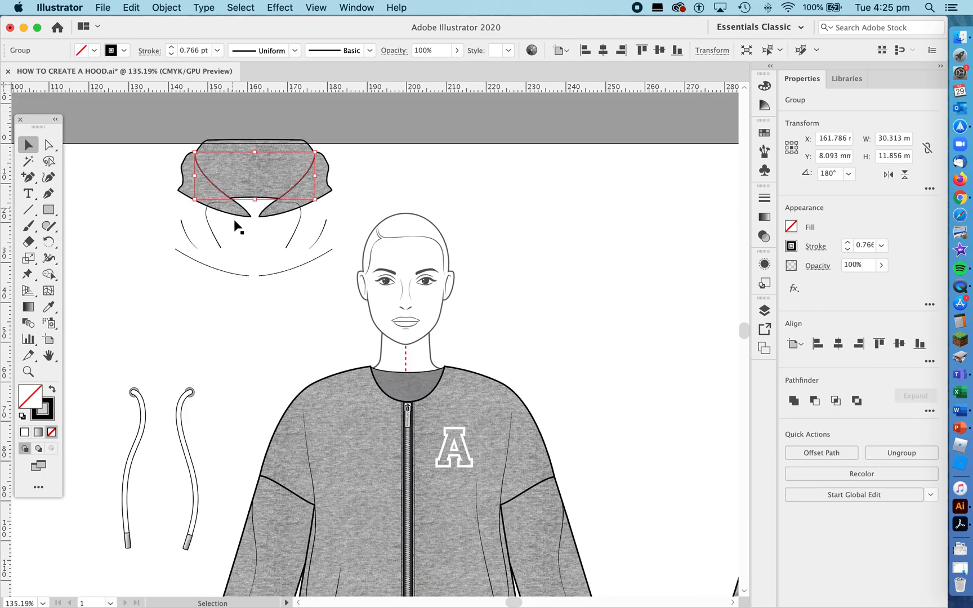
{"action": "left_click_drag", "start_coordinate": [217, 243], "coordinate": [221, 183]}
{"action": "left_click_drag", "start_coordinate": [139, 151], "coordinate": [337, 195]}
{"action": "left_click_drag", "start_coordinate": [288, 185], "coordinate": [289, 236]}
{"action": "left_click", "coordinate": [294, 314]}
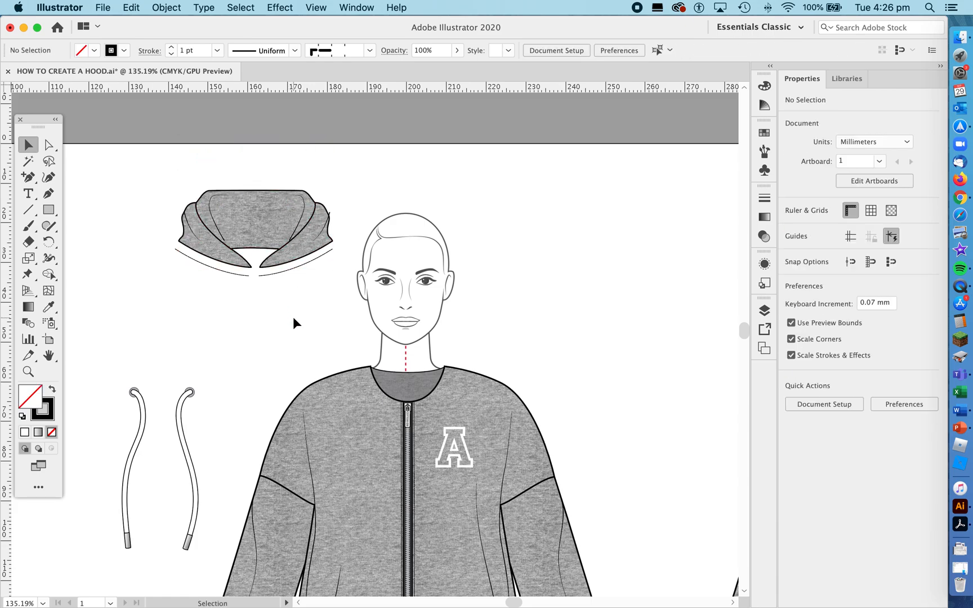
Step: Move the whole detached hood, including its stitch line, slightly down and farther away from the figure's head
{"action": "left_click_drag", "start_coordinate": [340, 330], "coordinate": [324, 293]}
{"action": "left_click_drag", "start_coordinate": [161, 133], "coordinate": [368, 262]}
{"action": "left_click_drag", "start_coordinate": [282, 211], "coordinate": [259, 238]}
{"action": "left_click", "coordinate": [302, 283]}
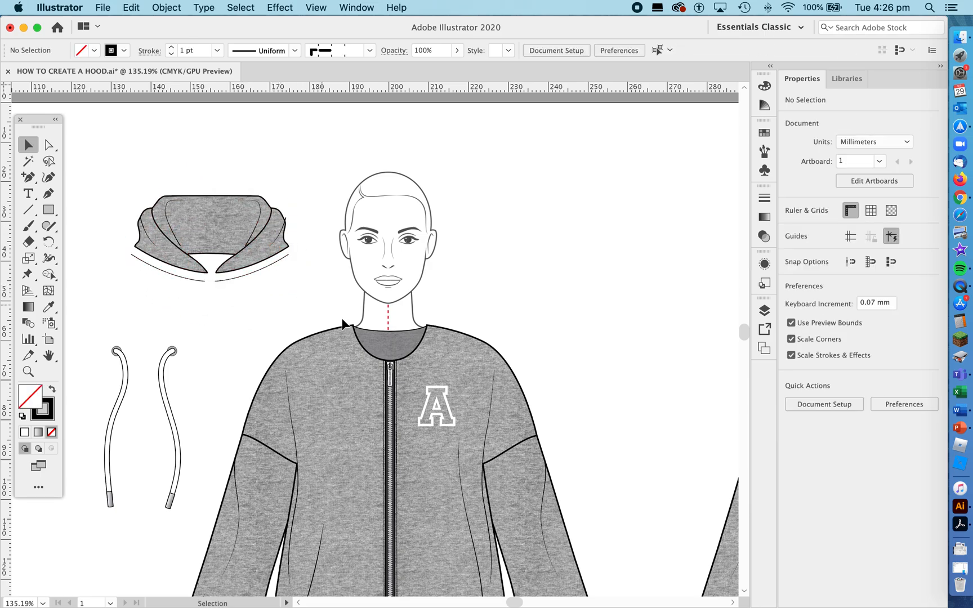
Step: Show the guides at the jacket's centre front and shoulder, and dismiss the mouse battery notification
{"action": "key", "text": "super+semicolon"}
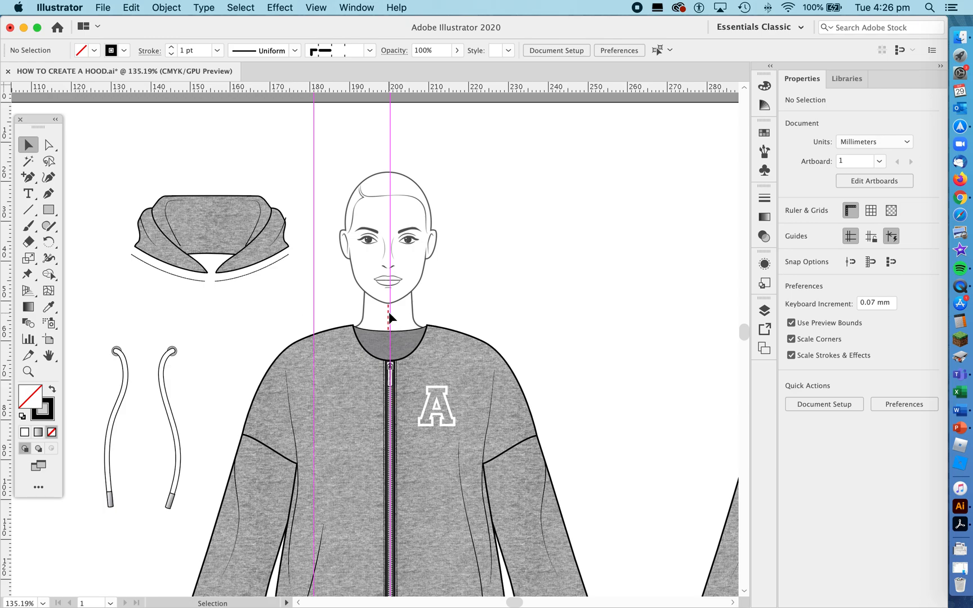
{"action": "key", "text": "z"}
{"action": "left_click", "coordinate": [390, 365]}
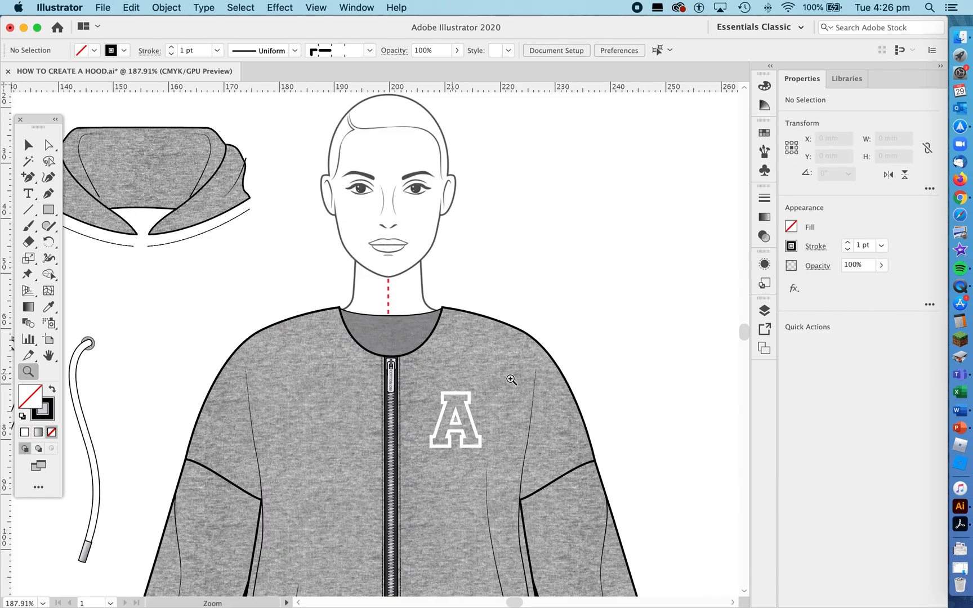
{"action": "left_click_drag", "start_coordinate": [497, 274], "coordinate": [307, 380]}
{"action": "left_click_drag", "start_coordinate": [443, 353], "coordinate": [362, 393]}
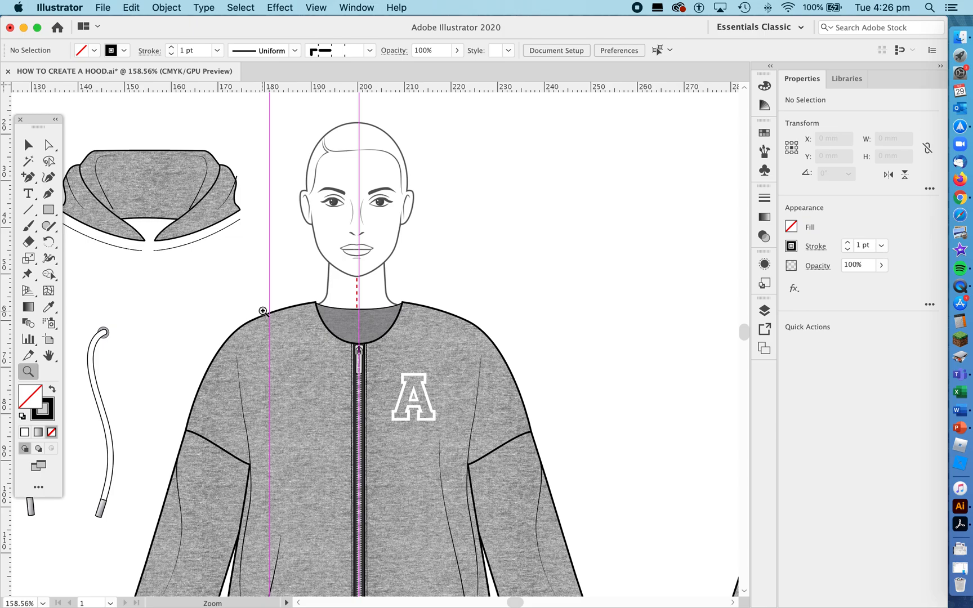
{"action": "scroll", "coordinate": [273, 318], "scroll_direction": "left", "scroll_amount": 2}
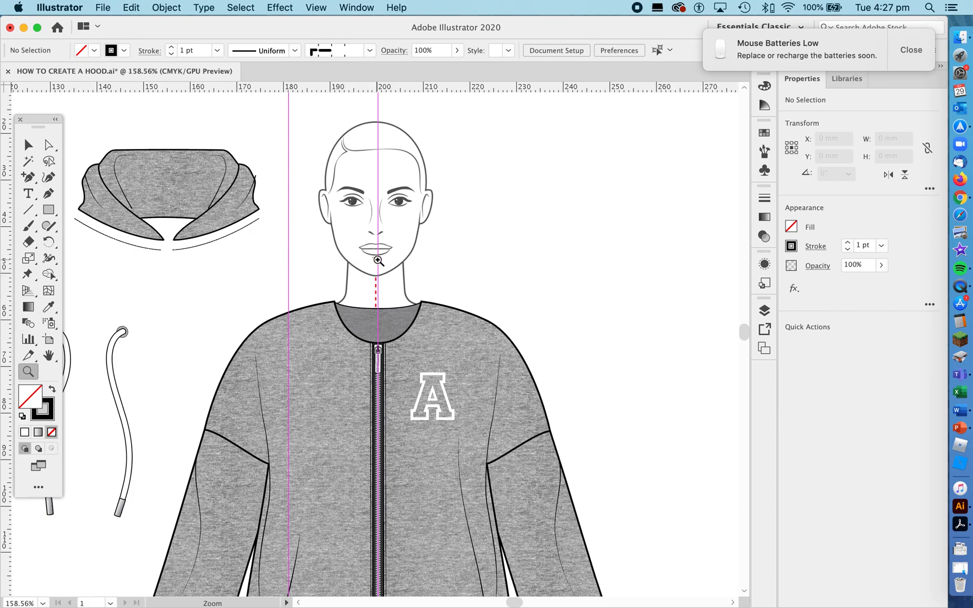
{"action": "left_click", "coordinate": [910, 50]}
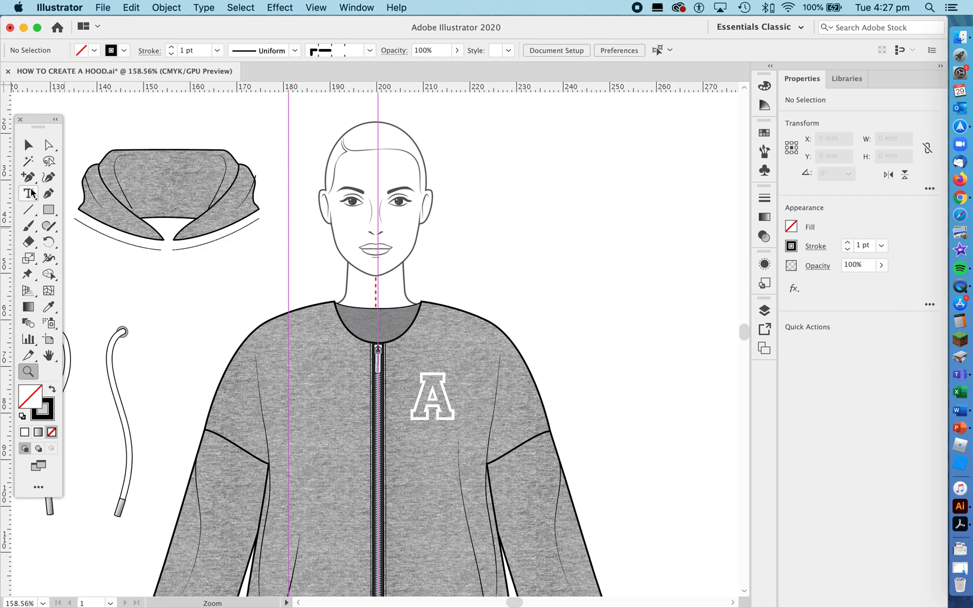
Step: Draw the hood's bottom edge with the Pen tool as a straight segment from the neckline beside the zip top to the shoulder guide
{"action": "left_click", "coordinate": [47, 194]}
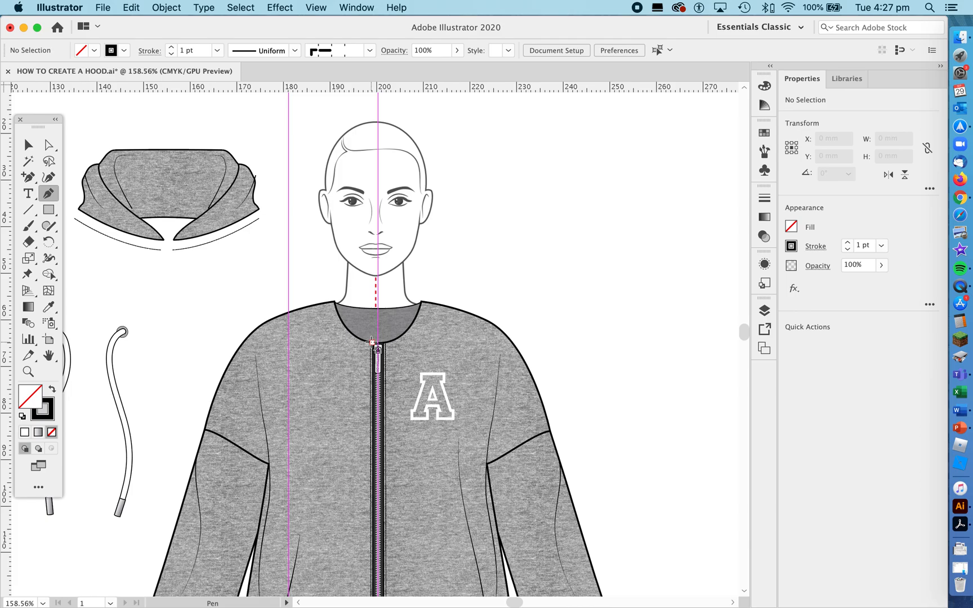
{"action": "key", "text": "z"}
{"action": "left_click_drag", "start_coordinate": [368, 344], "coordinate": [520, 408]}
{"action": "key", "text": "super+semicolon"}
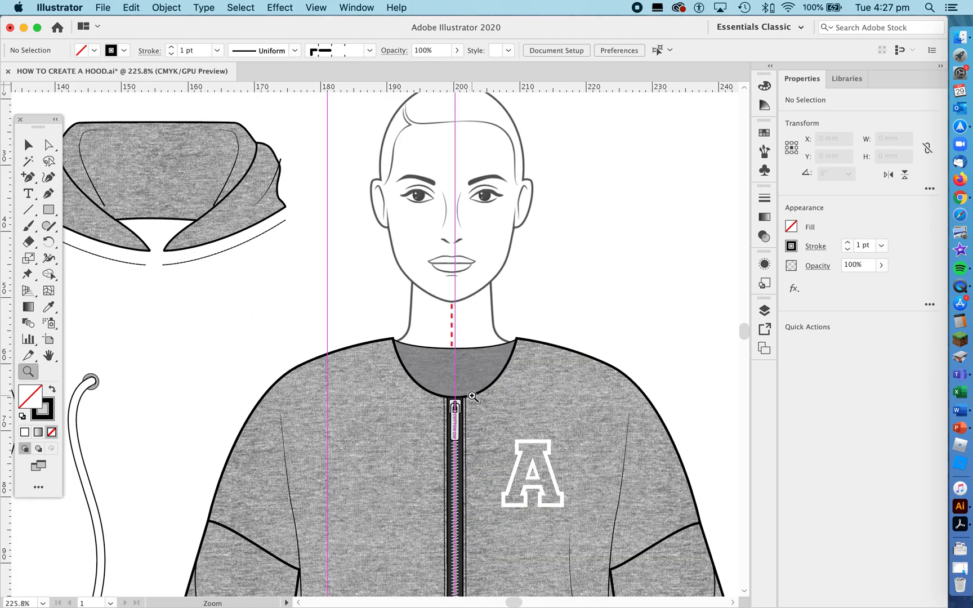
{"action": "key", "text": "p"}
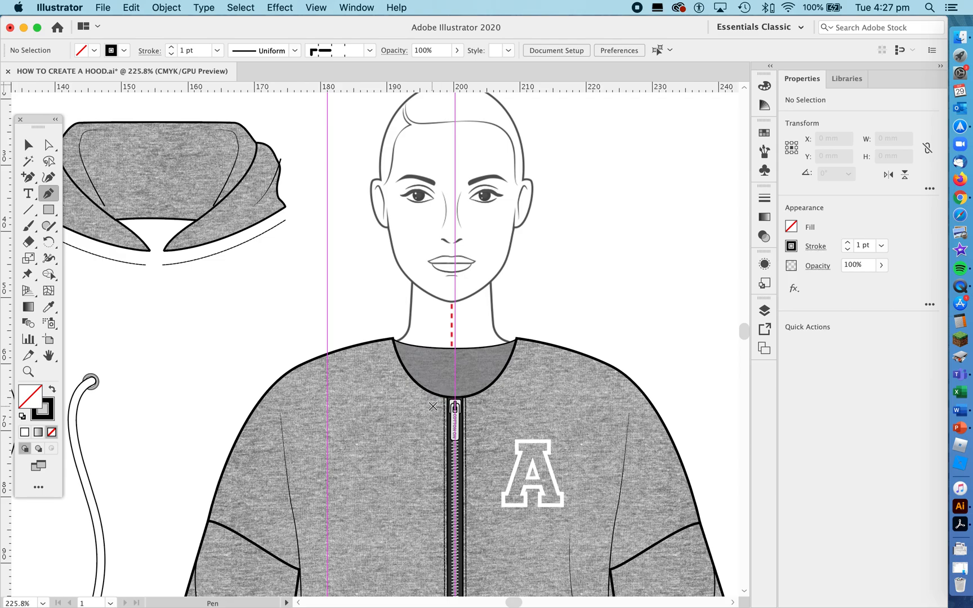
{"action": "left_click", "coordinate": [316, 8]}
{"action": "left_click", "coordinate": [316, 7]}
{"action": "left_click", "coordinate": [447, 398]}
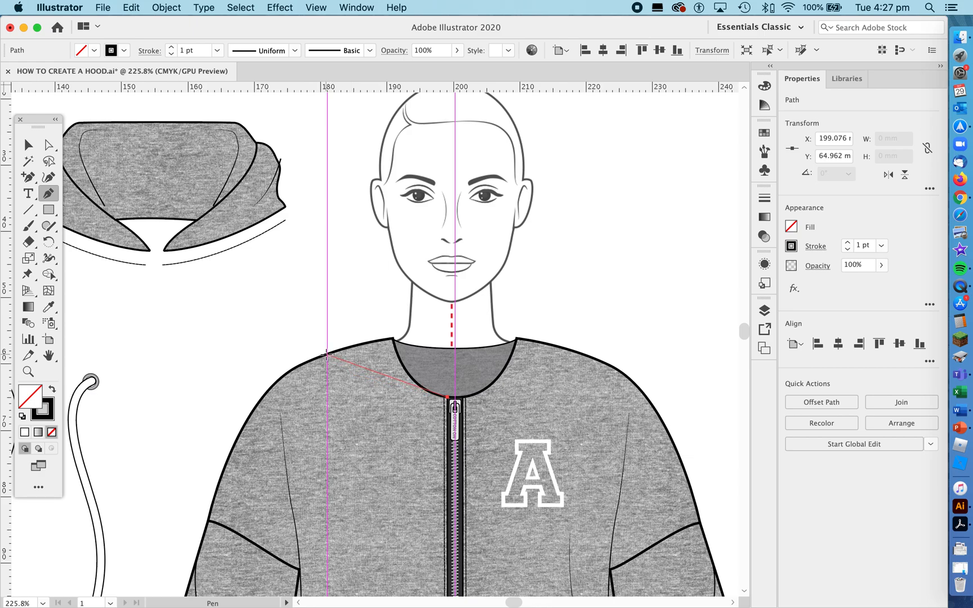
{"action": "left_click", "coordinate": [326, 354]}
Step: Continue the path with straight segments for the hood's side and top, finishing on the centre guide at mouth level
{"action": "scroll", "coordinate": [326, 356], "scroll_direction": "left", "scroll_amount": 4}
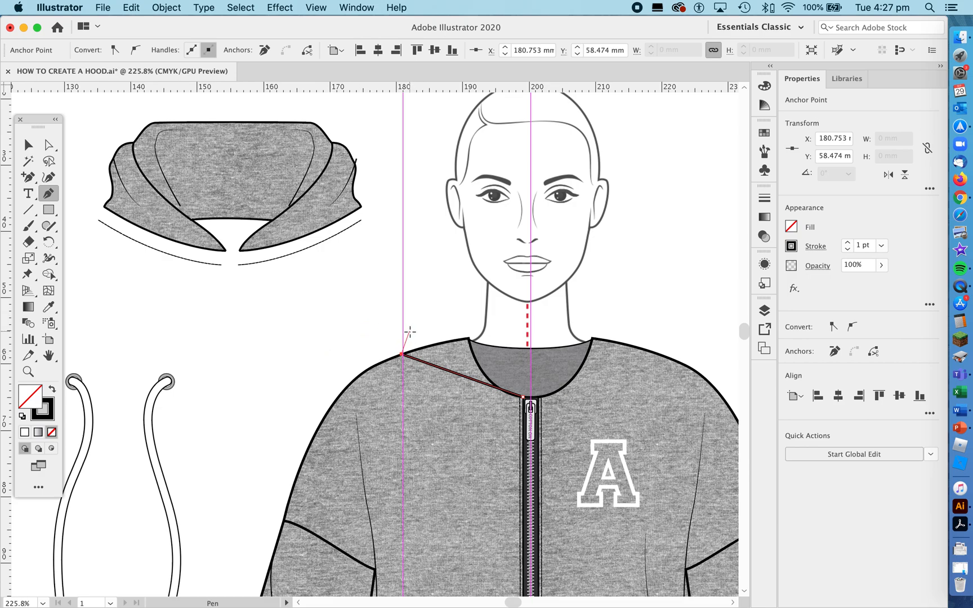
{"action": "left_click", "coordinate": [409, 333]}
{"action": "left_click", "coordinate": [405, 307]}
{"action": "left_click", "coordinate": [417, 286]}
{"action": "left_click", "coordinate": [438, 279]}
{"action": "left_click", "coordinate": [455, 255]}
{"action": "left_click", "coordinate": [530, 255]}
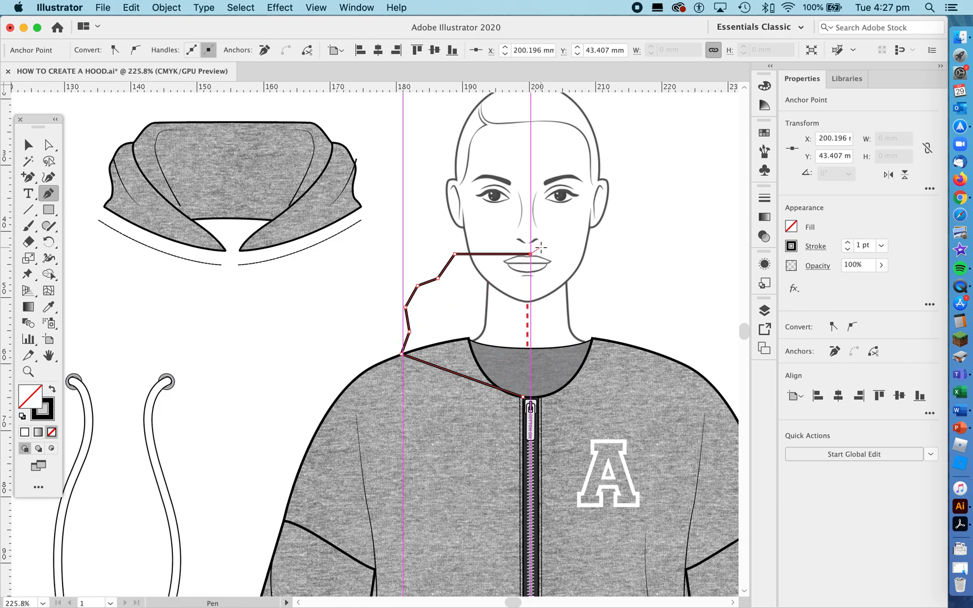
{"action": "key", "text": "Escape"}
Step: Curve the hood's bottom edge at its shoulder anchor with the Anchor Point tool, shortening the handle on the side segment
{"action": "left_click_drag", "start_coordinate": [29, 177], "coordinate": [85, 212]}
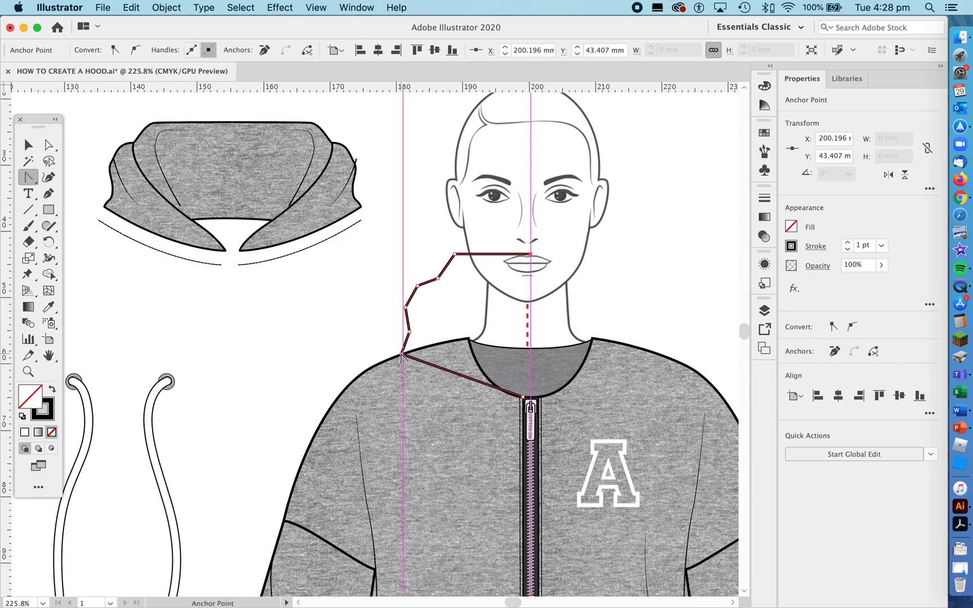
{"action": "left_click_drag", "start_coordinate": [401, 354], "coordinate": [339, 307]}
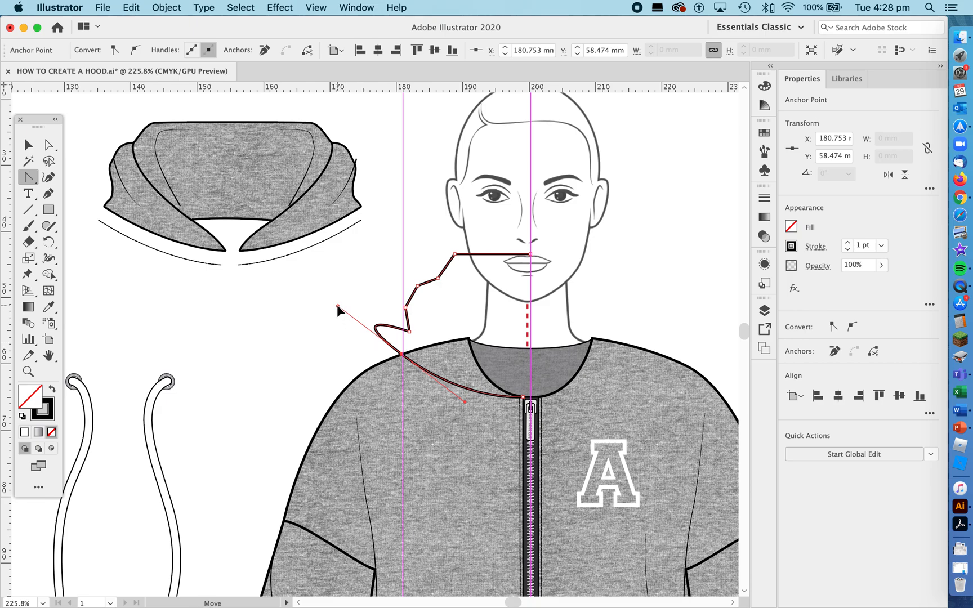
{"action": "left_click_drag", "start_coordinate": [337, 307], "coordinate": [403, 343]}
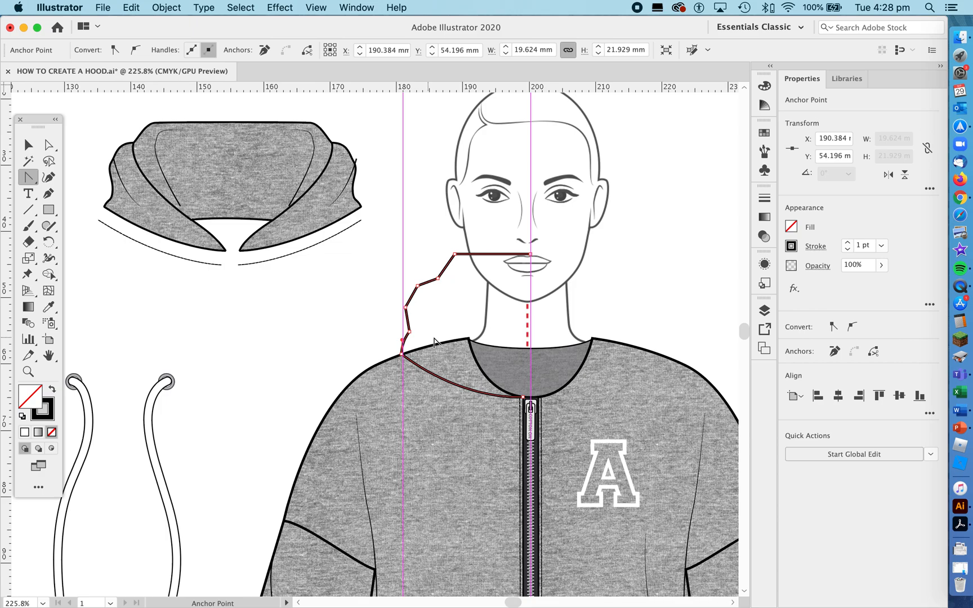
Step: Round the remaining side and top-corner anchors of the half-hood outline with the Anchor Point tool, keeping the inner notch sharp
{"action": "left_click", "coordinate": [409, 335]}
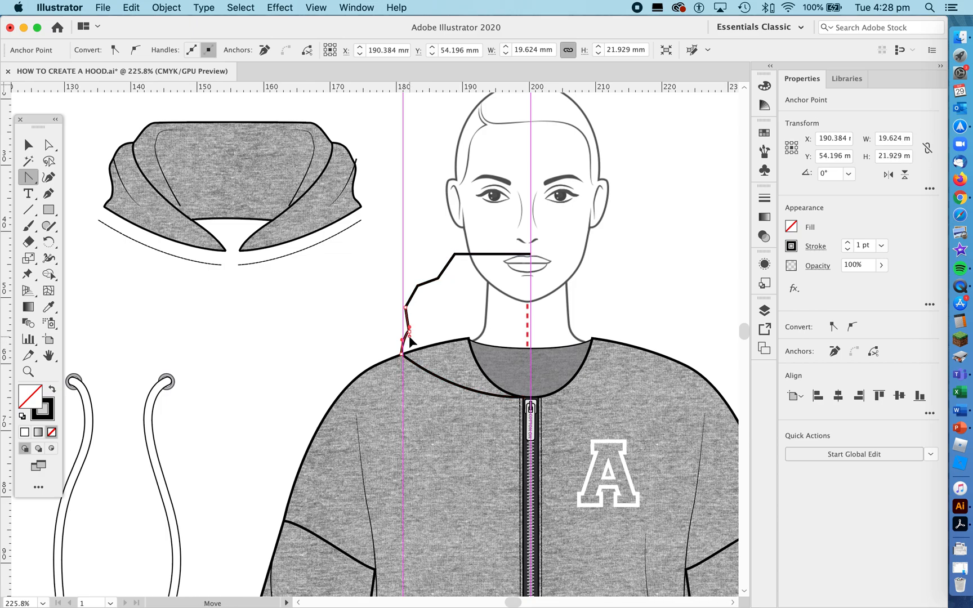
{"action": "left_click_drag", "start_coordinate": [411, 330], "coordinate": [412, 326]}
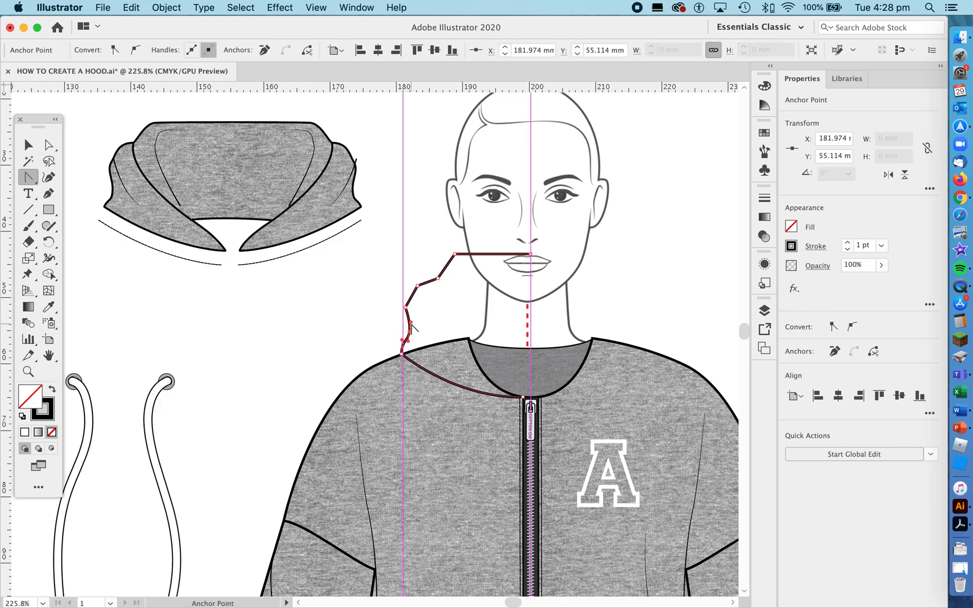
{"action": "left_click_drag", "start_coordinate": [407, 307], "coordinate": [424, 280]}
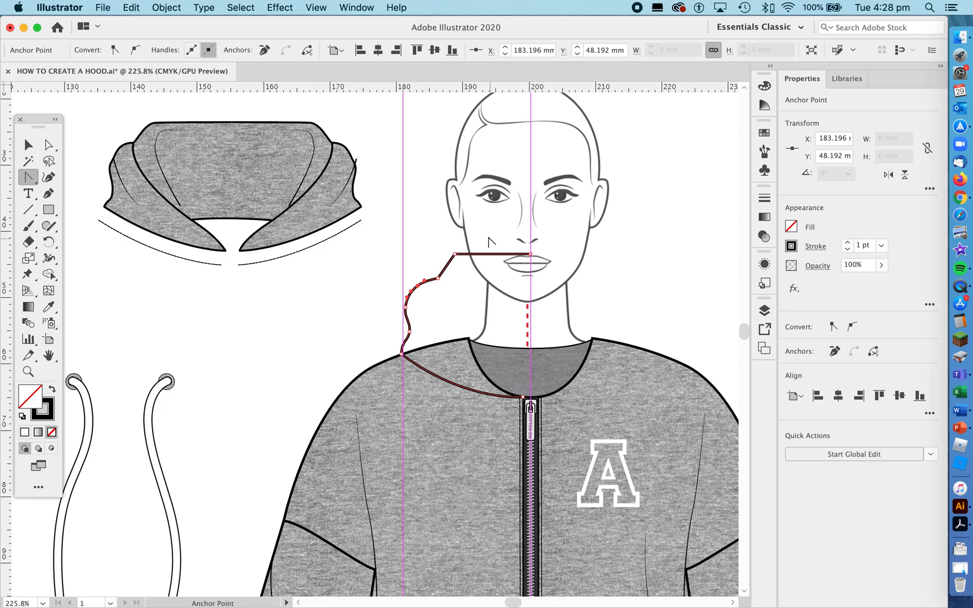
{"action": "left_click_drag", "start_coordinate": [455, 257], "coordinate": [466, 250]}
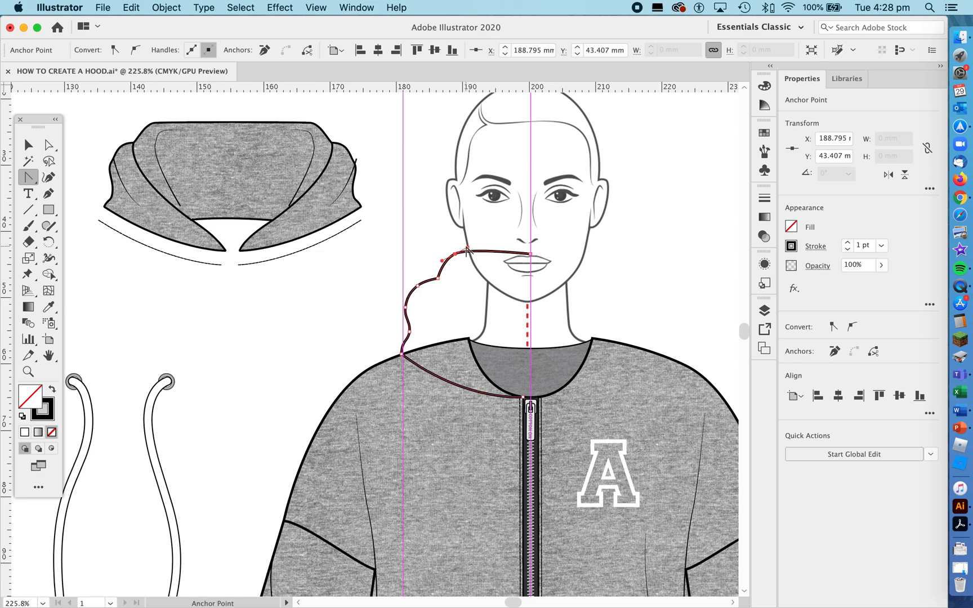
Step: Raise the outline's top end anchor slightly along the centre guide with Direct Selection to level the hood's top edge
{"action": "left_click", "coordinate": [54, 145]}
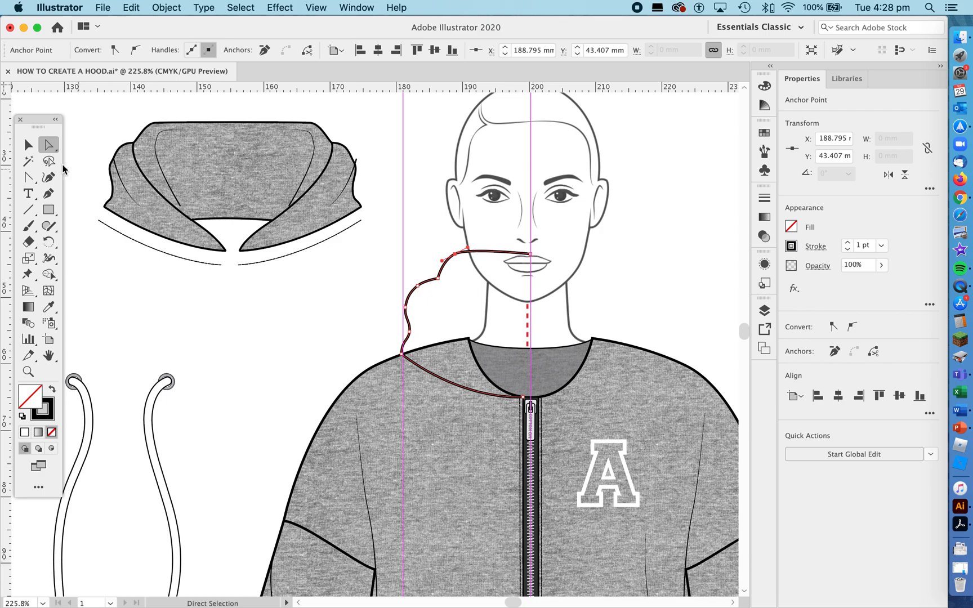
{"action": "left_click", "coordinate": [533, 261]}
{"action": "left_click_drag", "start_coordinate": [531, 258], "coordinate": [529, 248]}
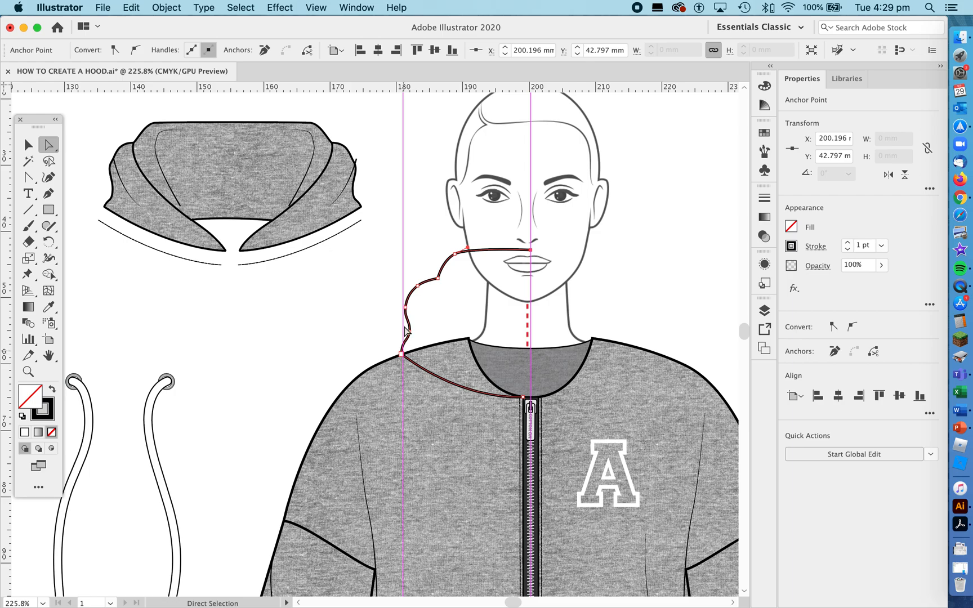
Step: Reposition the anchors along the hood's side between the shoulder and the notch to smooth the outer curve, and deselect the path
{"action": "left_click_drag", "start_coordinate": [406, 314], "coordinate": [418, 285]}
{"action": "left_click", "coordinate": [417, 288]}
{"action": "left_click_drag", "start_coordinate": [410, 333], "coordinate": [401, 345]}
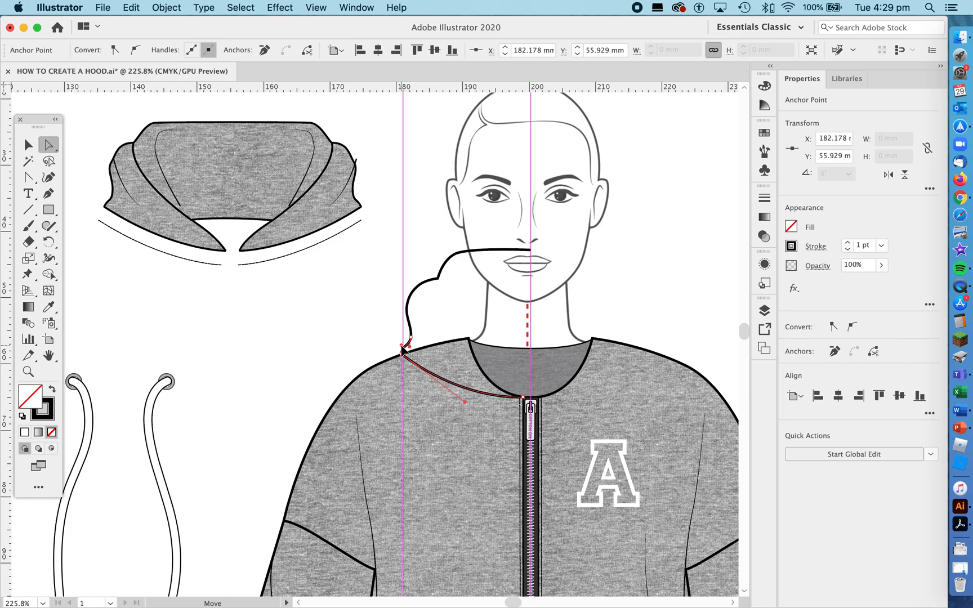
{"action": "left_click", "coordinate": [409, 316]}
{"action": "left_click_drag", "start_coordinate": [410, 314], "coordinate": [421, 293]}
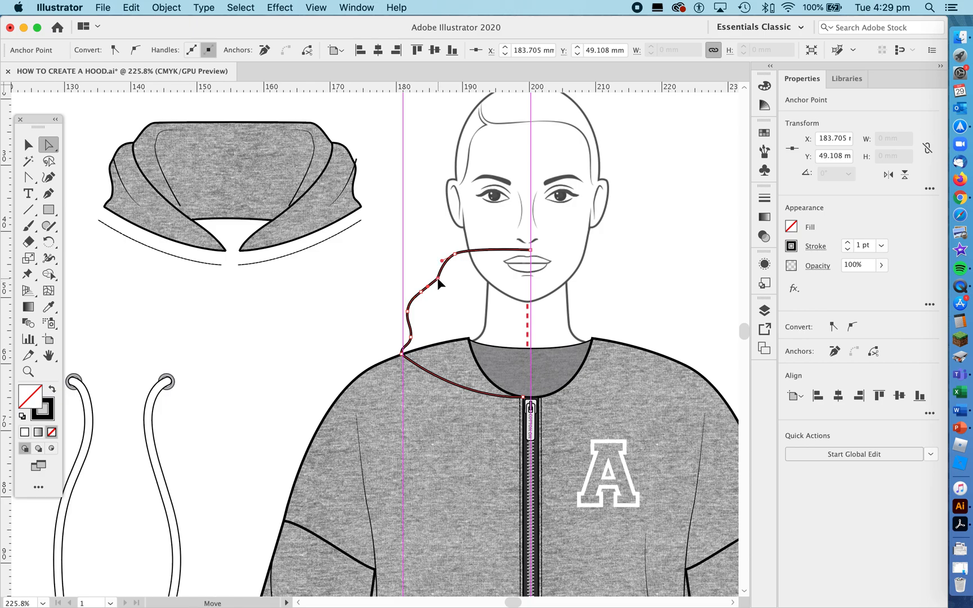
{"action": "left_click", "coordinate": [437, 277]}
{"action": "left_click_drag", "start_coordinate": [420, 292], "coordinate": [416, 293]}
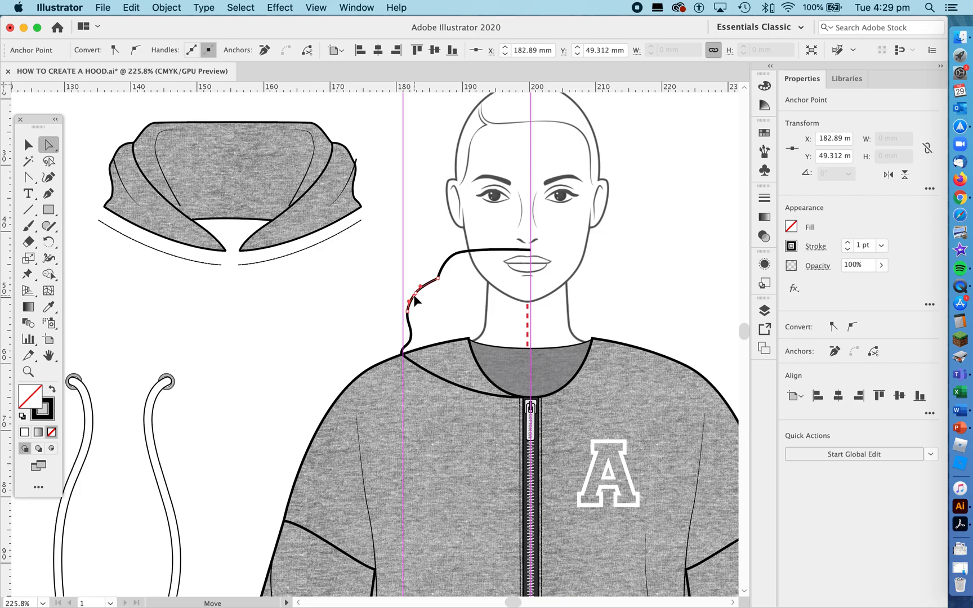
{"action": "left_click_drag", "start_coordinate": [414, 296], "coordinate": [414, 294]}
{"action": "left_click", "coordinate": [434, 319]}
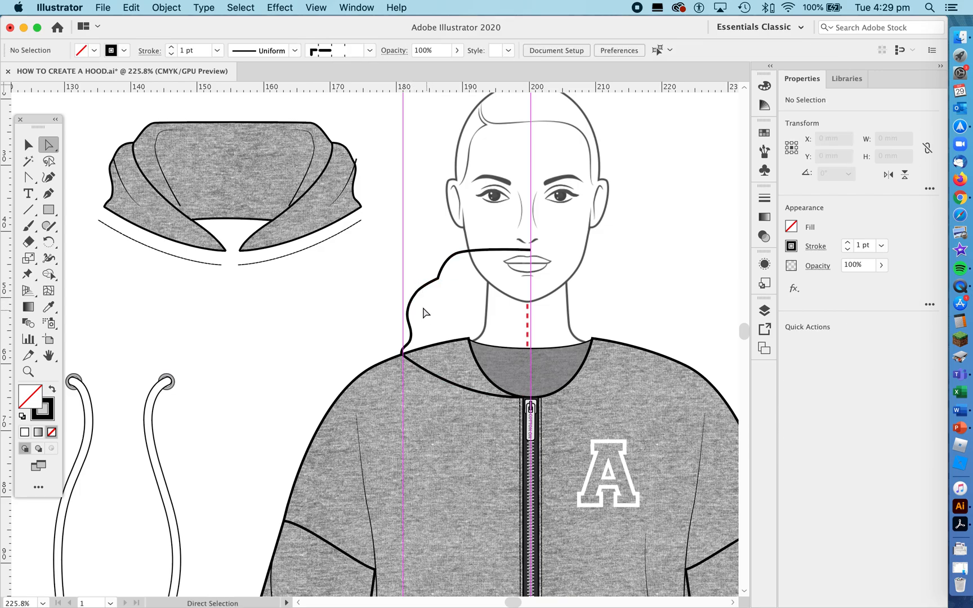
Step: Pull the side anchor below the notch inward, lower the middle side anchor, and adjust the upper anchor's handles
{"action": "left_click", "coordinate": [414, 304], "text": "super+space"}
{"action": "left_click", "coordinate": [423, 297]}
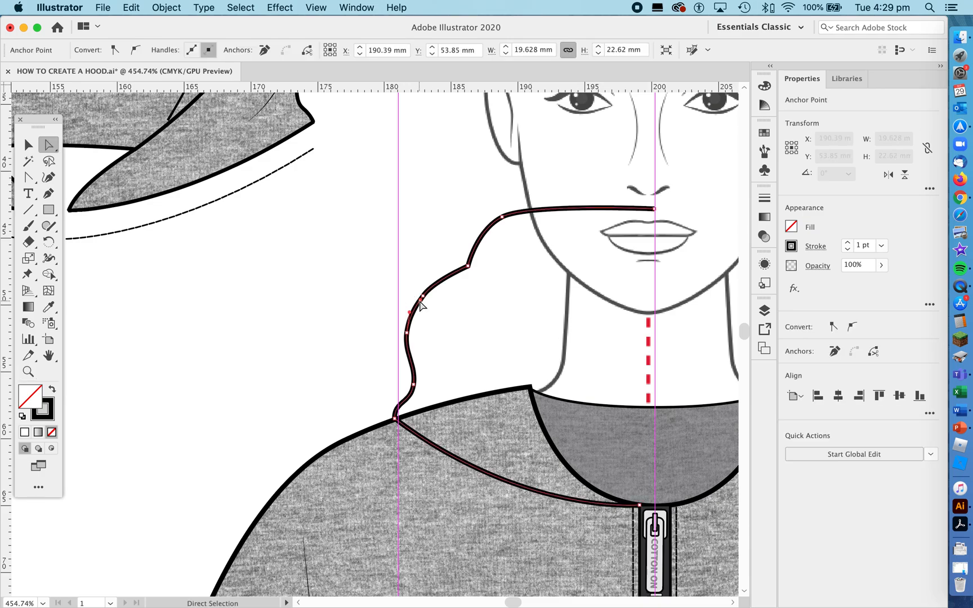
{"action": "left_click_drag", "start_coordinate": [423, 297], "coordinate": [439, 273]}
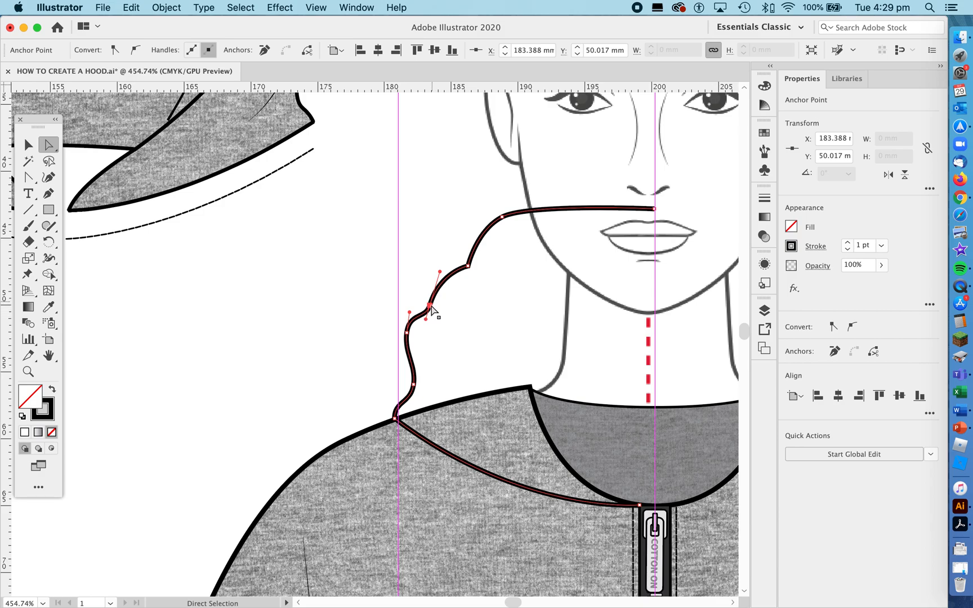
{"action": "left_click", "coordinate": [462, 330]}
{"action": "left_click_drag", "start_coordinate": [413, 326], "coordinate": [407, 341]}
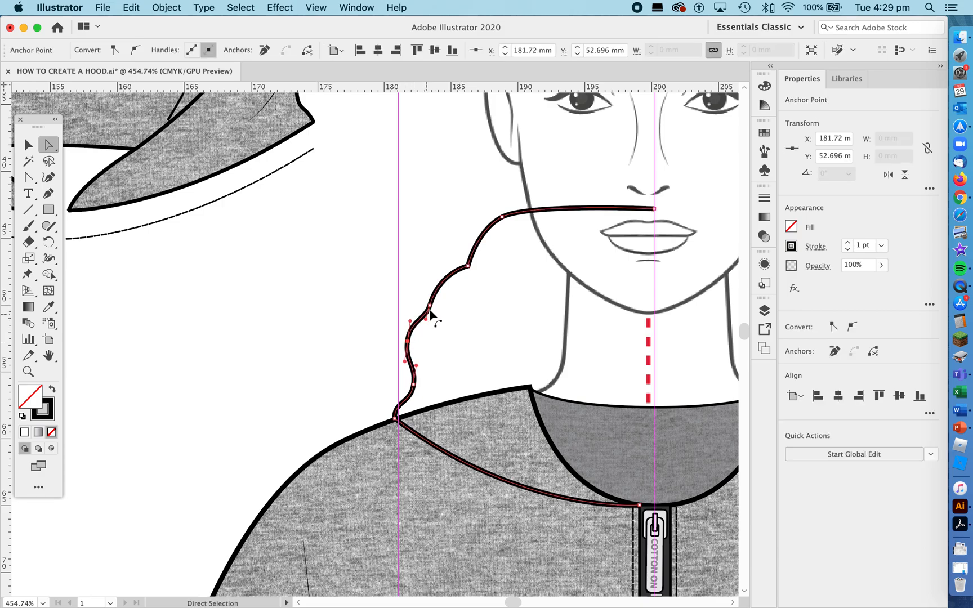
{"action": "left_click", "coordinate": [429, 305]}
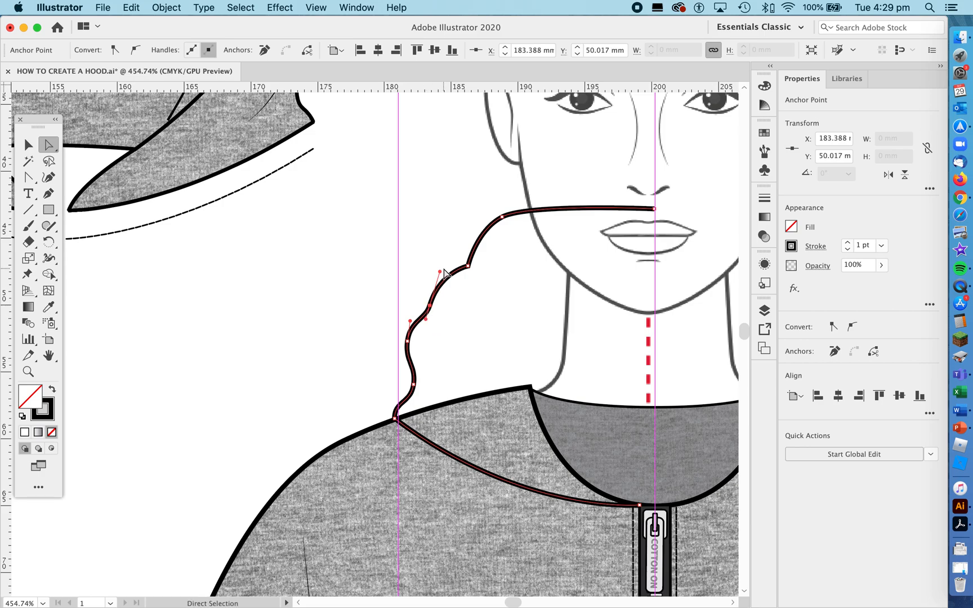
{"action": "left_click_drag", "start_coordinate": [444, 275], "coordinate": [437, 283]}
{"action": "left_click_drag", "start_coordinate": [425, 319], "coordinate": [423, 324]}
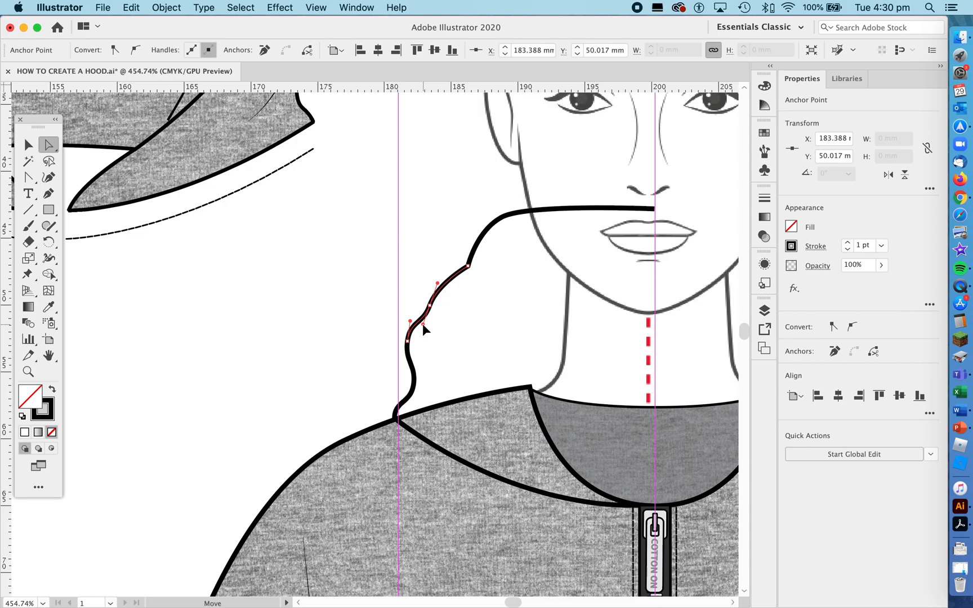
Step: Move the side anchor below the notch back outward to about X 182.58 mm, Y 49.63 mm for a fuller curve
{"action": "left_click", "coordinate": [460, 310]}
{"action": "key", "text": "z"}
{"action": "left_click", "coordinate": [506, 289], "text": "alt"}
{"action": "left_click", "coordinate": [415, 294], "text": "alt"}
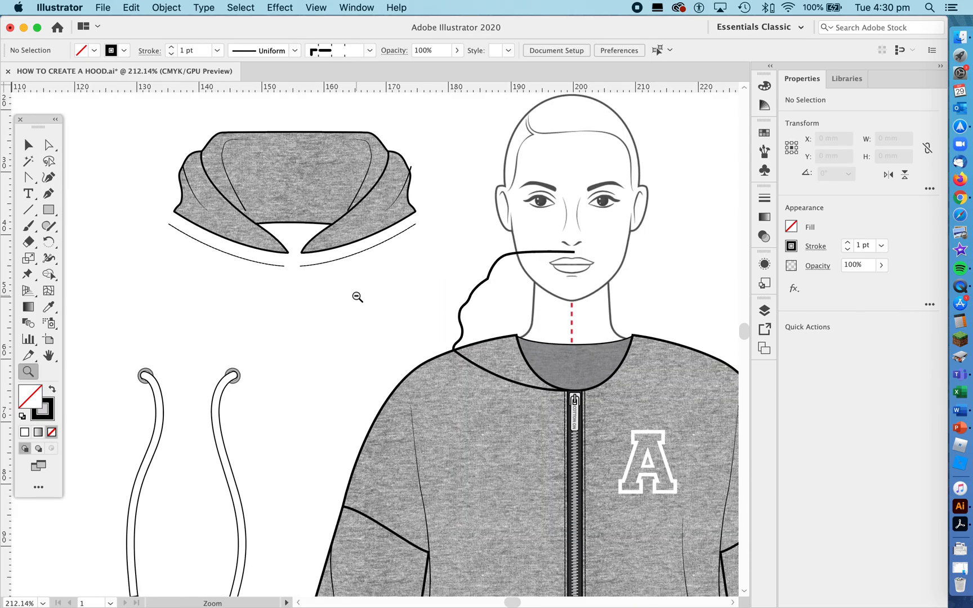
{"action": "left_click_drag", "start_coordinate": [356, 297], "coordinate": [404, 295]}
{"action": "key", "text": "a"}
{"action": "left_click", "coordinate": [455, 295]}
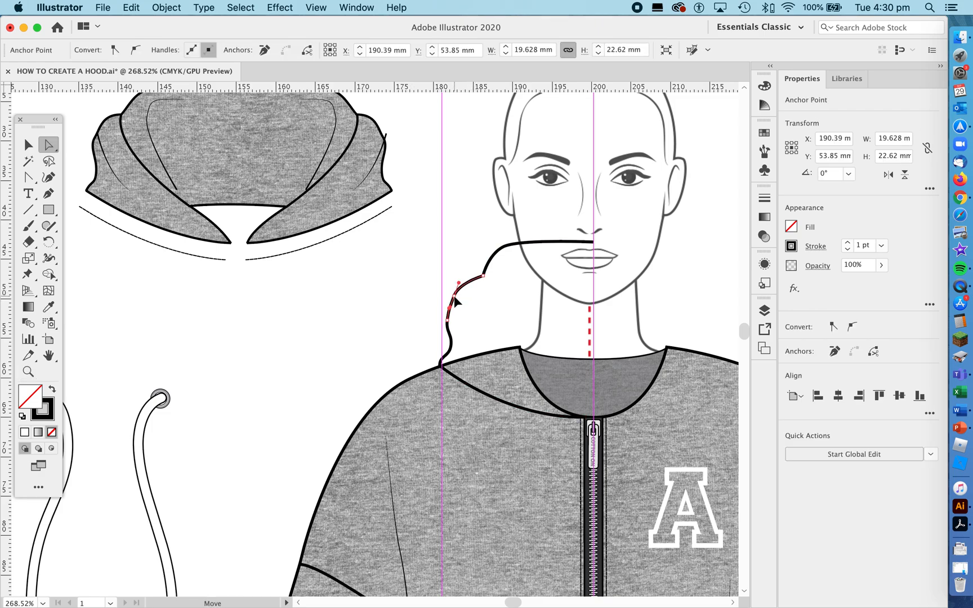
{"action": "left_click", "coordinate": [454, 296]}
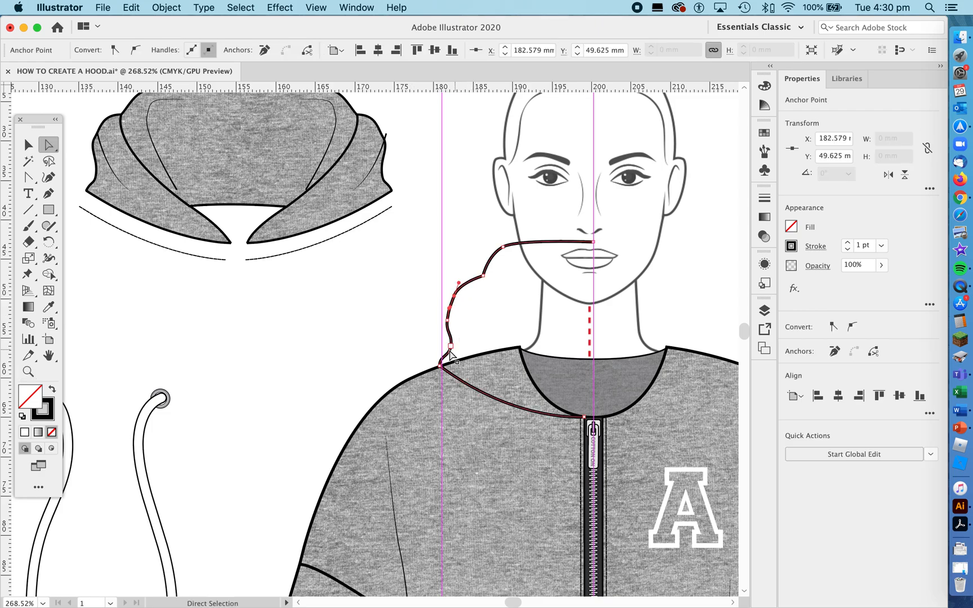
Step: Remove the lower handle of the anchor just above the shoulder point with the Anchor Point tool, turning it into a corner
{"action": "left_click", "coordinate": [440, 366]}
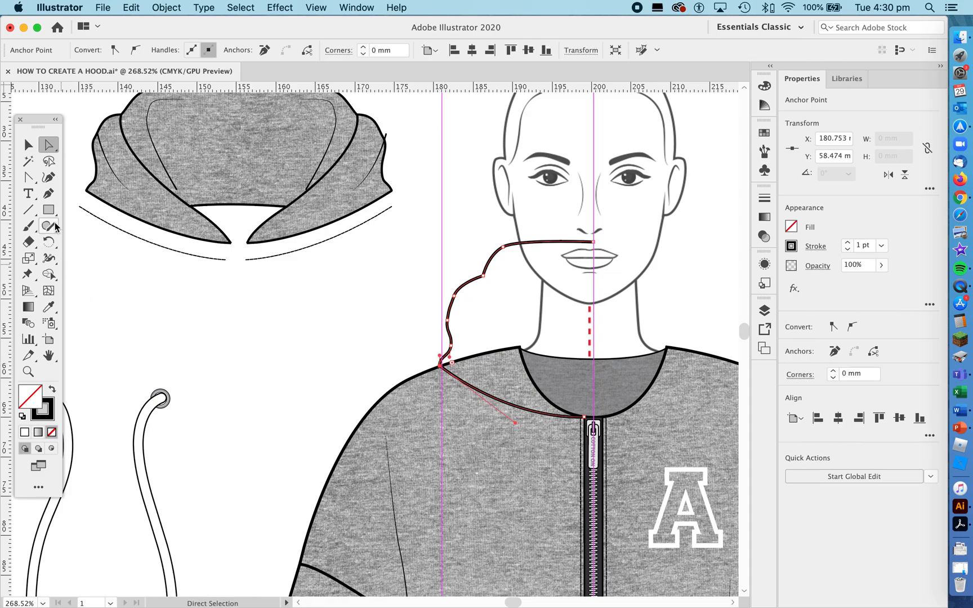
{"action": "left_click", "coordinate": [22, 178]}
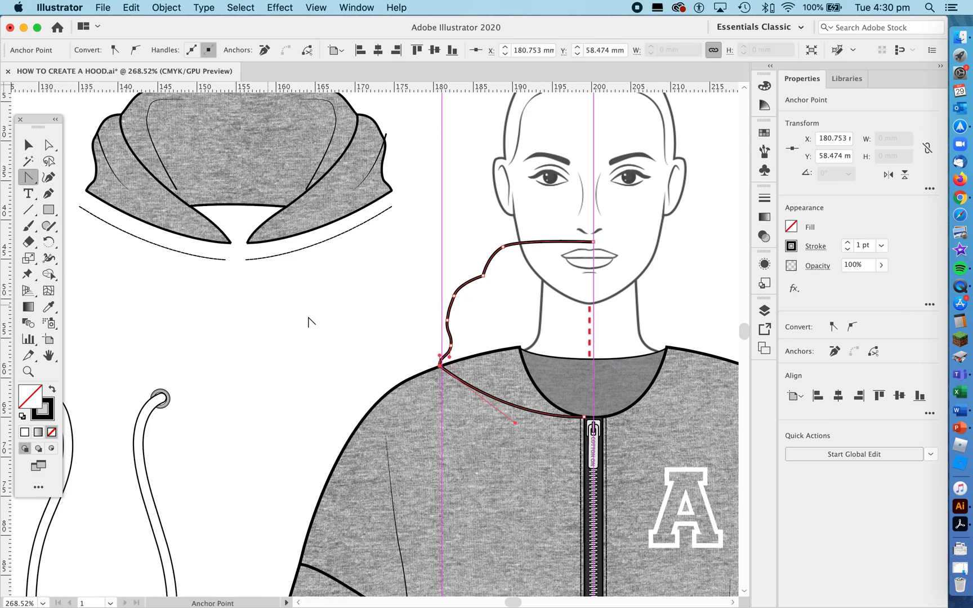
{"action": "key", "text": "z"}
{"action": "left_click", "coordinate": [453, 358]}
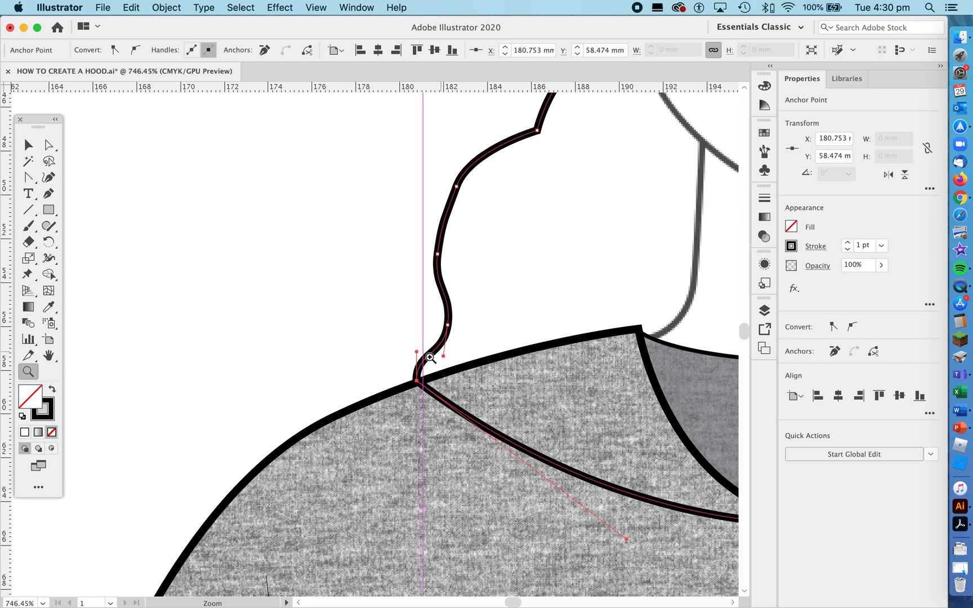
{"action": "left_click", "coordinate": [27, 179]}
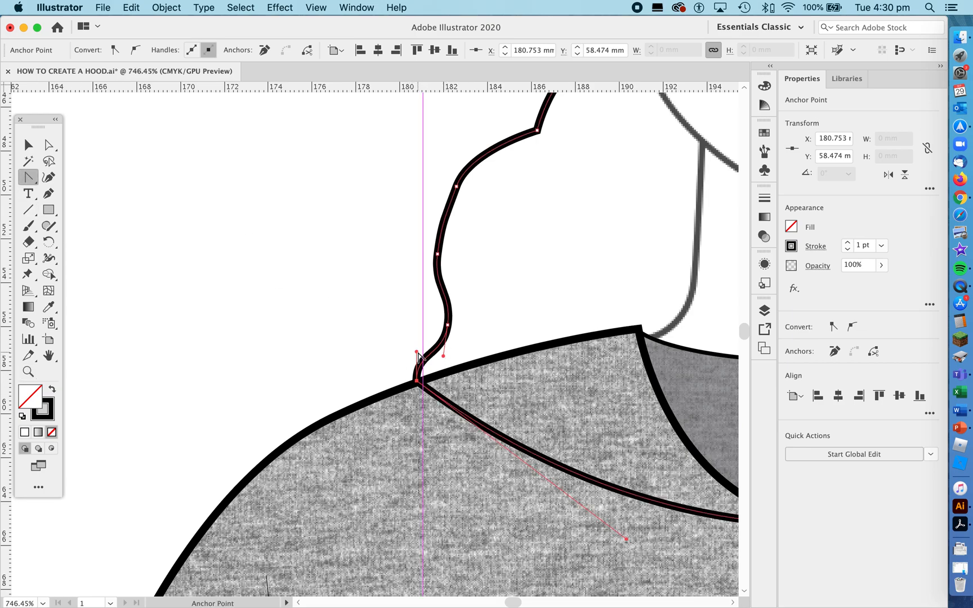
{"action": "left_click", "coordinate": [444, 357]}
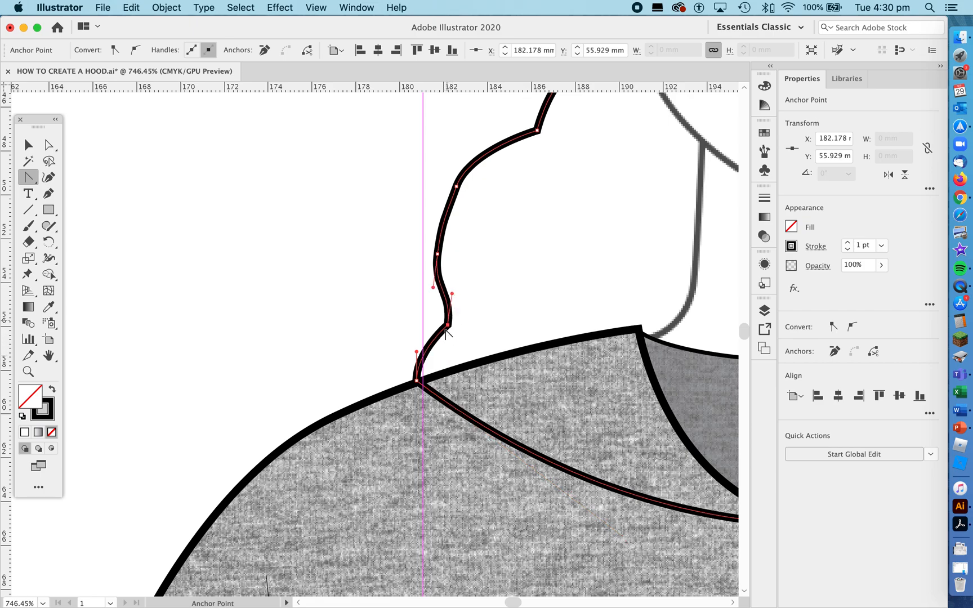
{"action": "key", "text": "super+z"}
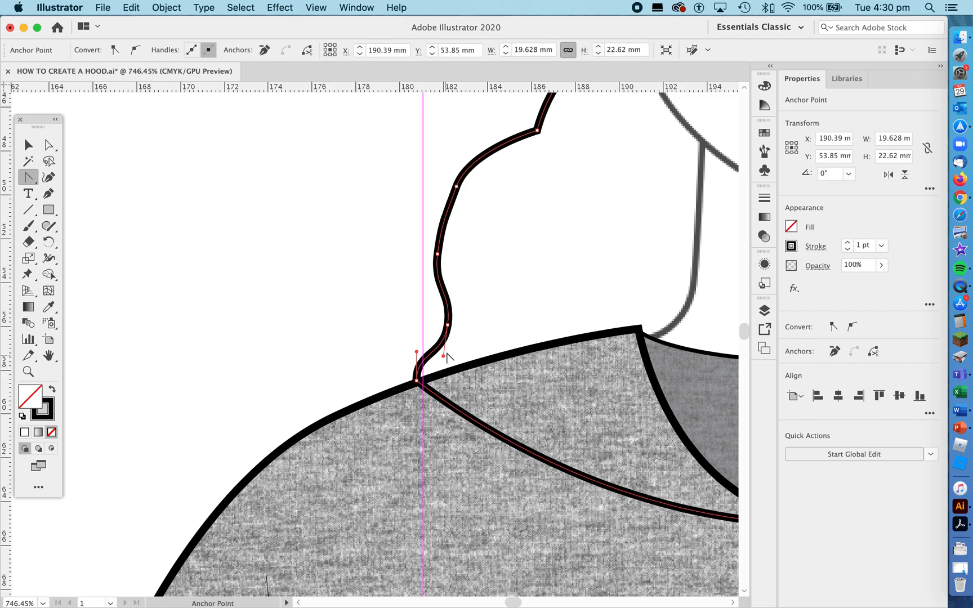
{"action": "left_click", "coordinate": [443, 358]}
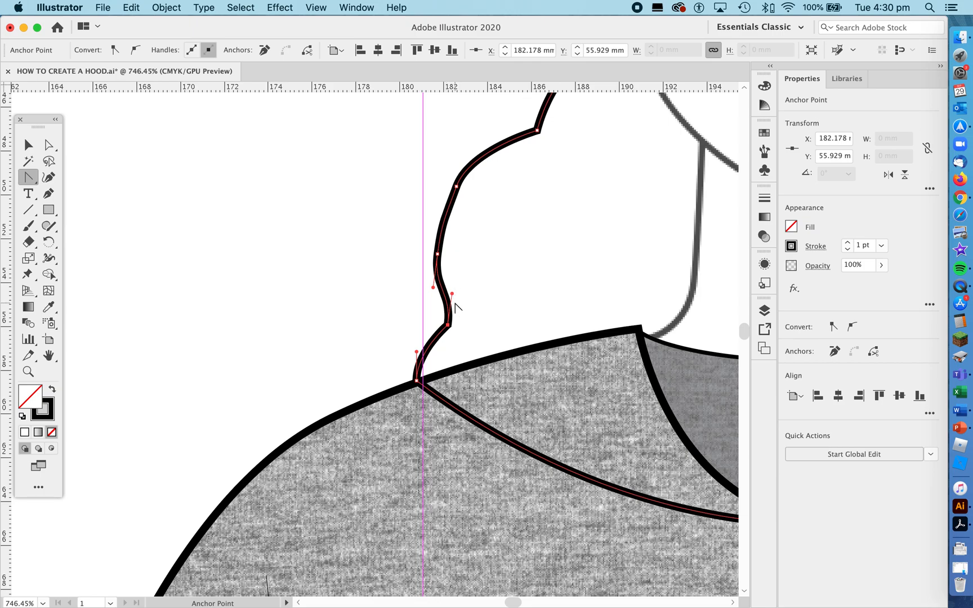
Step: Lower the corner anchor above the shoulder, move the upper side anchor closer to the notch, and adjust the middle side anchor's handles
{"action": "left_click", "coordinate": [49, 144]}
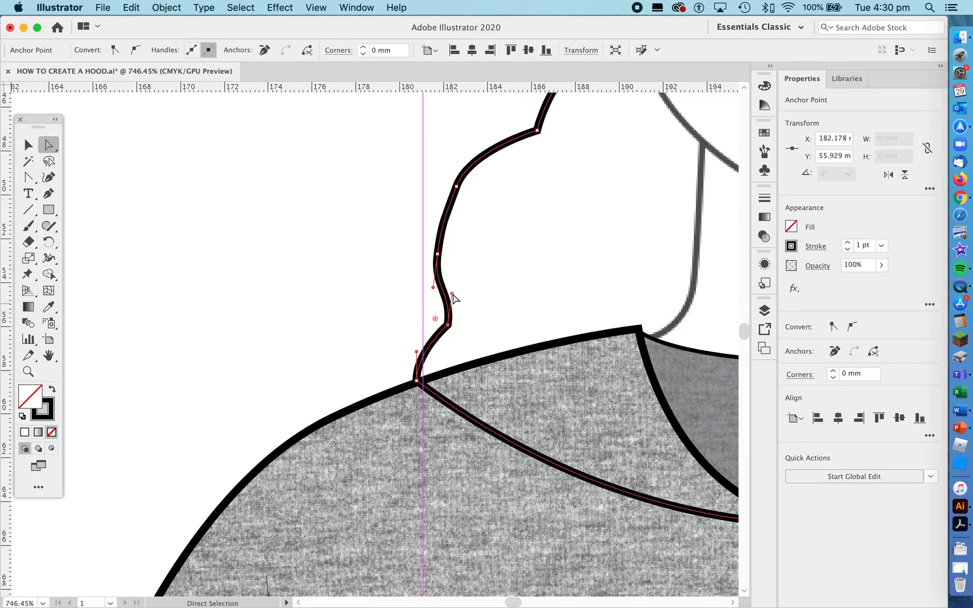
{"action": "left_click_drag", "start_coordinate": [438, 256], "coordinate": [452, 307]}
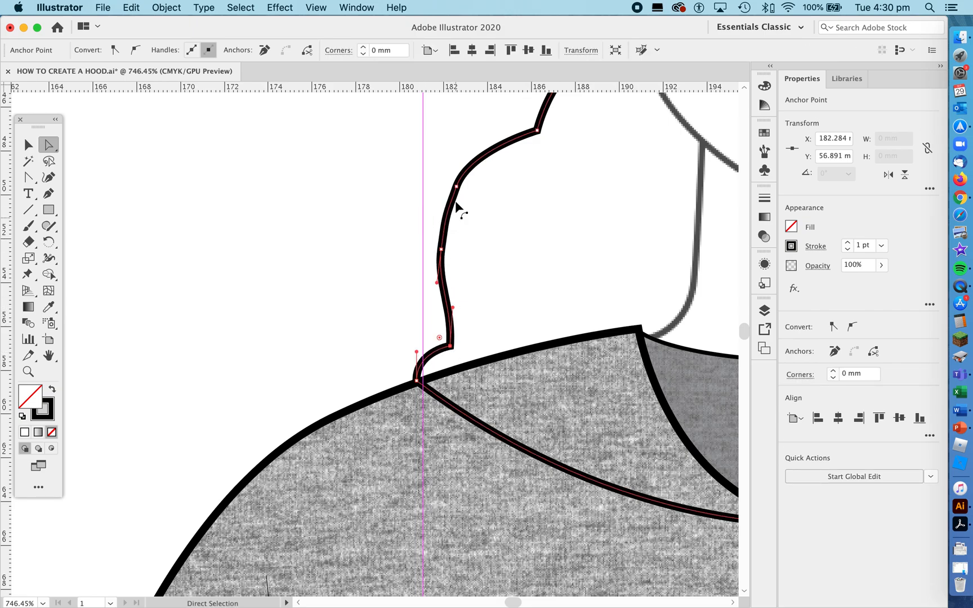
{"action": "left_click_drag", "start_coordinate": [456, 187], "coordinate": [460, 208]}
{"action": "left_click_drag", "start_coordinate": [459, 201], "coordinate": [487, 164]}
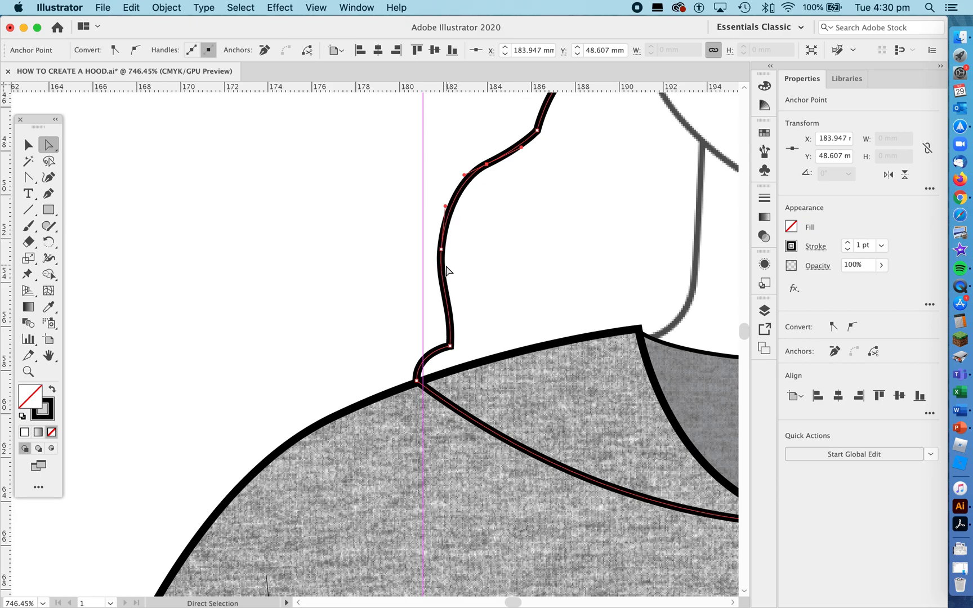
{"action": "left_click", "coordinate": [441, 249]}
{"action": "left_click_drag", "start_coordinate": [438, 283], "coordinate": [432, 283]}
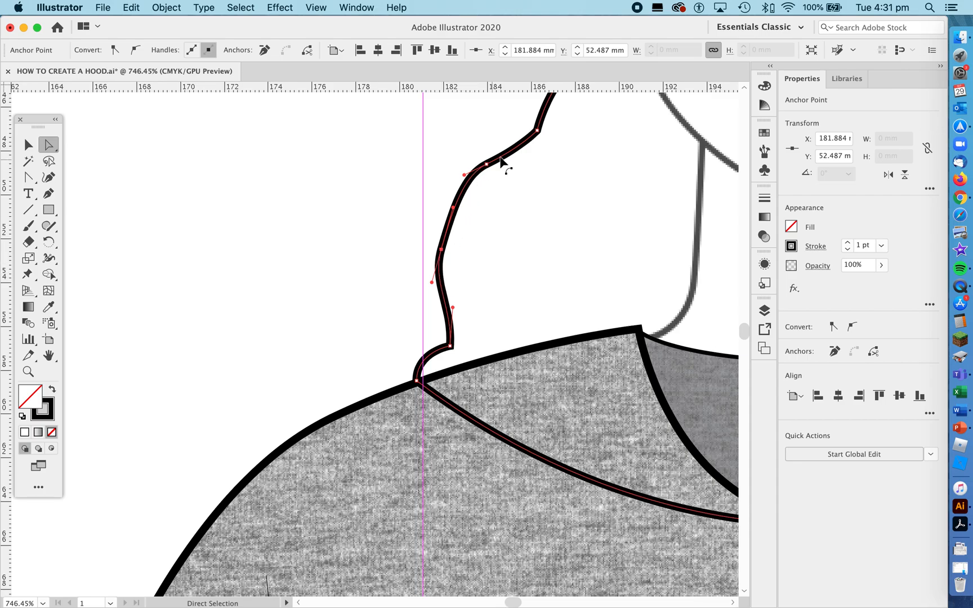
Step: Select the whole half-hood path and move it straight up from the jacket neckline so it lies over the head
{"action": "key", "text": "z"}
{"action": "left_click_drag", "start_coordinate": [554, 130], "coordinate": [481, 252]}
{"action": "left_click_drag", "start_coordinate": [559, 213], "coordinate": [500, 217]}
{"action": "key", "text": "space"}
{"action": "left_click_drag", "start_coordinate": [595, 220], "coordinate": [439, 301]}
{"action": "left_click_drag", "start_coordinate": [549, 226], "coordinate": [441, 273]}
{"action": "key", "text": "space"}
{"action": "left_click_drag", "start_coordinate": [539, 229], "coordinate": [496, 268]}
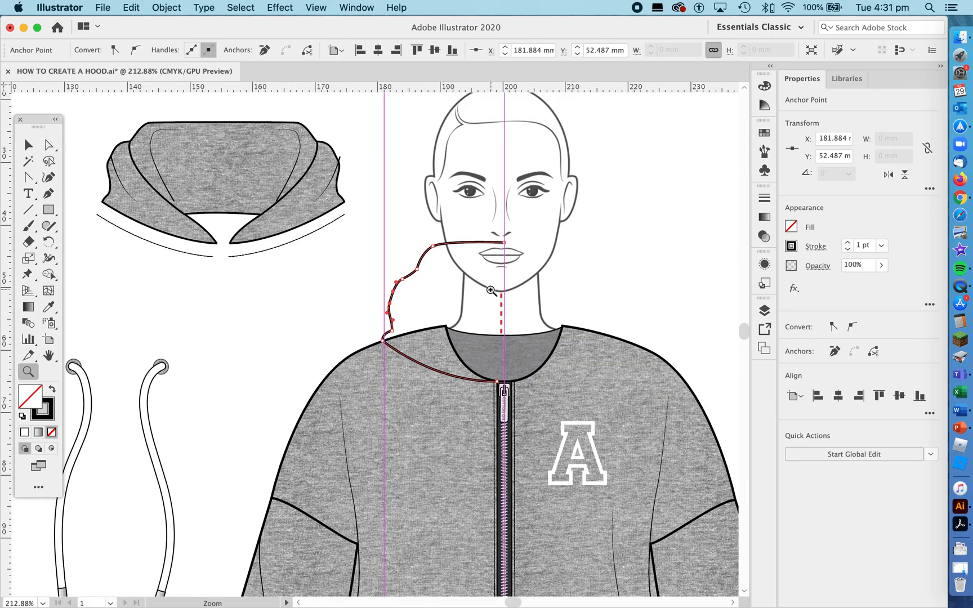
{"action": "key", "text": "a"}
{"action": "key", "text": "v"}
{"action": "left_click", "coordinate": [429, 289]}
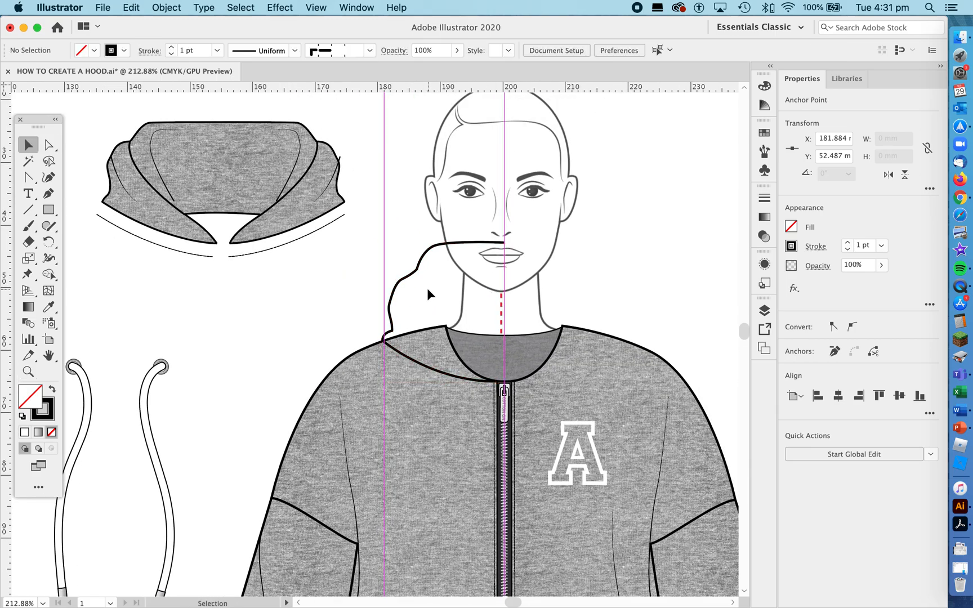
{"action": "left_click", "coordinate": [437, 246]}
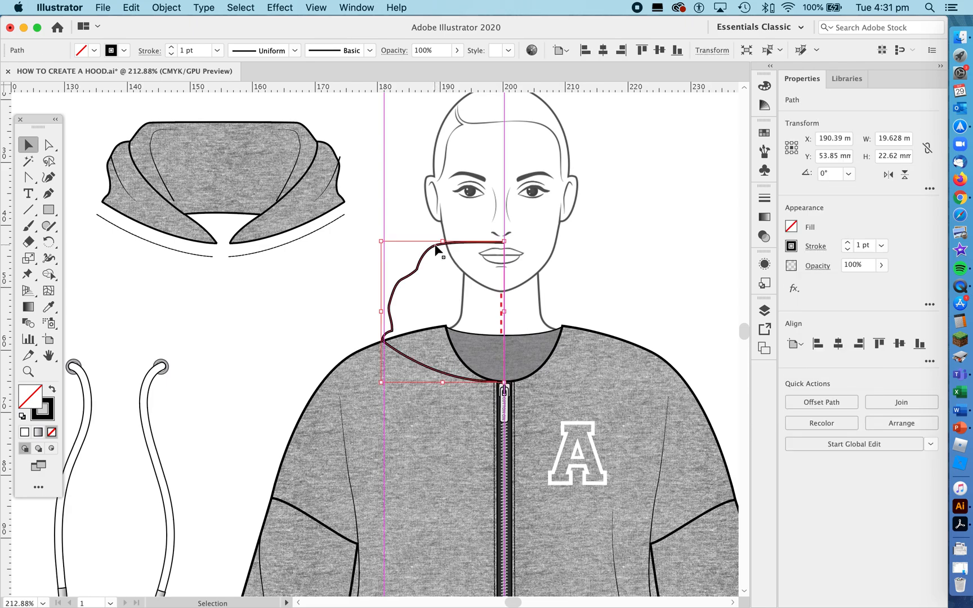
{"action": "left_click_drag", "start_coordinate": [435, 243], "coordinate": [431, 138]}
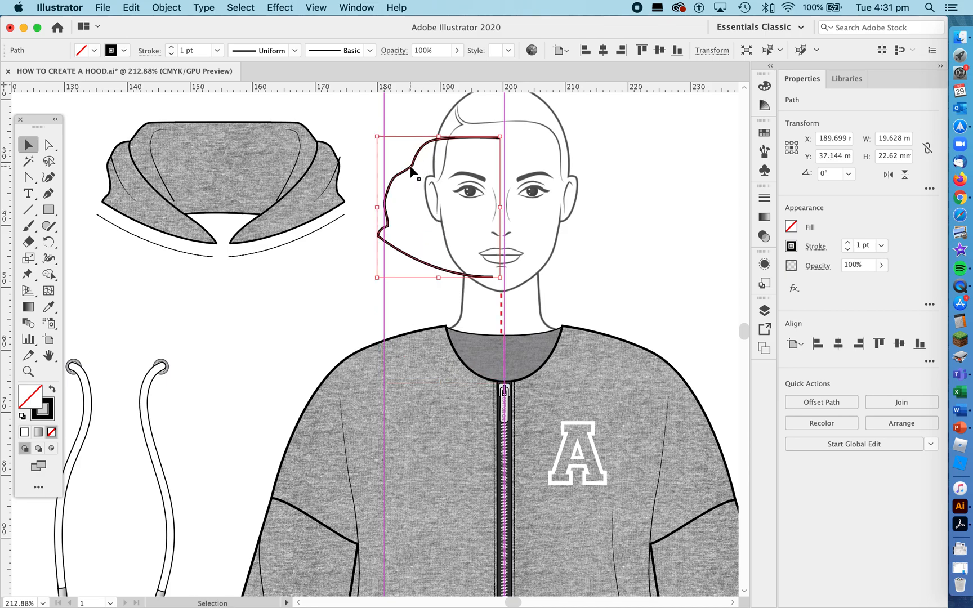
Step: Reflect a copy of the half-hood across the vertical axis, place it opposite the original, and delete the copy
{"action": "right_click", "coordinate": [412, 171]}
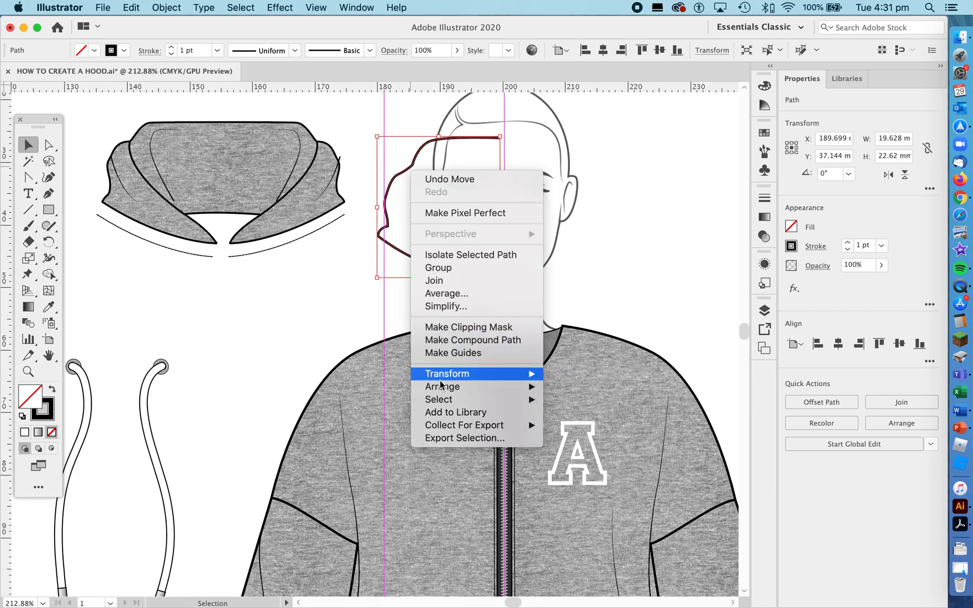
{"action": "mouse_move", "coordinate": [442, 379]}
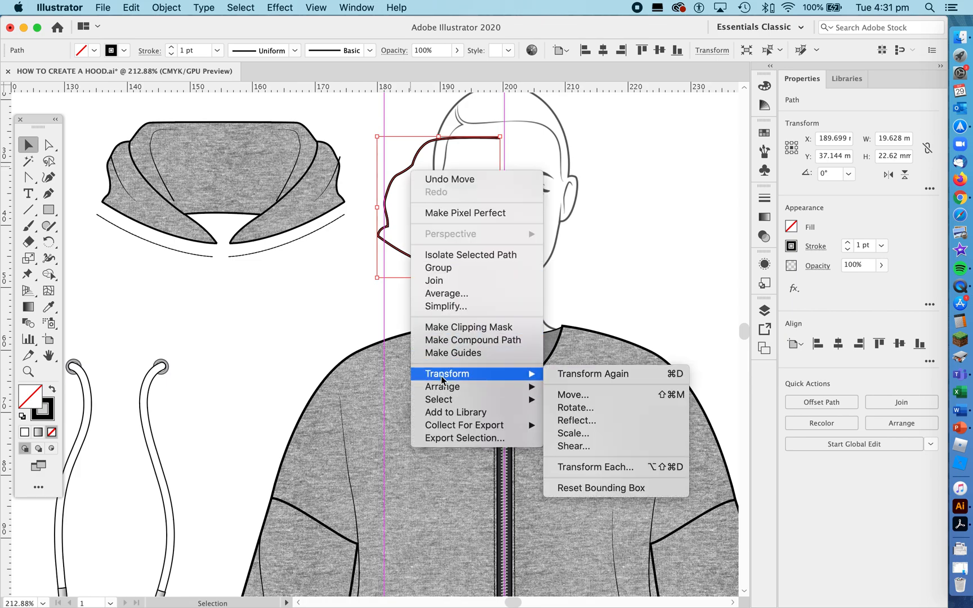
{"action": "left_click", "coordinate": [578, 423]}
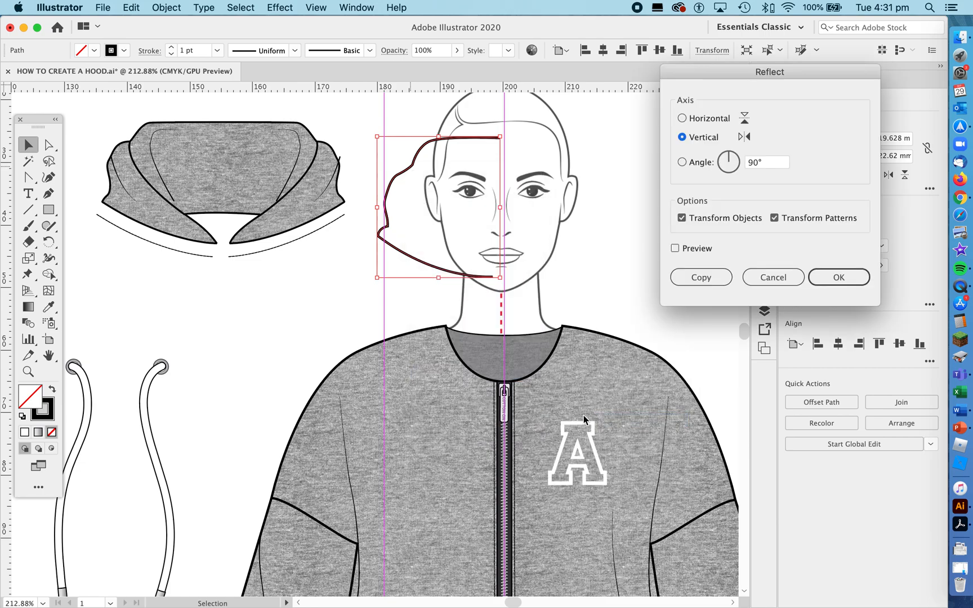
{"action": "left_click", "coordinate": [683, 276]}
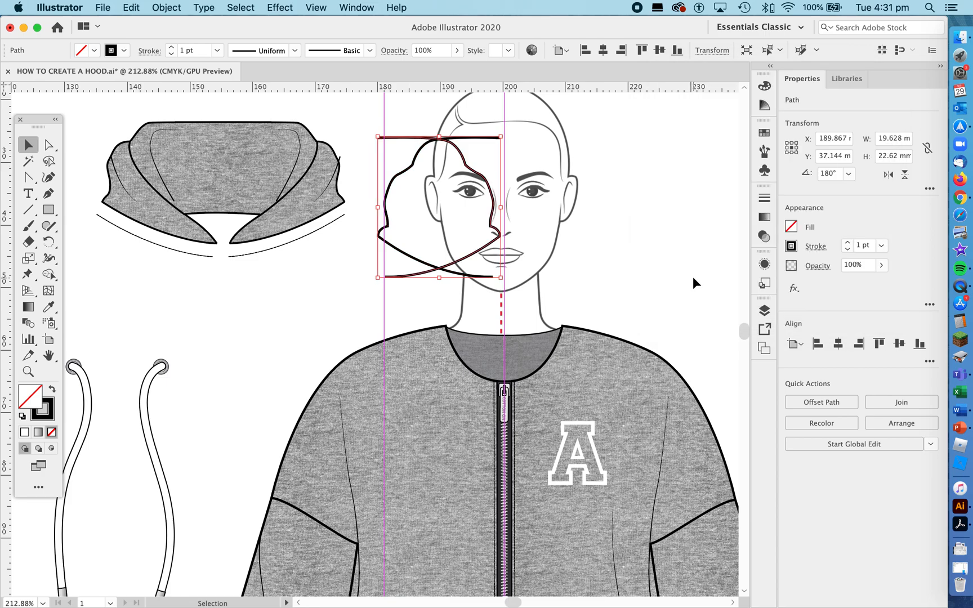
{"action": "left_click_drag", "start_coordinate": [453, 263], "coordinate": [561, 265]}
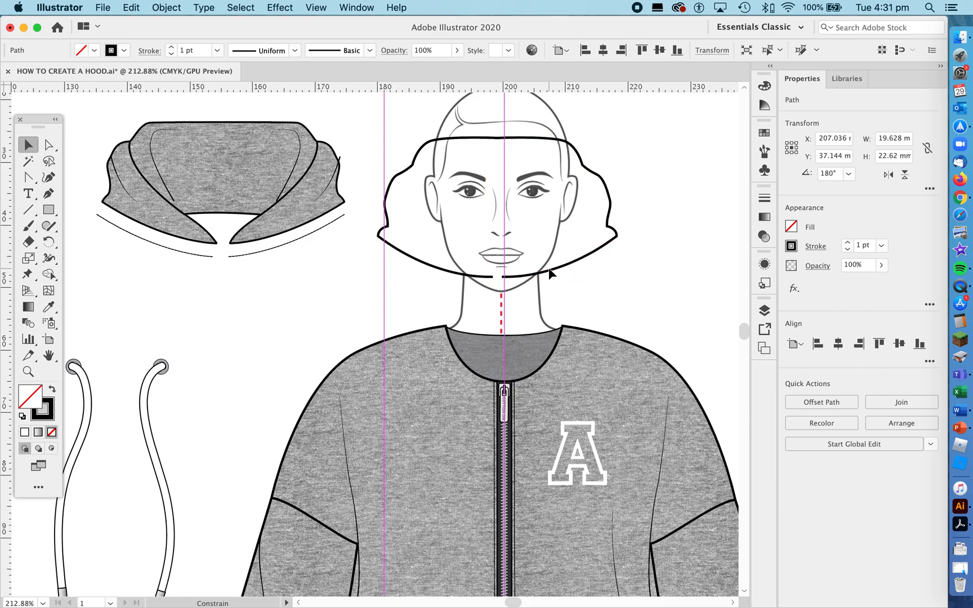
{"action": "left_click_drag", "start_coordinate": [549, 270], "coordinate": [550, 269]}
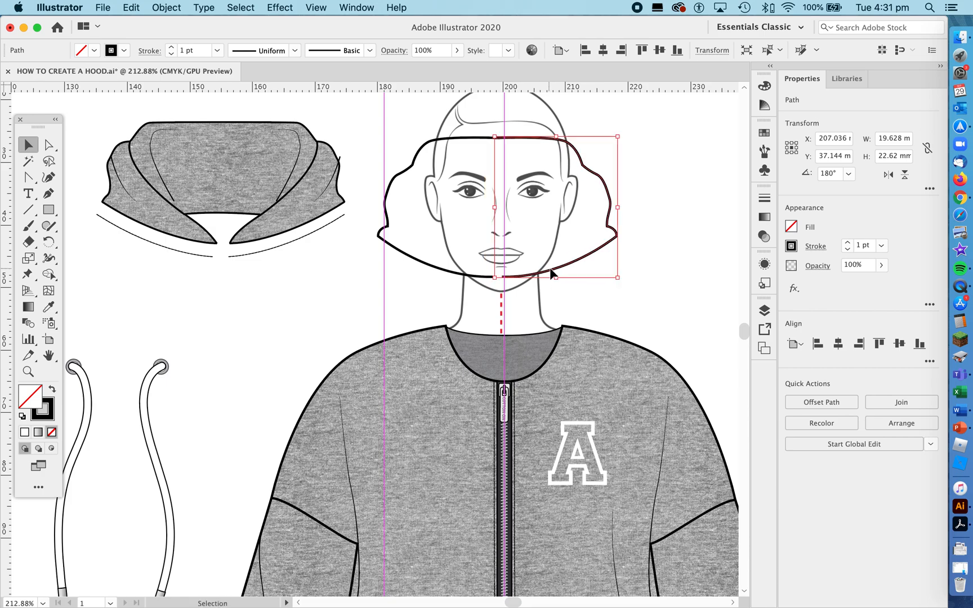
{"action": "key", "text": "Delete"}
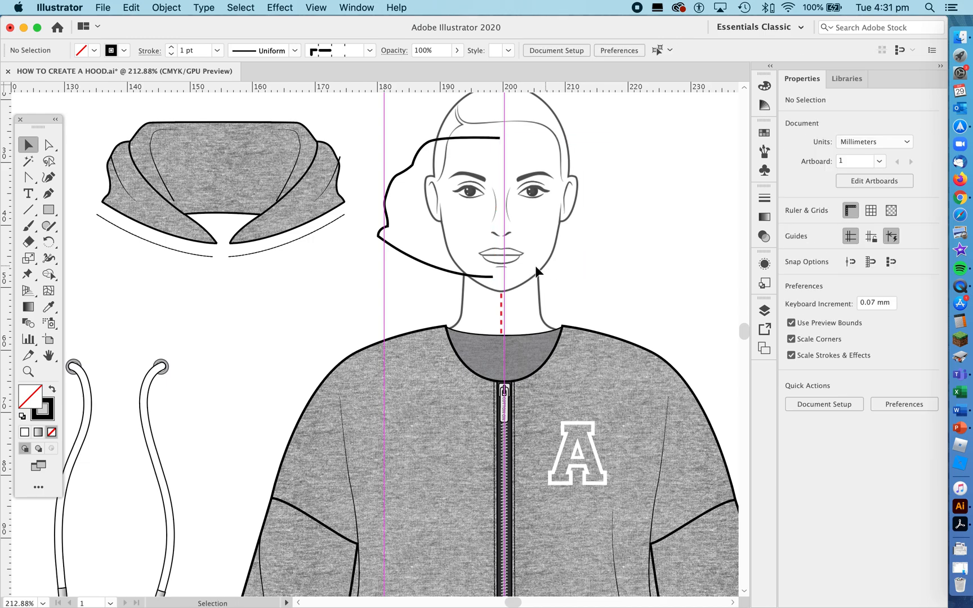
Step: Move the half-hood back down onto the jacket neckline and extend its lower end with the Pen tool via the collar edge to the centre line
{"action": "left_click", "coordinate": [143, 231]}
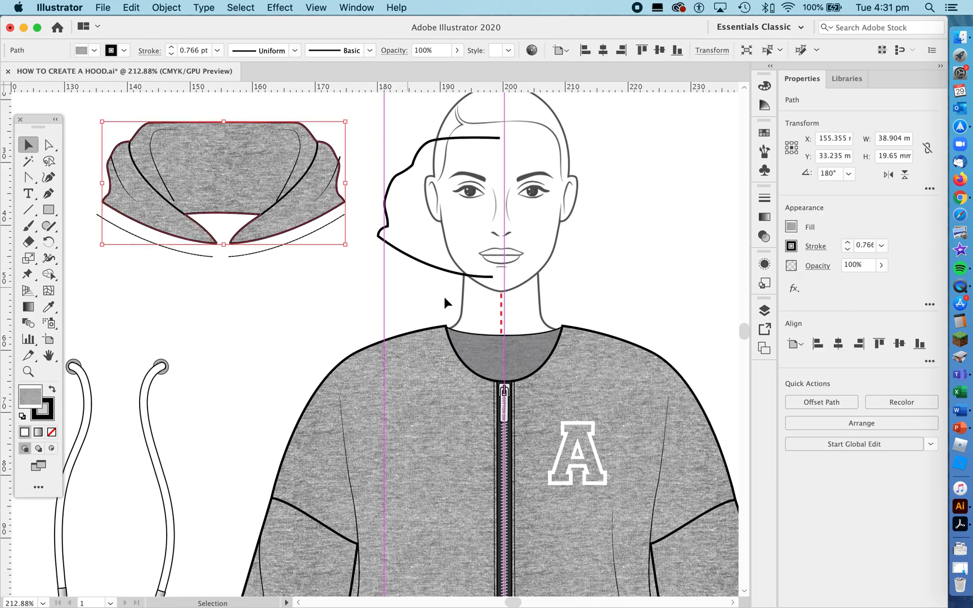
{"action": "left_click_drag", "start_coordinate": [463, 278], "coordinate": [468, 384]}
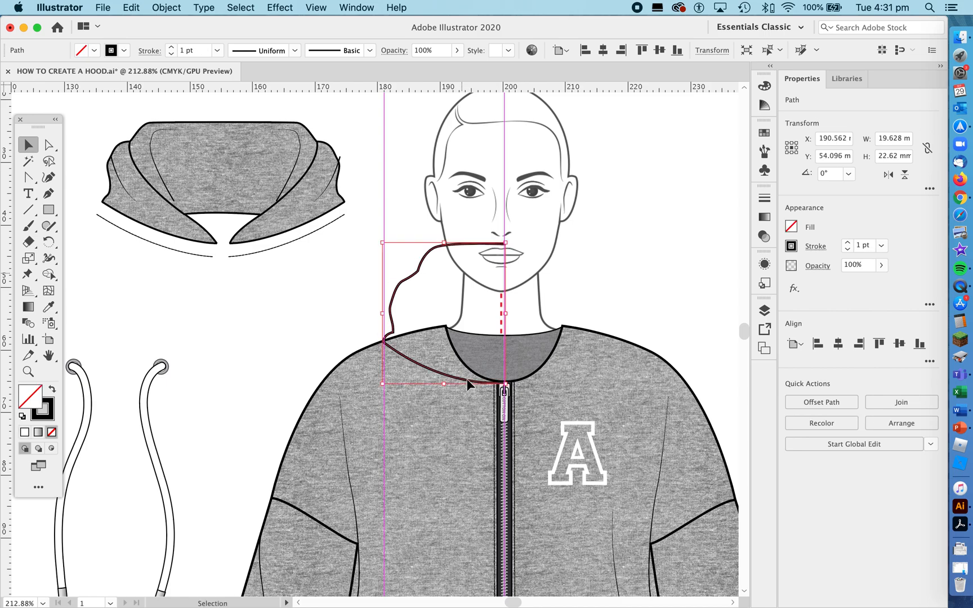
{"action": "key", "text": "p"}
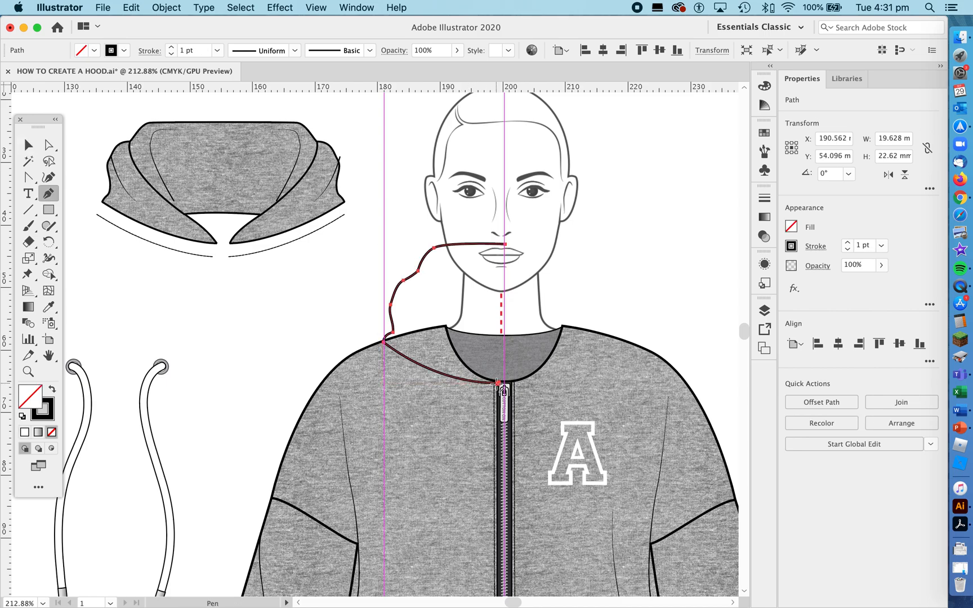
{"action": "left_click", "coordinate": [498, 383]}
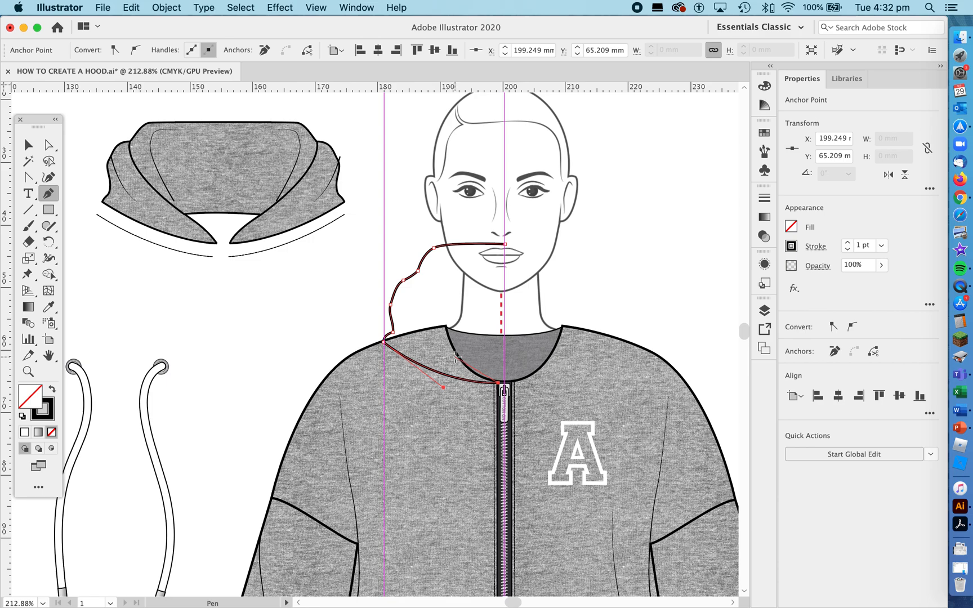
{"action": "left_click", "coordinate": [459, 356]}
{"action": "left_click", "coordinate": [505, 341]}
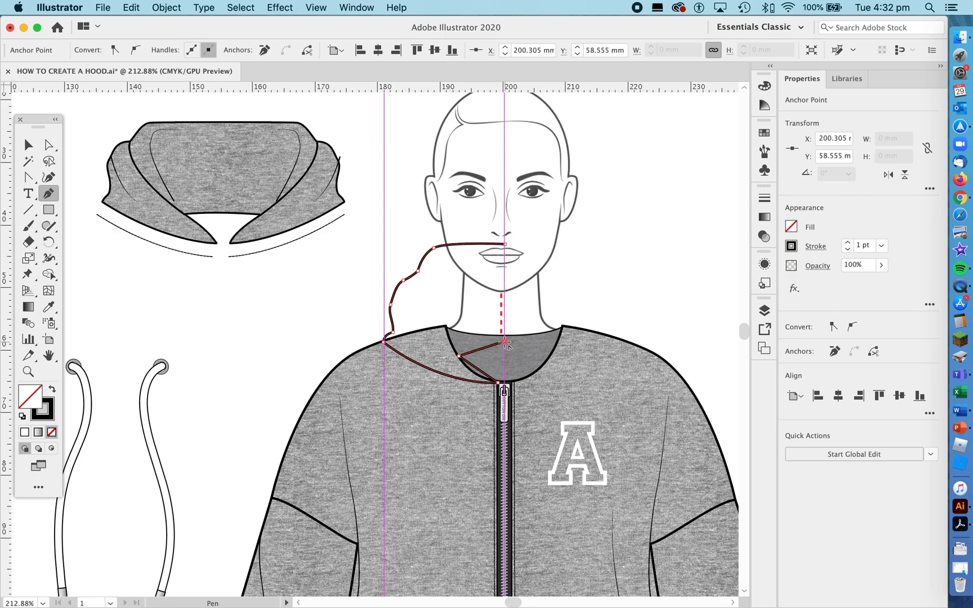
Step: Adjust the lower front corner and pull horizontal handles from the centre-line end anchor with the Anchor Point tool to curve the neck opening
{"action": "left_click", "coordinate": [29, 177]}
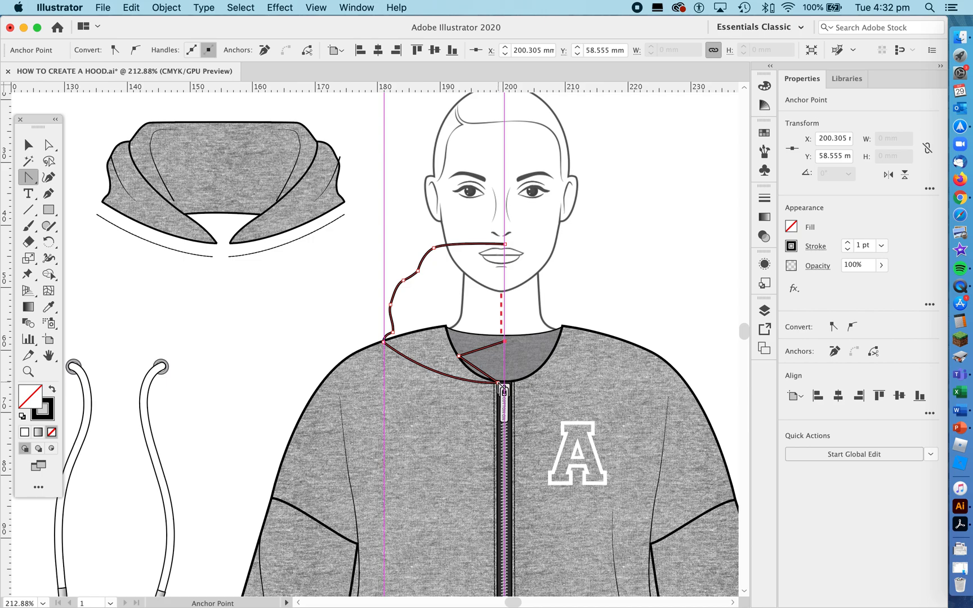
{"action": "mouse_move", "coordinate": [498, 384]}
{"action": "left_mouse_down"}
{"action": "mouse_move", "coordinate": [497, 376]}
{"action": "mouse_move", "coordinate": [516, 379]}
{"action": "mouse_move", "coordinate": [506, 380]}
{"action": "left_mouse_up"}
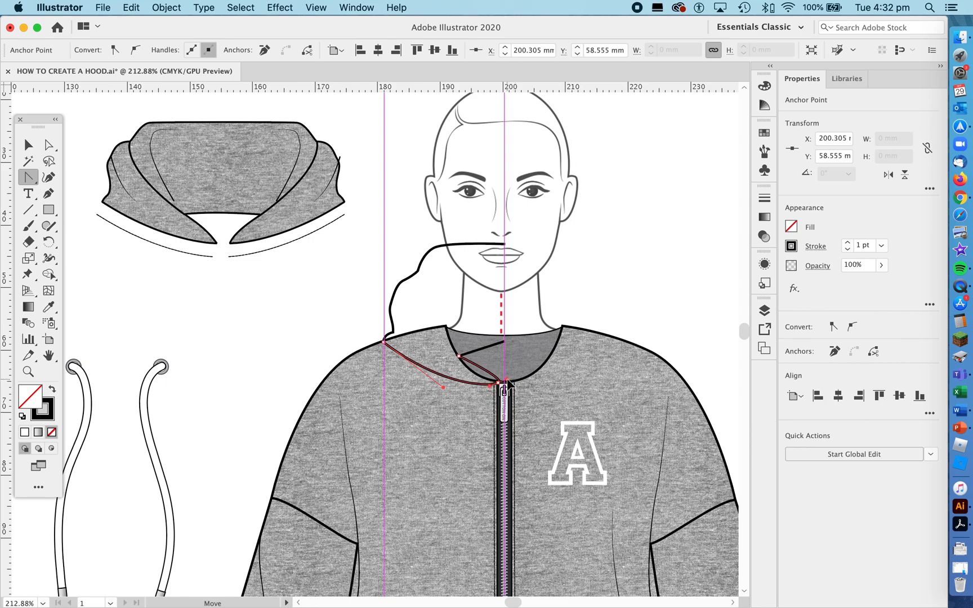
{"action": "left_click_drag", "start_coordinate": [508, 379], "coordinate": [508, 382]}
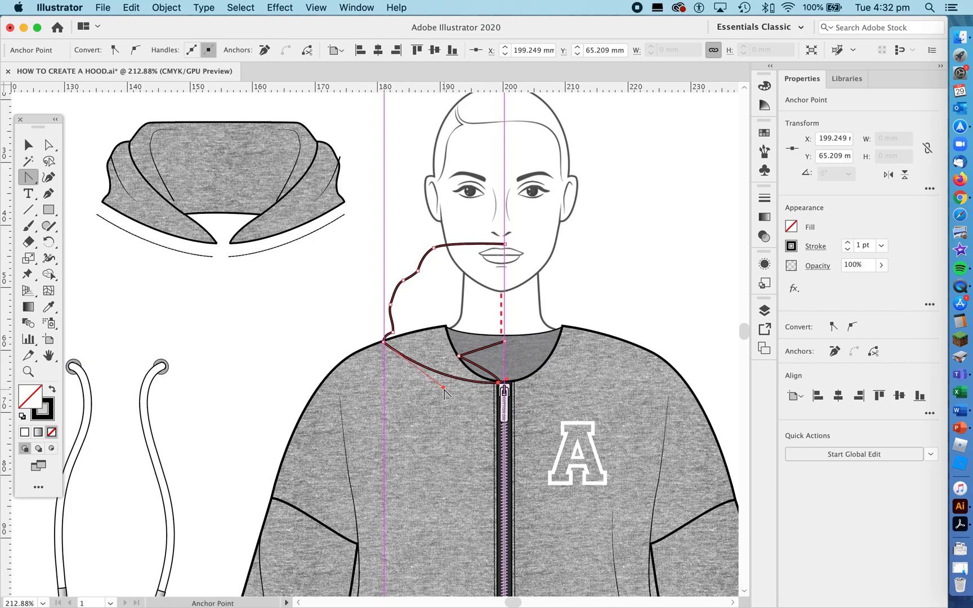
{"action": "left_click_drag", "start_coordinate": [505, 381], "coordinate": [485, 376]}
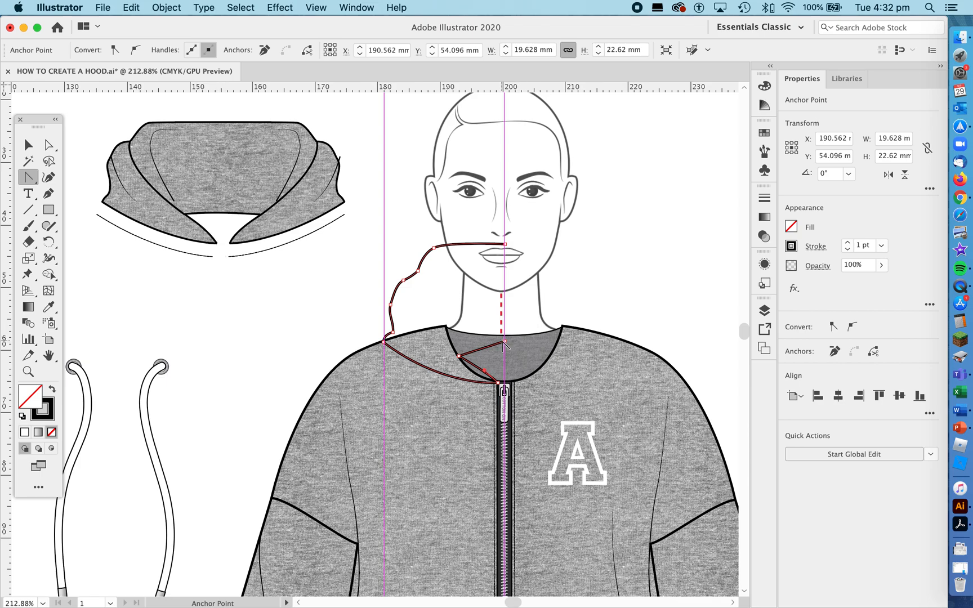
{"action": "left_click_drag", "start_coordinate": [505, 342], "coordinate": [533, 341]}
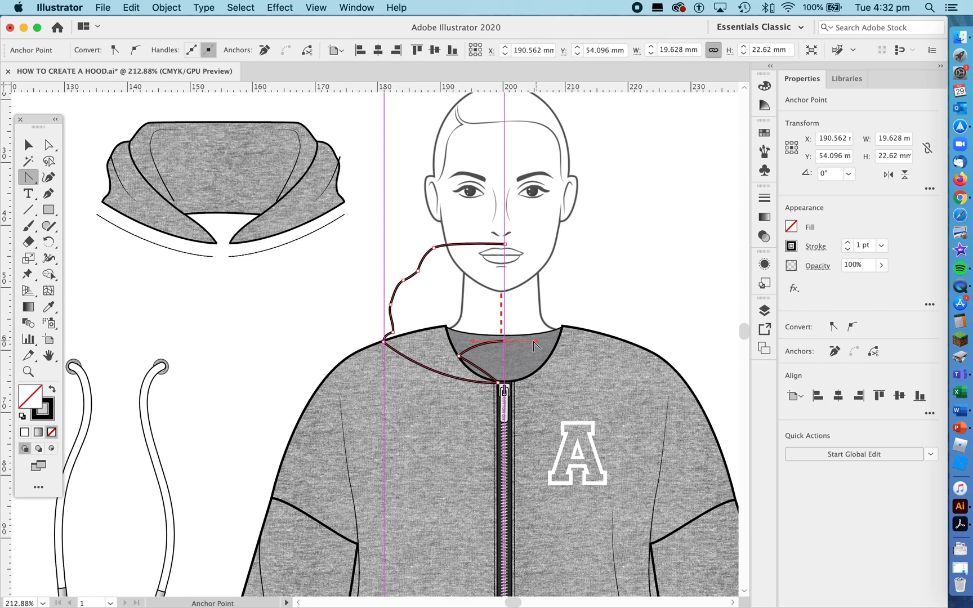
{"action": "left_click", "coordinate": [506, 341]}
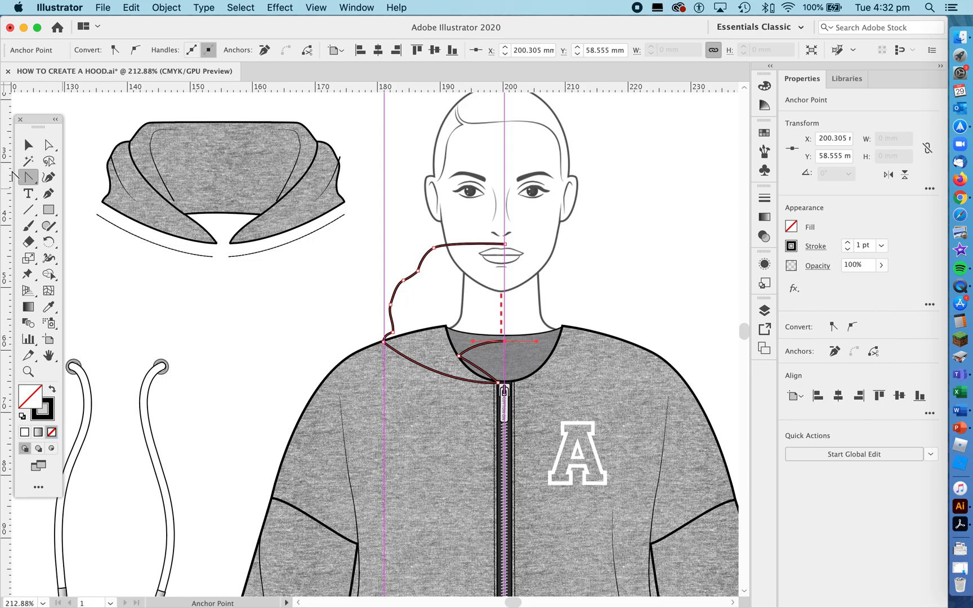
Step: Move the whole half-hood path to the empty area beside the head, at about X 222.3 mm, Y 34.66 mm
{"action": "left_click", "coordinate": [28, 145]}
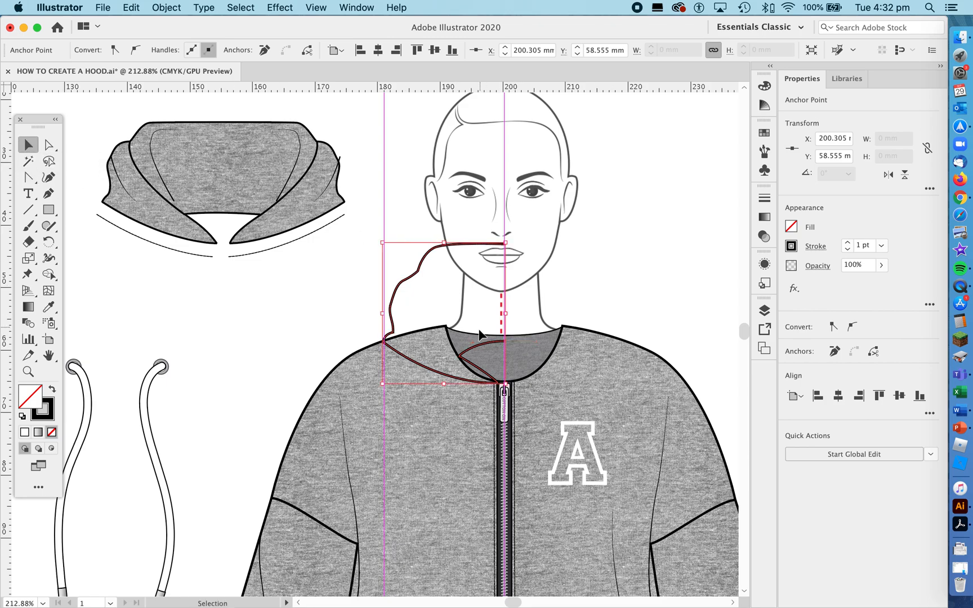
{"action": "left_click_drag", "start_coordinate": [473, 352], "coordinate": [459, 256]}
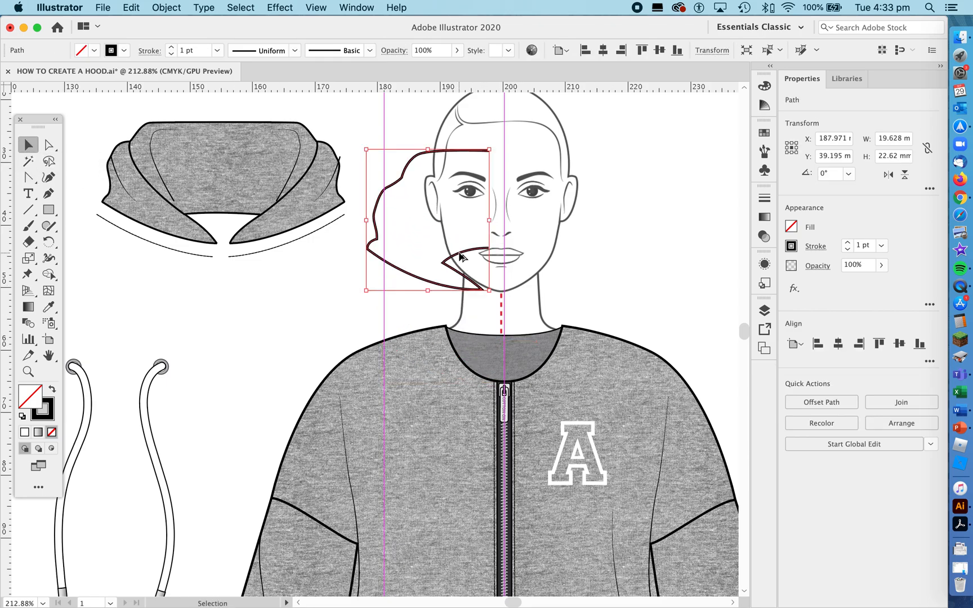
{"action": "left_click_drag", "start_coordinate": [550, 251], "coordinate": [362, 271]}
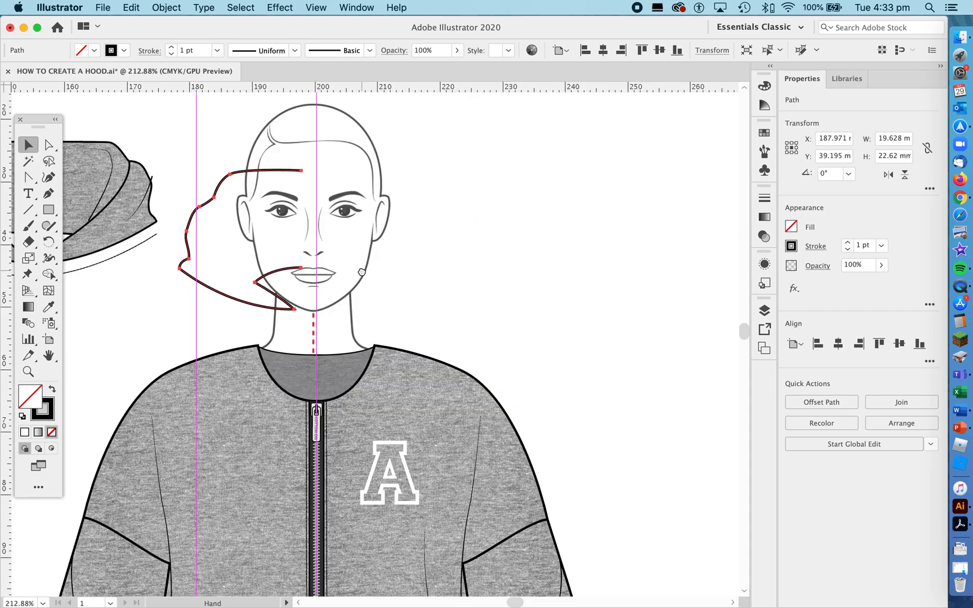
{"action": "key", "text": "o"}
{"action": "left_click_drag", "start_coordinate": [266, 275], "coordinate": [482, 249]}
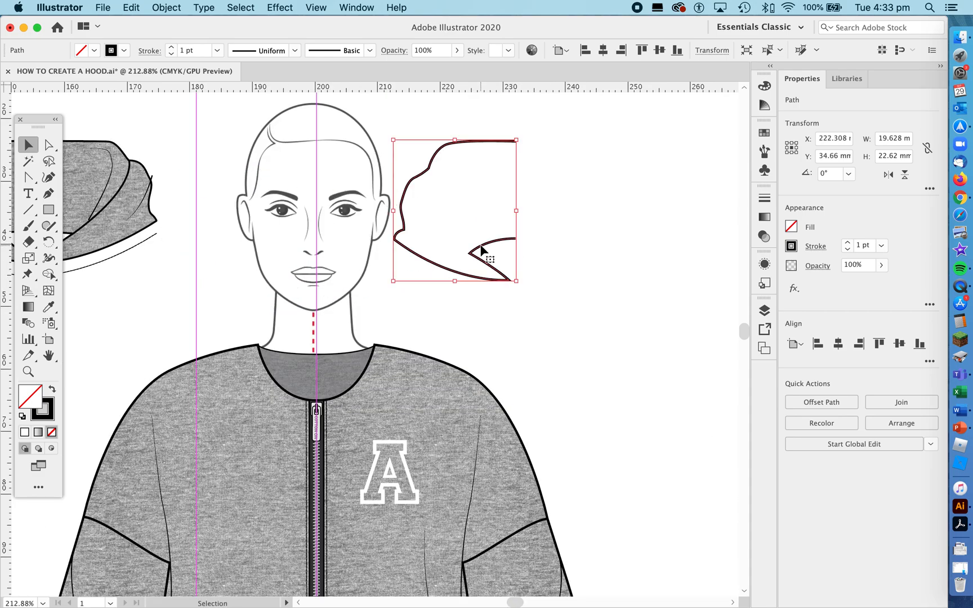
{"action": "right_click", "coordinate": [481, 247]}
{"action": "mouse_move", "coordinate": [509, 454]}
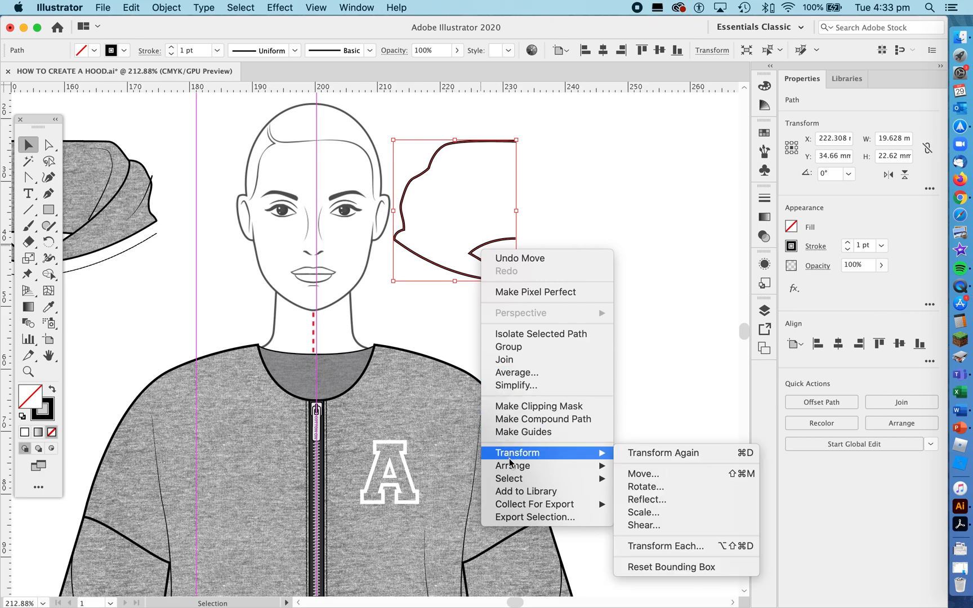
{"action": "left_click", "coordinate": [640, 499]}
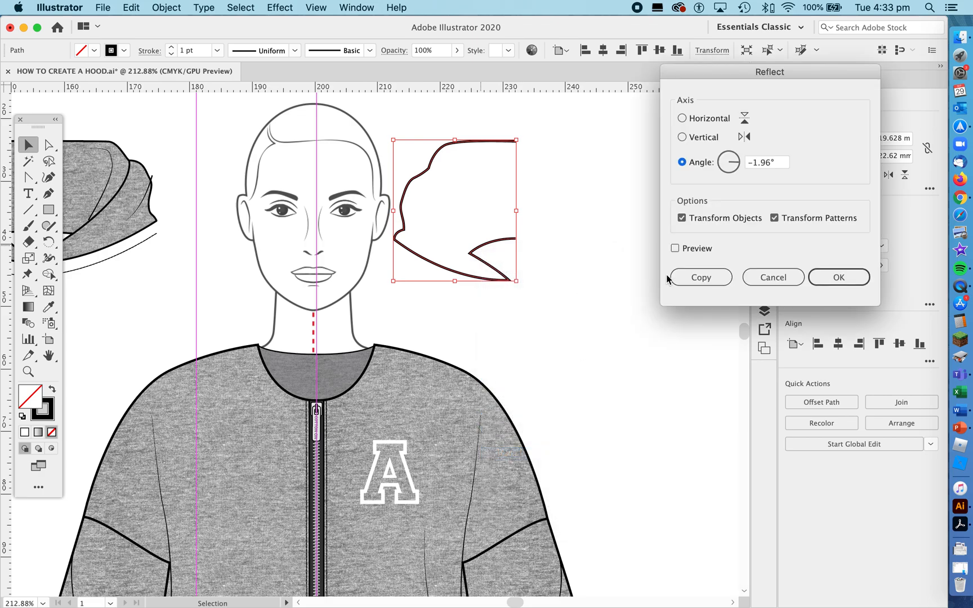
{"action": "left_click", "coordinate": [699, 278]}
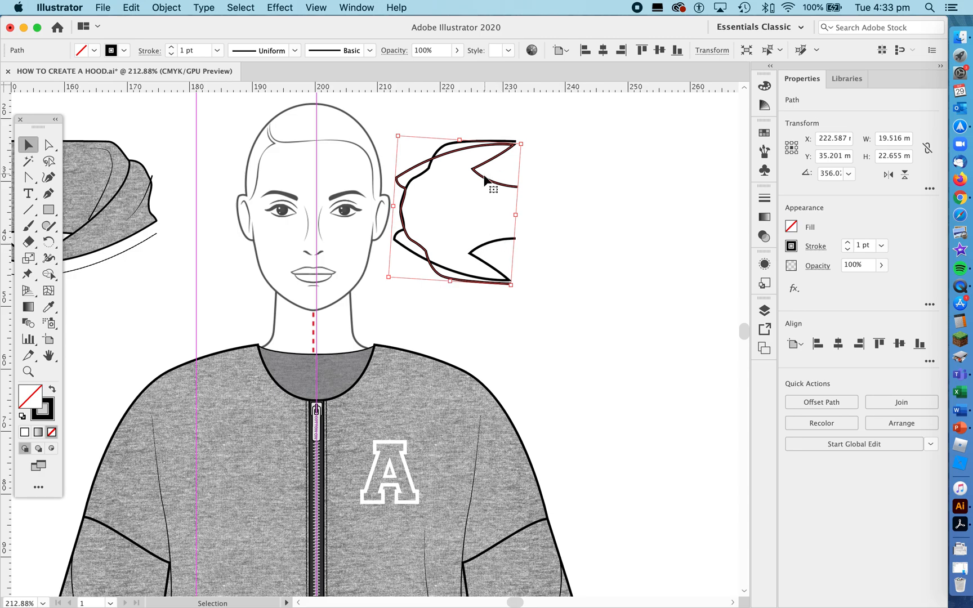
{"action": "left_click_drag", "start_coordinate": [415, 173], "coordinate": [446, 173]}
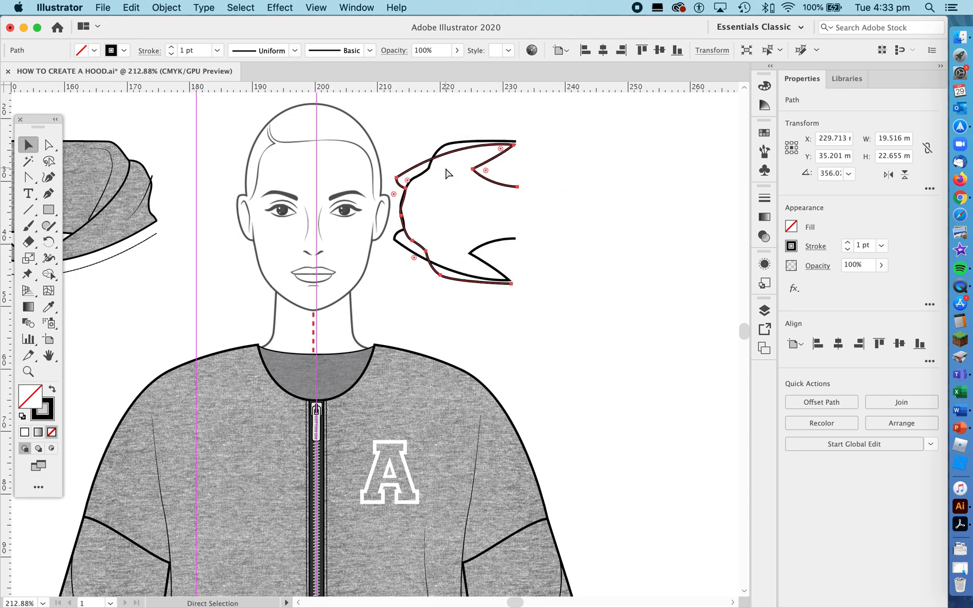
{"action": "left_click", "coordinate": [474, 269]}
{"action": "left_click_drag", "start_coordinate": [482, 264], "coordinate": [578, 269]}
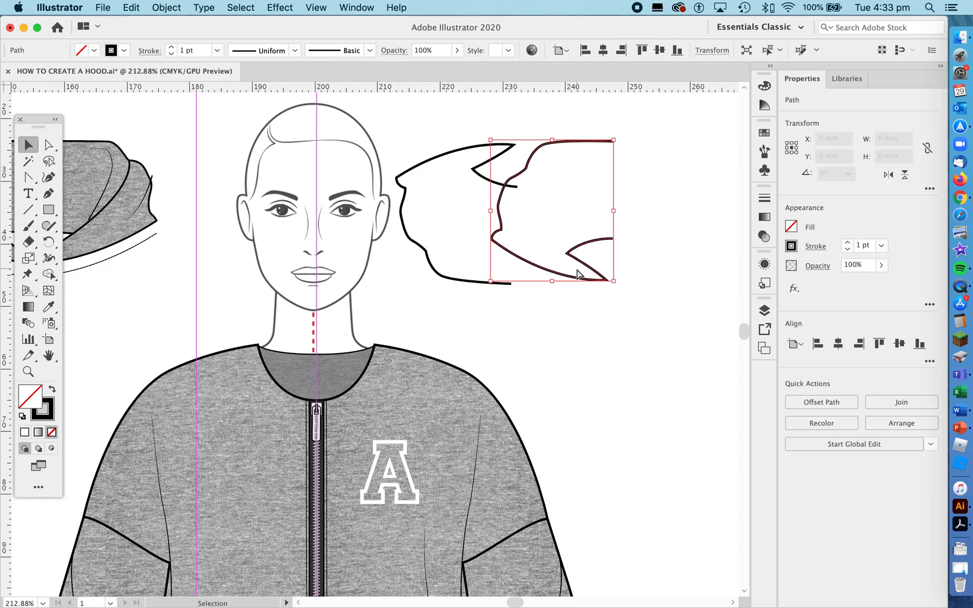
{"action": "key", "text": "super+z"}
{"action": "key", "text": "Delete"}
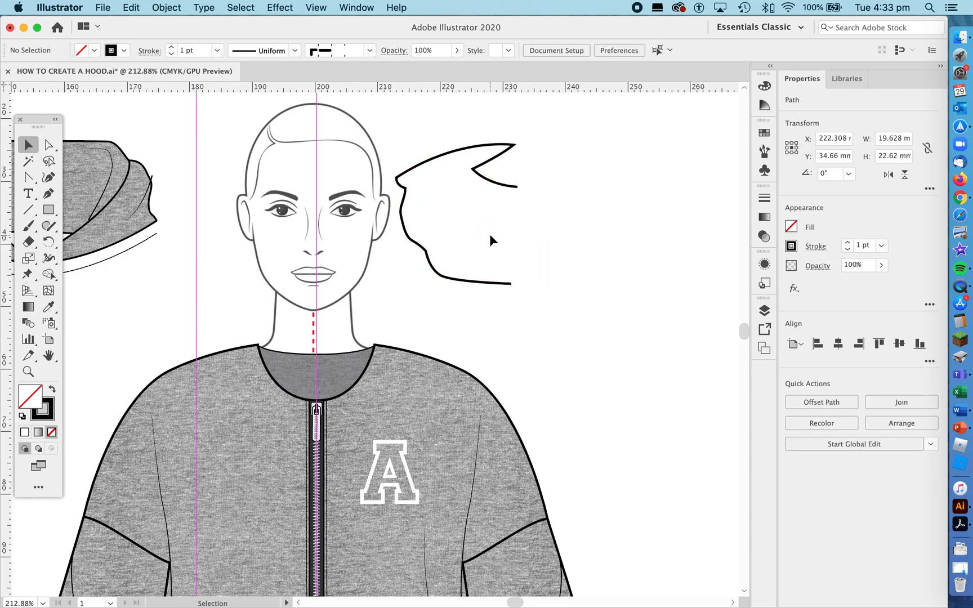
{"action": "key", "text": "super+z"}
{"action": "key", "text": "super+z"}
{"action": "key", "text": "super+z"}
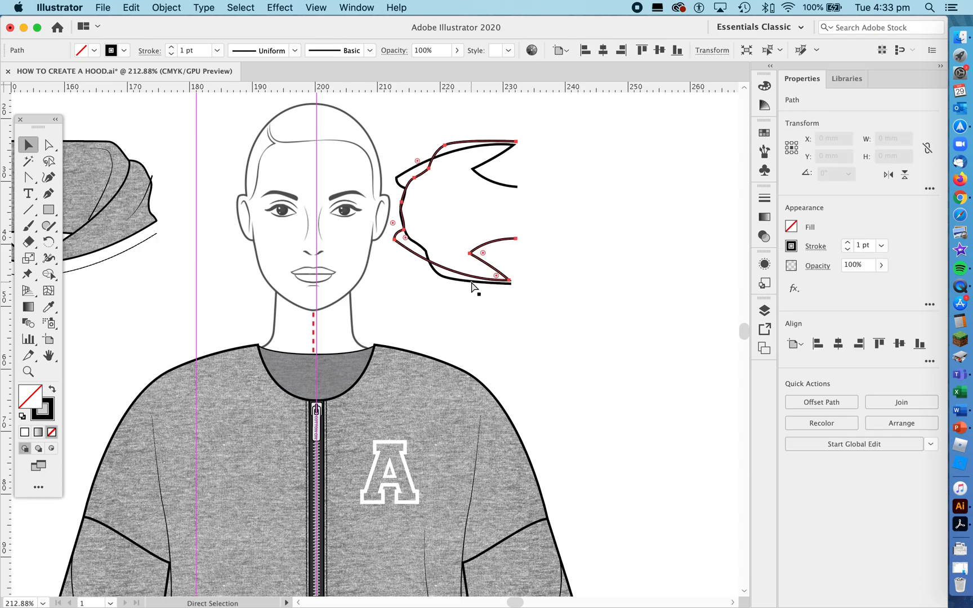
Step: Reflect a copy of the half-hood across the vertical axis and place it opposite the original so the halves meet at the centre
{"action": "right_click", "coordinate": [501, 273]}
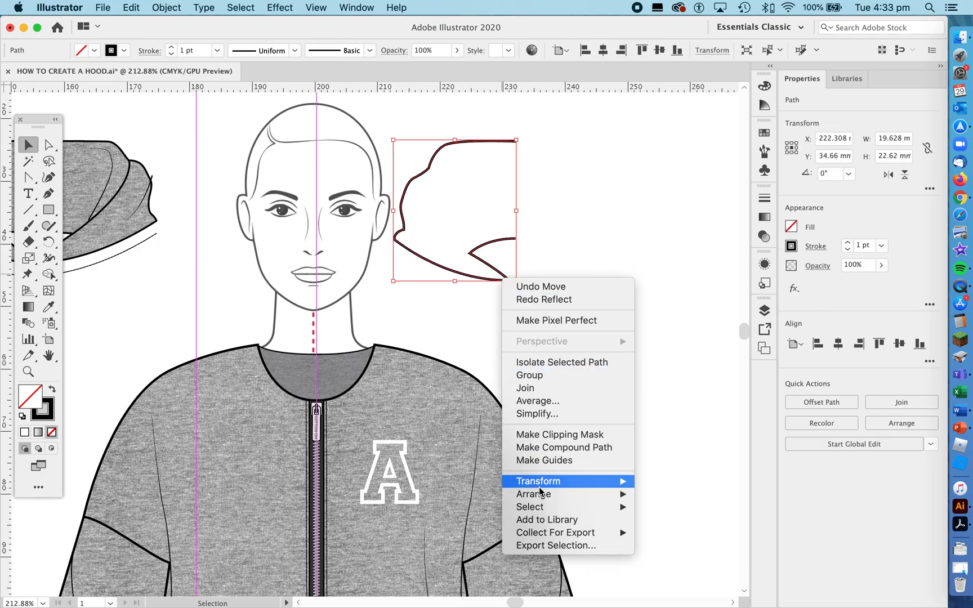
{"action": "mouse_move", "coordinate": [549, 484]}
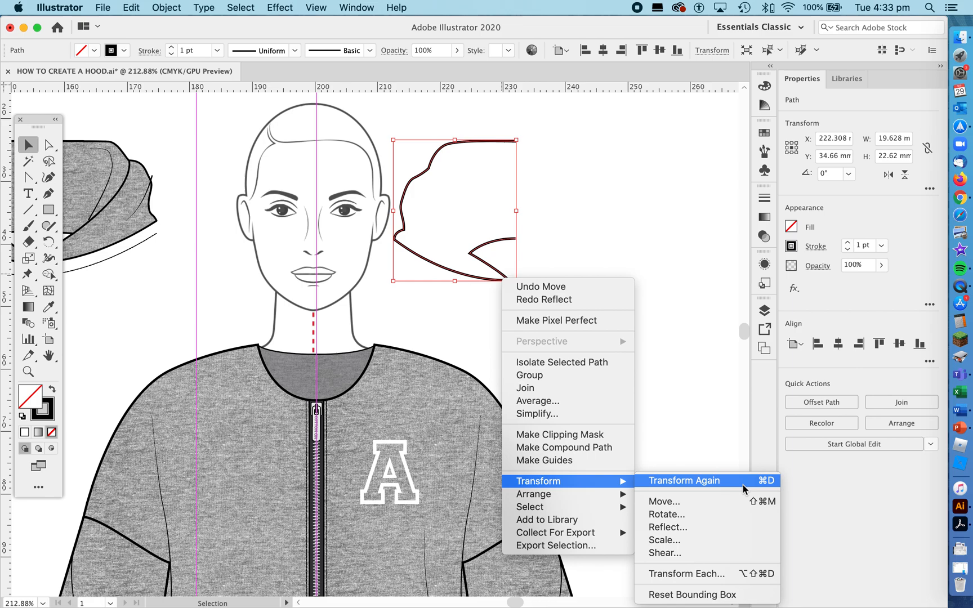
{"action": "left_click", "coordinate": [669, 527]}
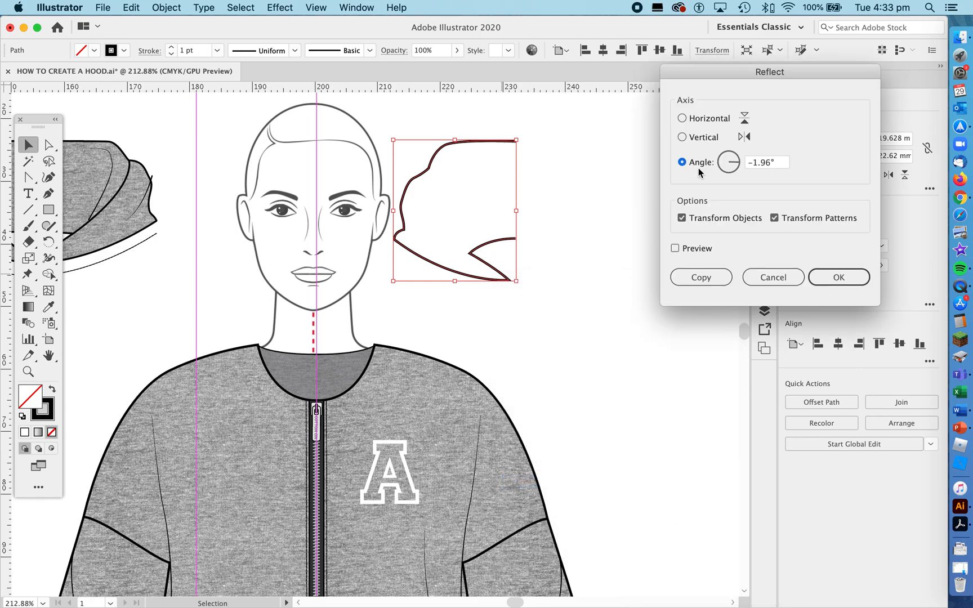
{"action": "left_click", "coordinate": [682, 138]}
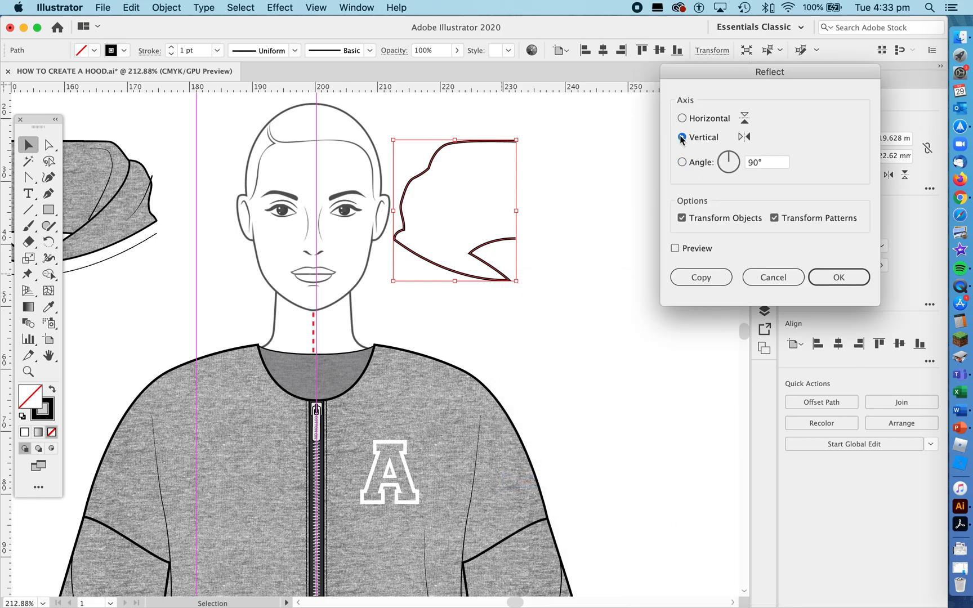
{"action": "left_click", "coordinate": [692, 276]}
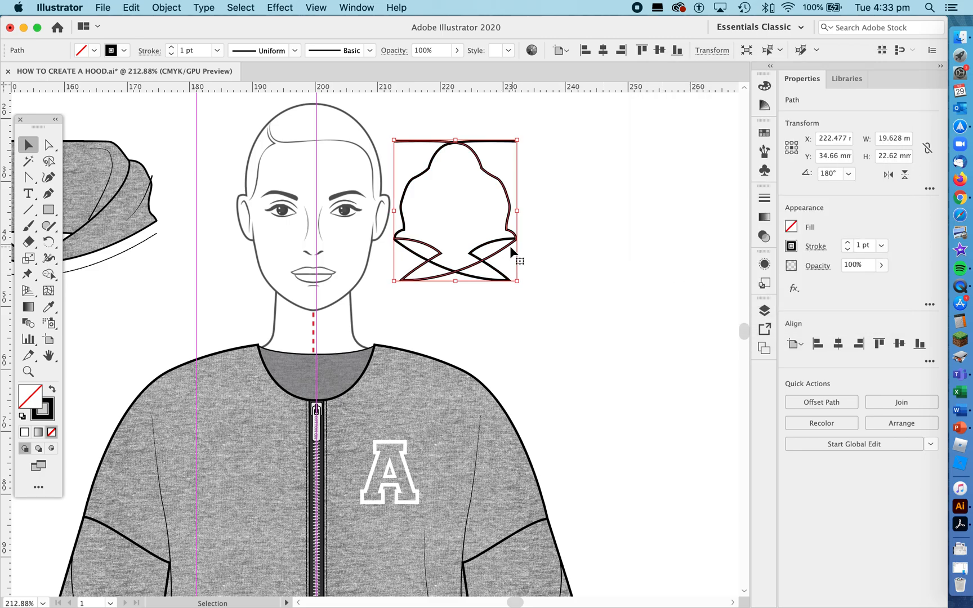
{"action": "left_click_drag", "start_coordinate": [493, 258], "coordinate": [610, 261]}
{"action": "left_click", "coordinate": [630, 259]}
Step: Average the two centre end anchors of the neck opening on both axes and join them
{"action": "key", "text": "a"}
{"action": "left_click_drag", "start_coordinate": [508, 251], "coordinate": [529, 225]}
{"action": "right_click", "coordinate": [528, 222]}
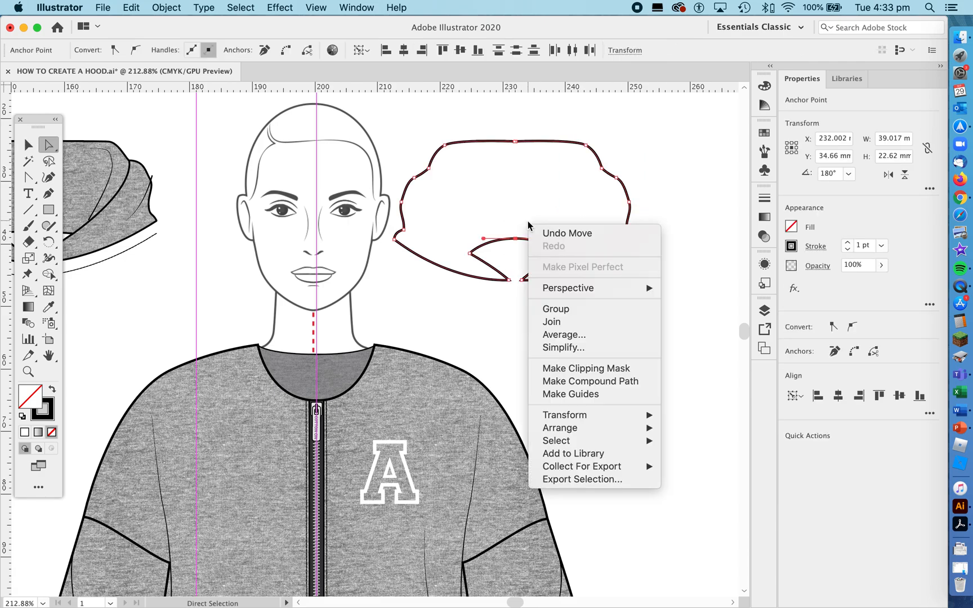
{"action": "left_click", "coordinate": [556, 336]}
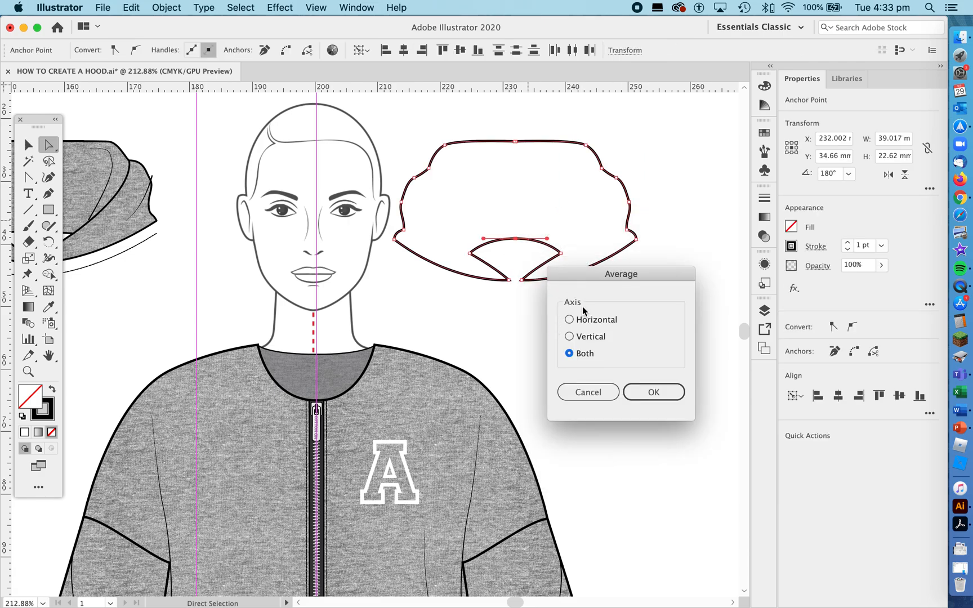
{"action": "left_click", "coordinate": [649, 391]}
{"action": "right_click", "coordinate": [513, 242]}
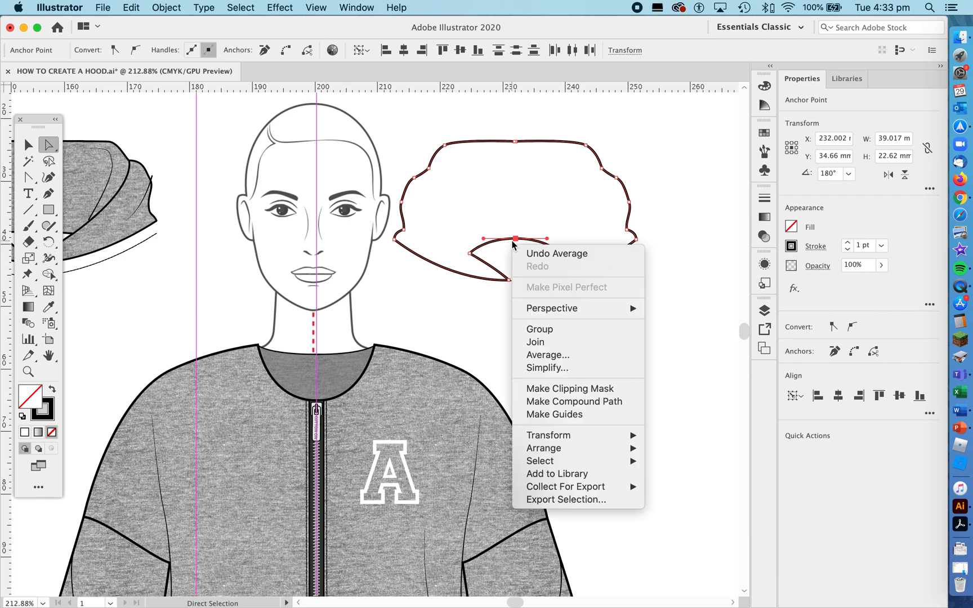
{"action": "left_click", "coordinate": [536, 343]}
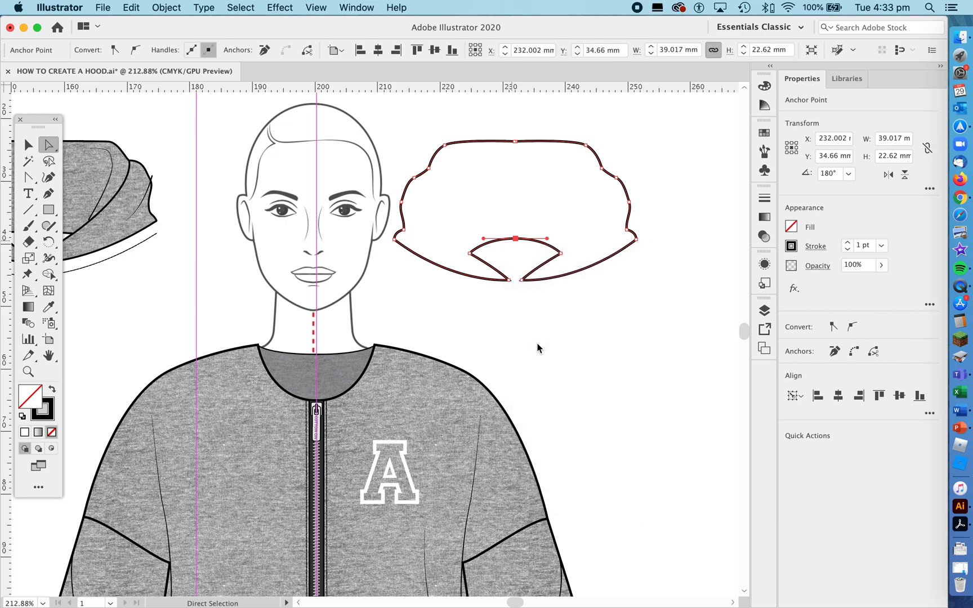
Step: Nudge the two top centre end anchors of the hood slightly upward, average them on both axes and join them
{"action": "left_click_drag", "start_coordinate": [503, 126], "coordinate": [541, 161]}
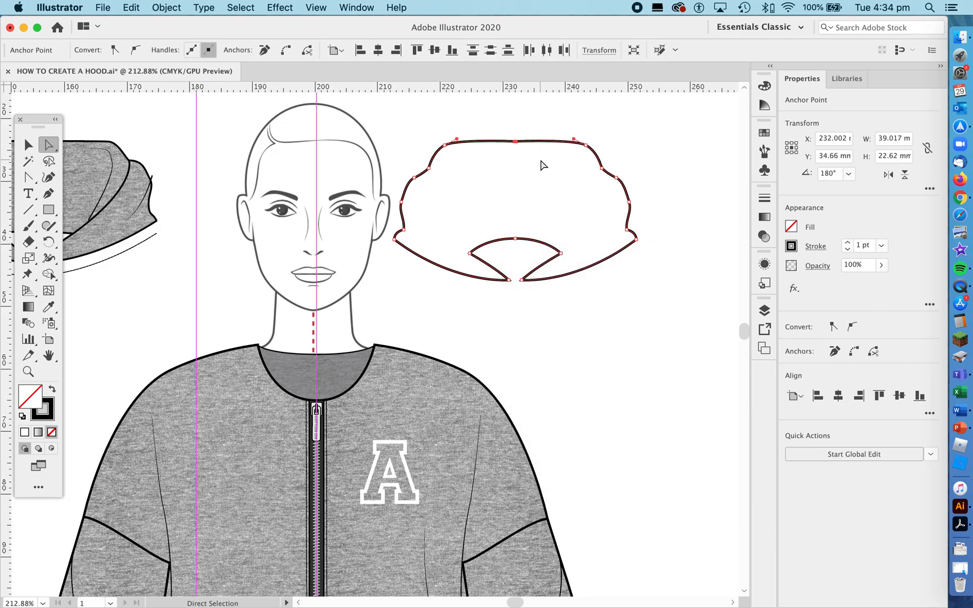
{"action": "key", "text": "Up"}
{"action": "key", "text": "Up"}
{"action": "key", "text": "Up"}
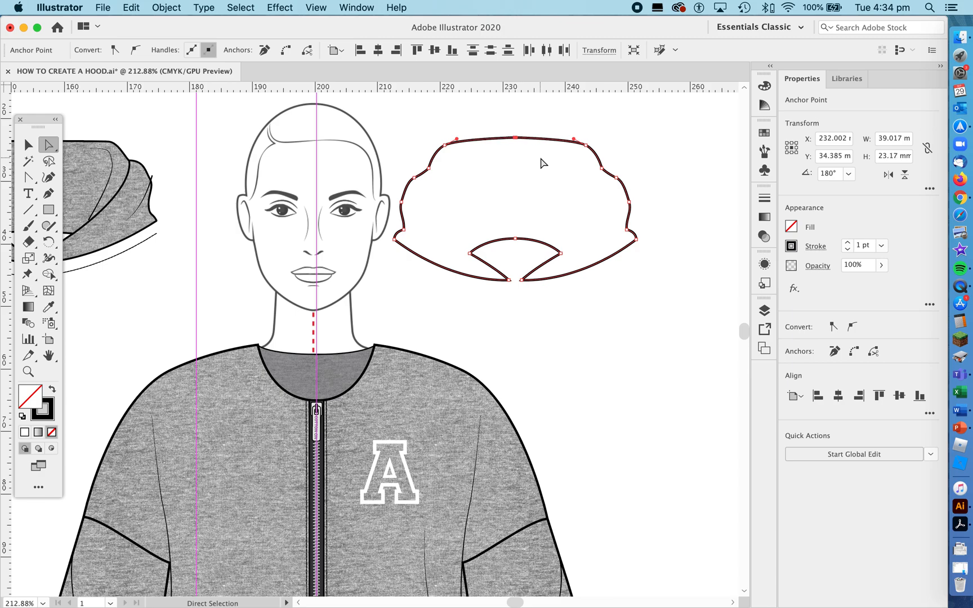
{"action": "right_click", "coordinate": [506, 144]}
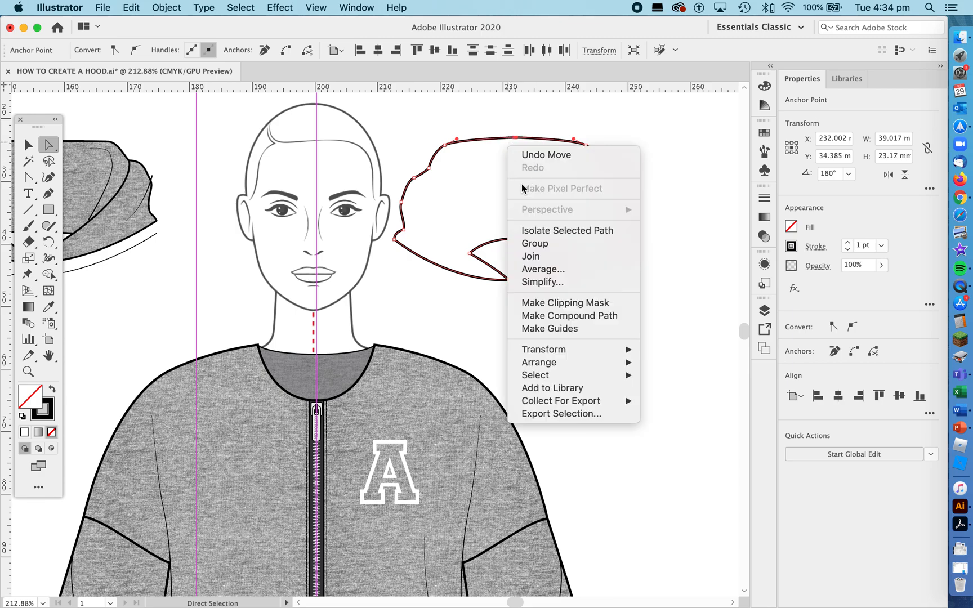
{"action": "left_click", "coordinate": [522, 130]}
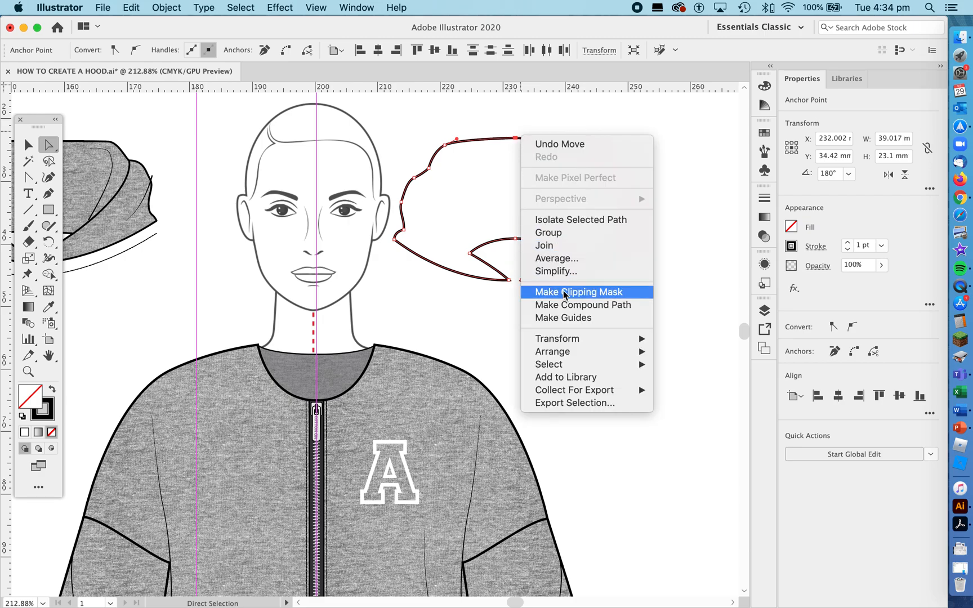
{"action": "left_click", "coordinate": [555, 258]}
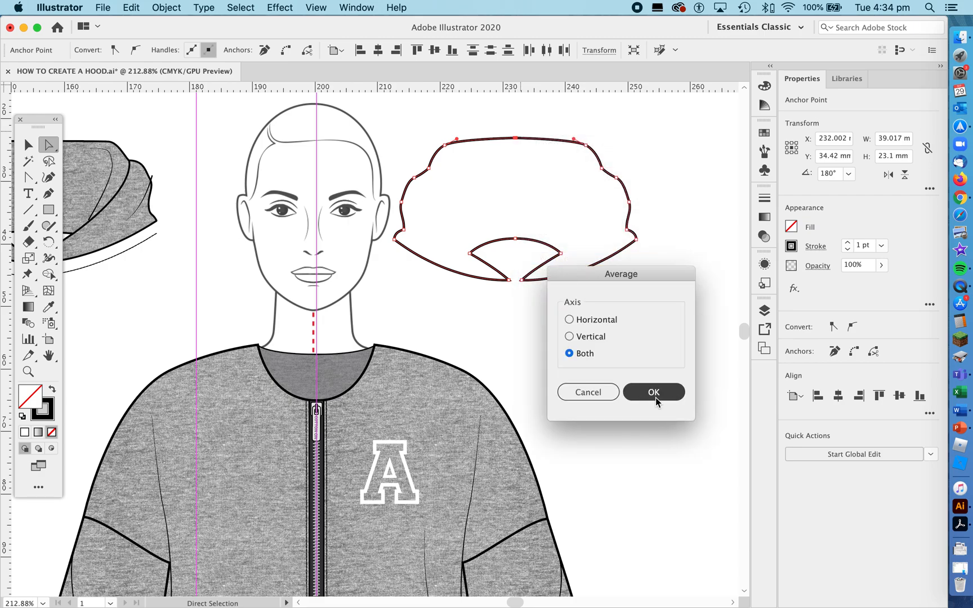
{"action": "left_click", "coordinate": [656, 397]}
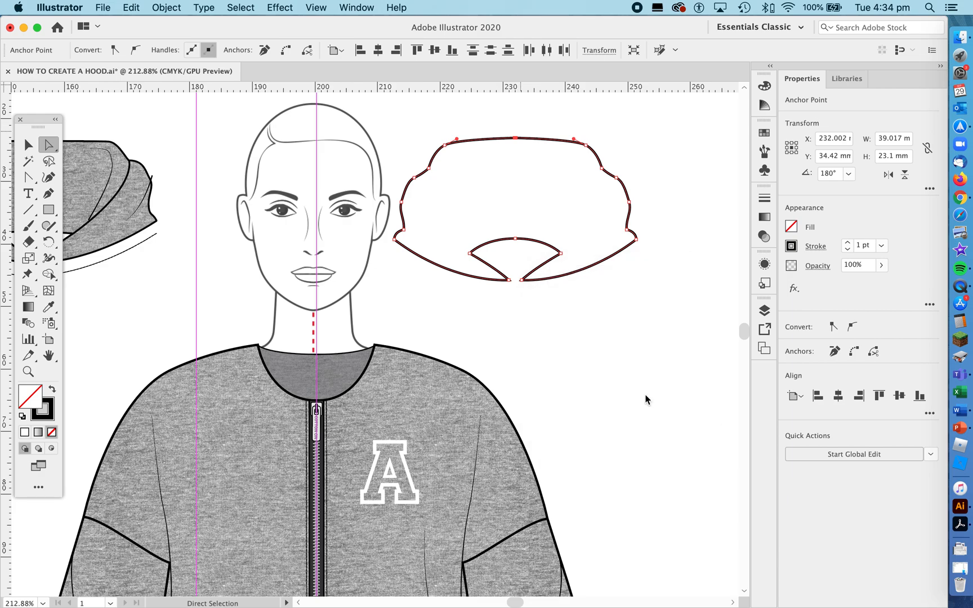
{"action": "right_click", "coordinate": [515, 134]}
{"action": "left_click", "coordinate": [535, 246]}
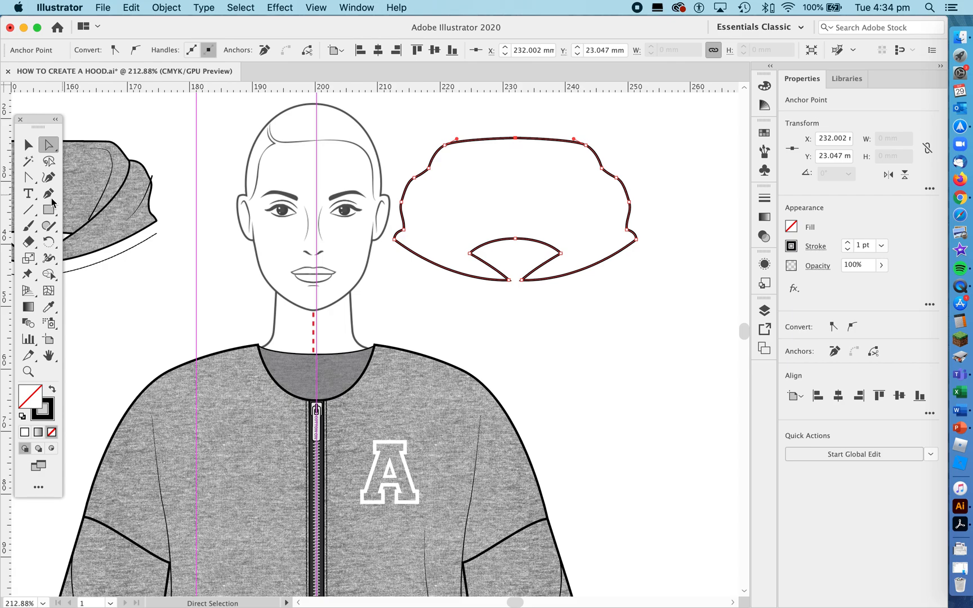
Step: Pull horizontal handles from the hood's top centre anchor with the Anchor Point tool and nudge it up to Y 22.697 mm
{"action": "left_click", "coordinate": [29, 178]}
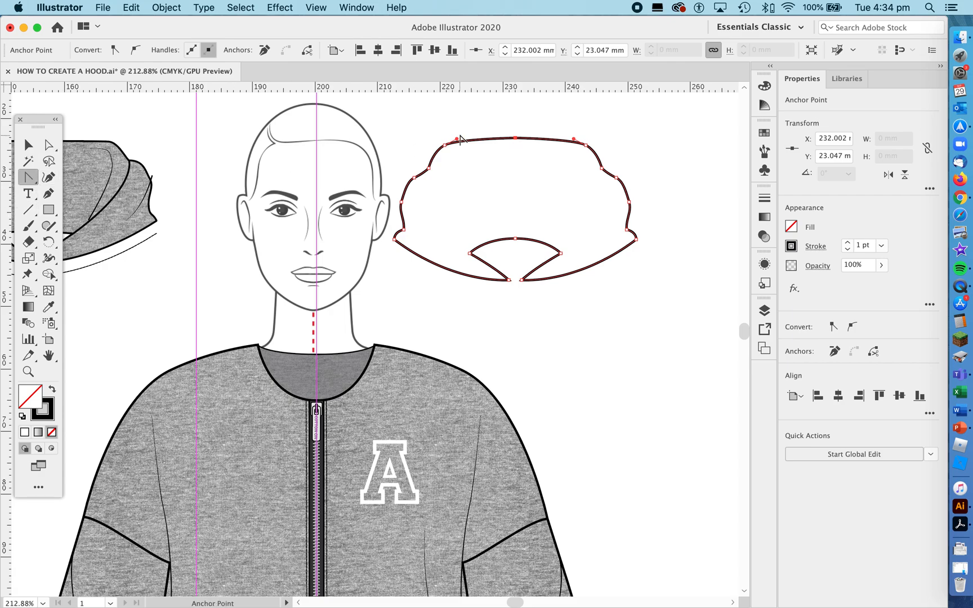
{"action": "key", "text": "a"}
{"action": "left_click", "coordinate": [514, 147]}
{"action": "left_click_drag", "start_coordinate": [516, 140], "coordinate": [518, 147]}
{"action": "left_click", "coordinate": [564, 128]}
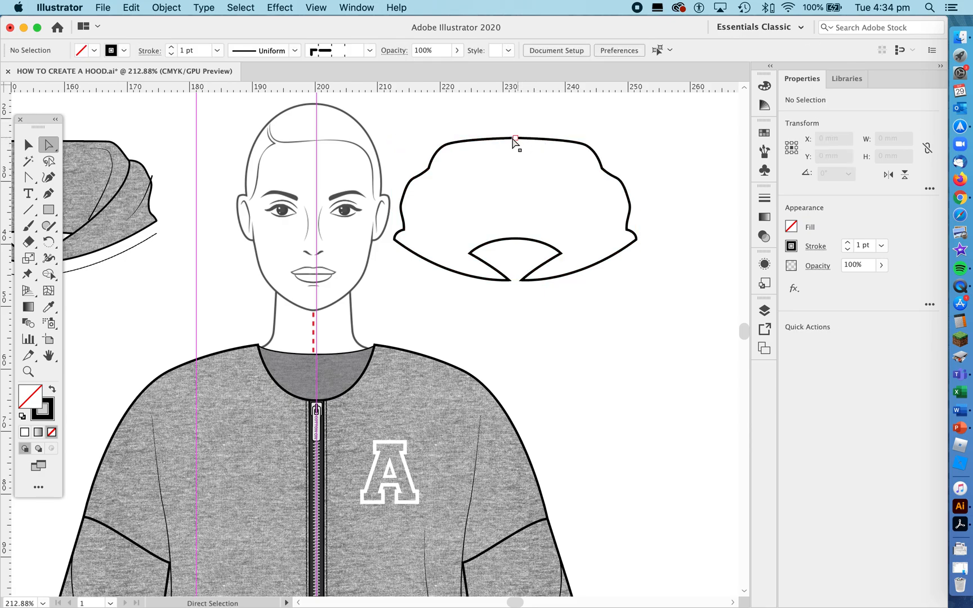
{"action": "left_click", "coordinate": [518, 137]}
{"action": "left_click", "coordinate": [29, 176]}
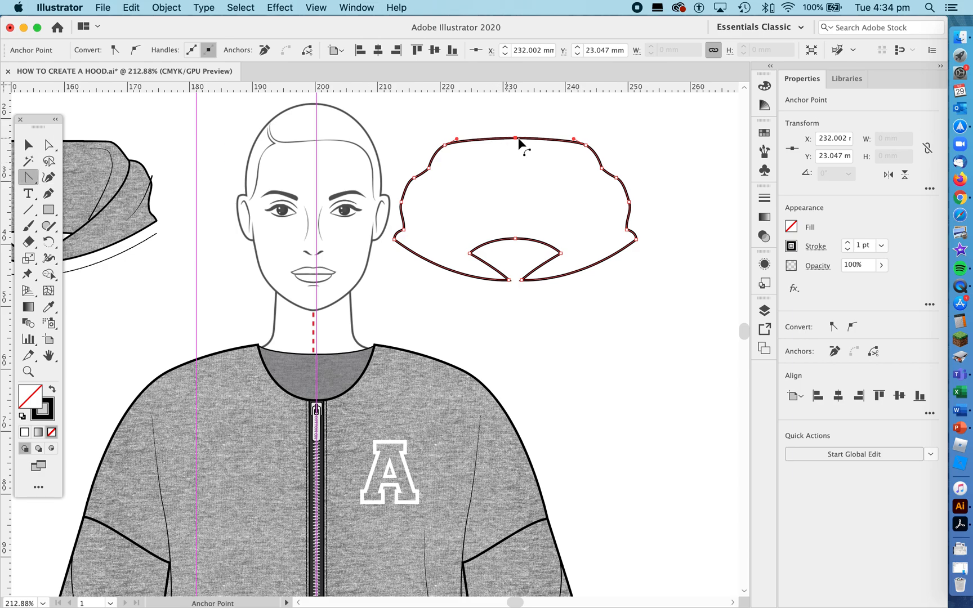
{"action": "left_click_drag", "start_coordinate": [515, 138], "coordinate": [556, 145]}
{"action": "key", "text": "Up"}
{"action": "key", "text": "Up"}
{"action": "key", "text": "Up"}
{"action": "key", "text": "Up"}
{"action": "key", "text": "Up"}
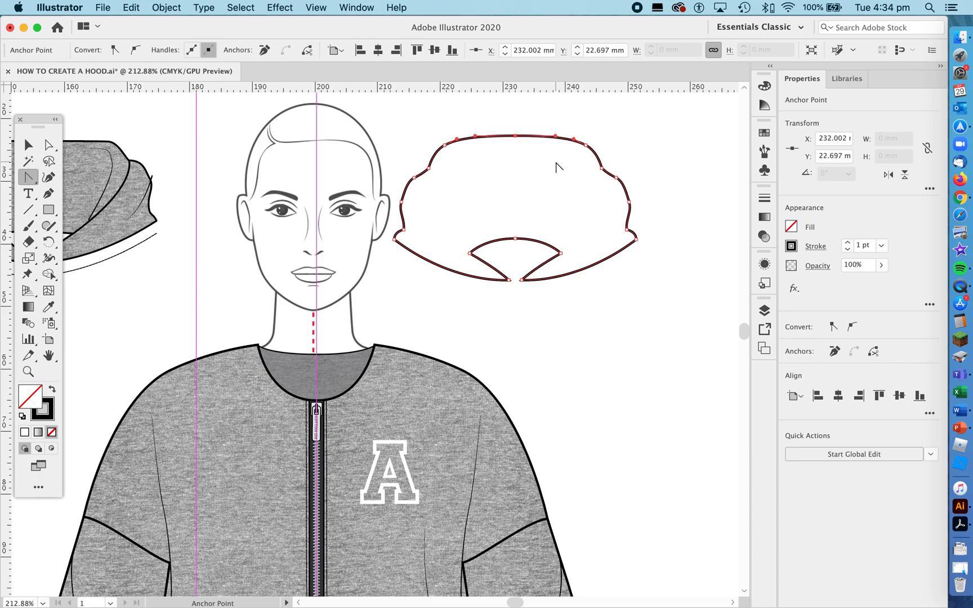
Step: Retract the inward-facing handles of the two top corner anchors with the Anchor Point tool and deselect the hood
{"action": "left_click", "coordinate": [457, 139]}
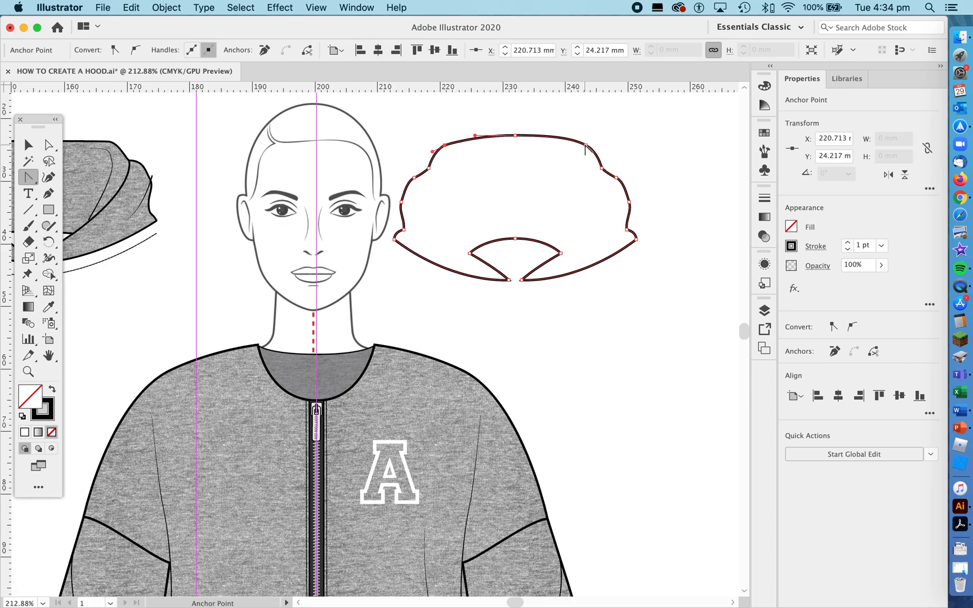
{"action": "left_click", "coordinate": [585, 147]}
{"action": "key", "text": "a"}
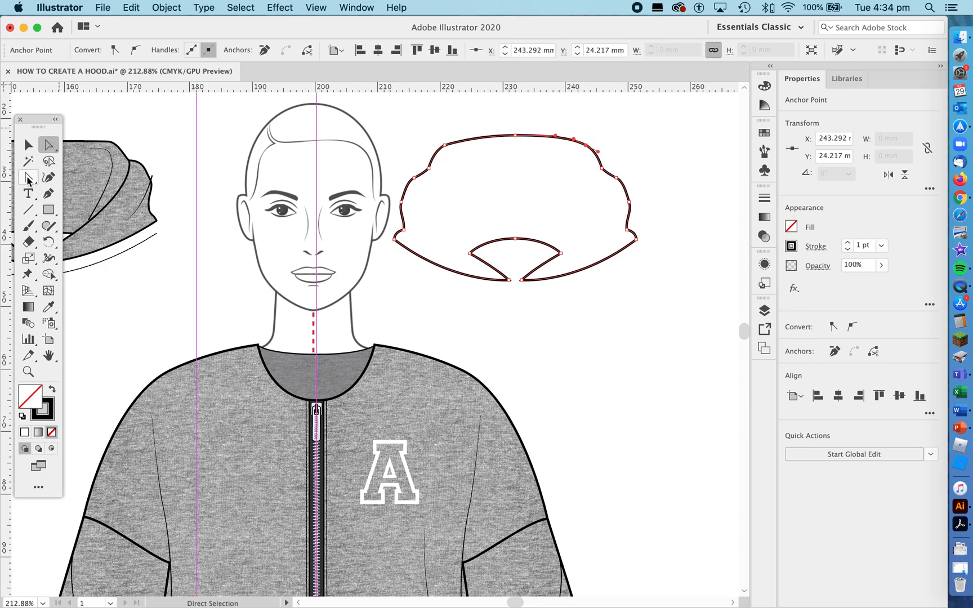
{"action": "left_click", "coordinate": [28, 179]}
{"action": "key", "text": "a"}
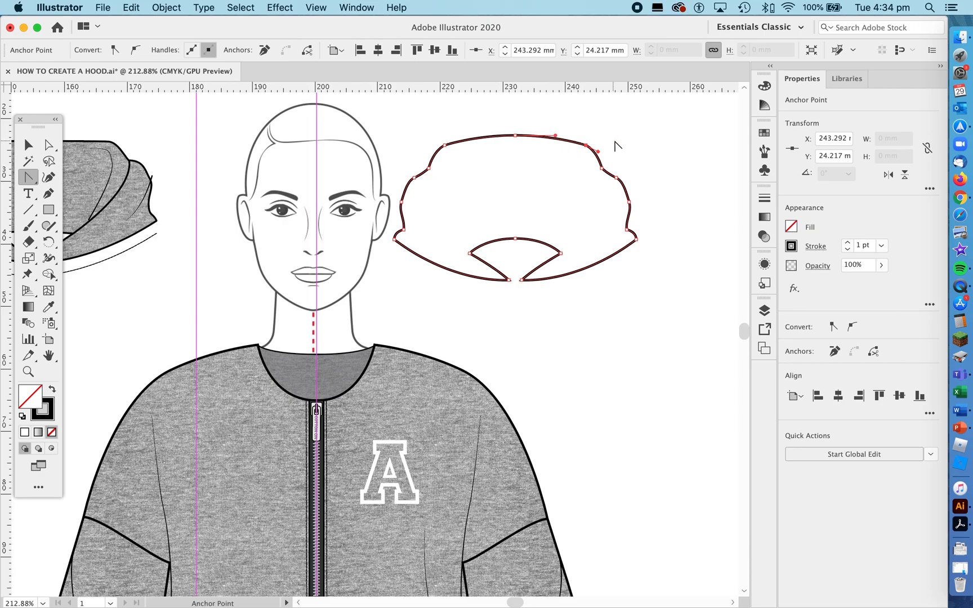
{"action": "left_click", "coordinate": [618, 148]}
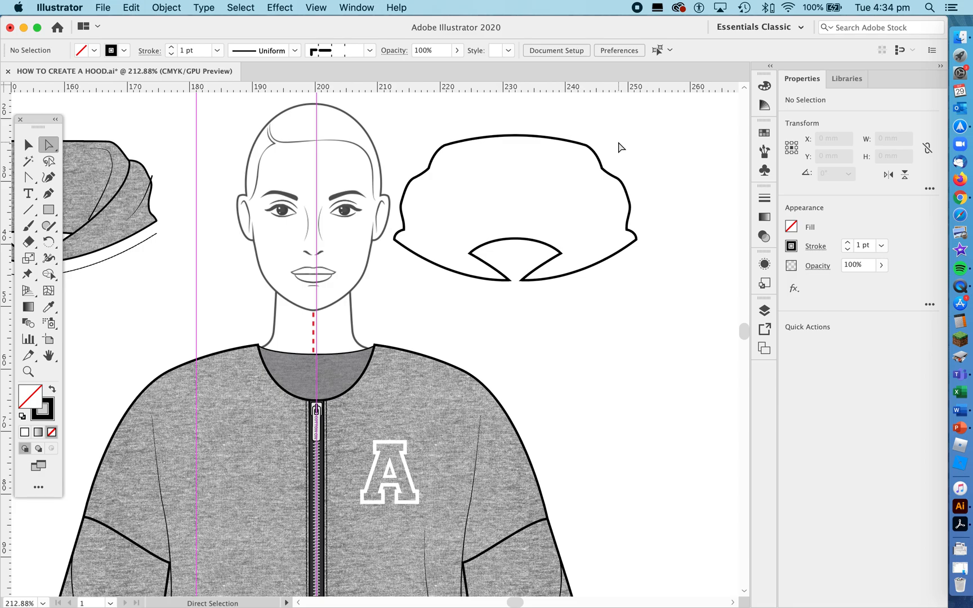
Step: Fill the hood with the jacket body's grey marl fabric using the Eyedropper
{"action": "key", "text": "v"}
{"action": "left_click", "coordinate": [576, 145]}
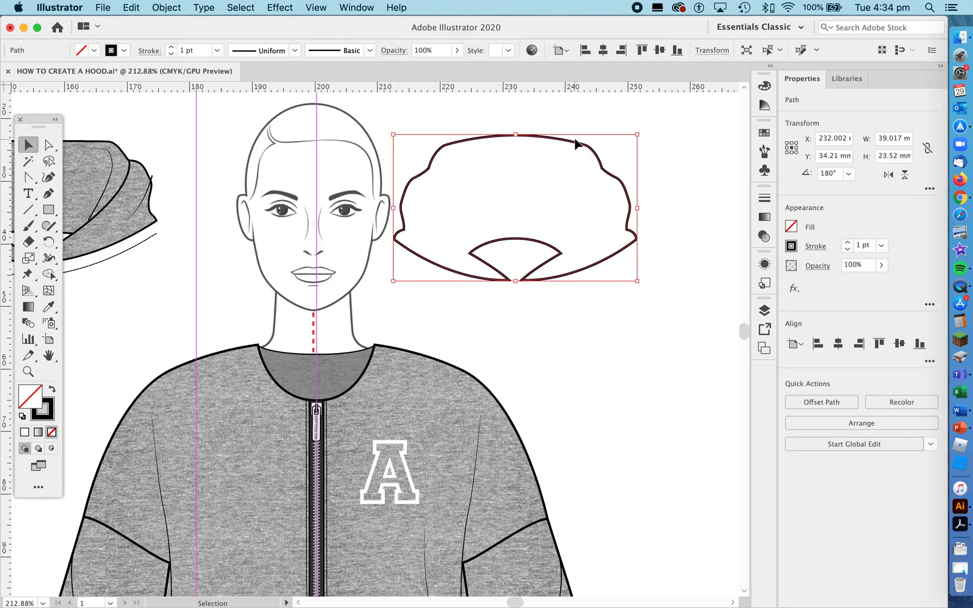
{"action": "key", "text": "i"}
{"action": "left_click", "coordinate": [250, 486]}
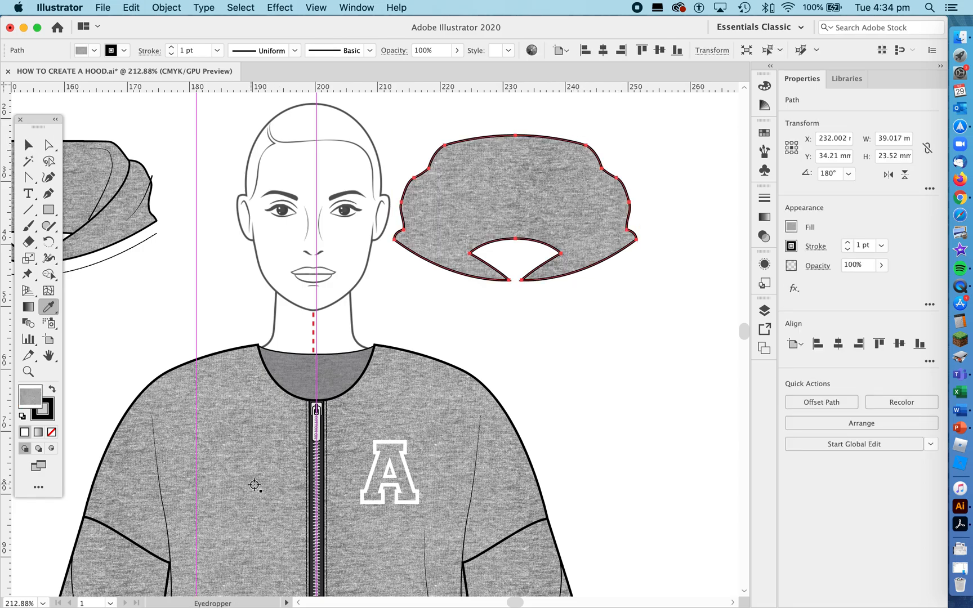
Step: Move the filled hood onto the jacket neckline at about X 200 mm, Y 53.4 mm and hide the guides
{"action": "key", "text": "v"}
{"action": "left_click_drag", "start_coordinate": [548, 239], "coordinate": [350, 357]}
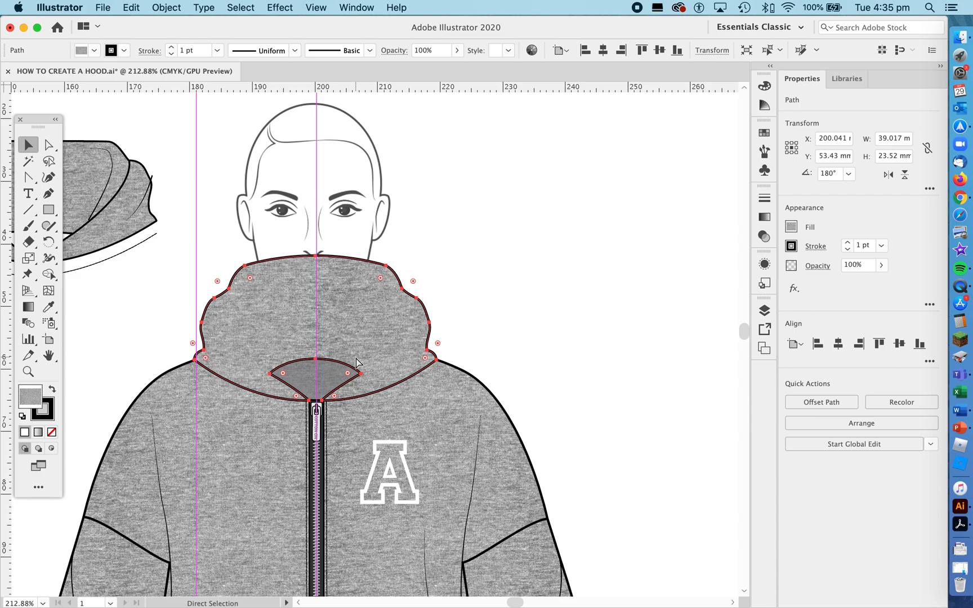
{"action": "key", "text": "super+semicolon"}
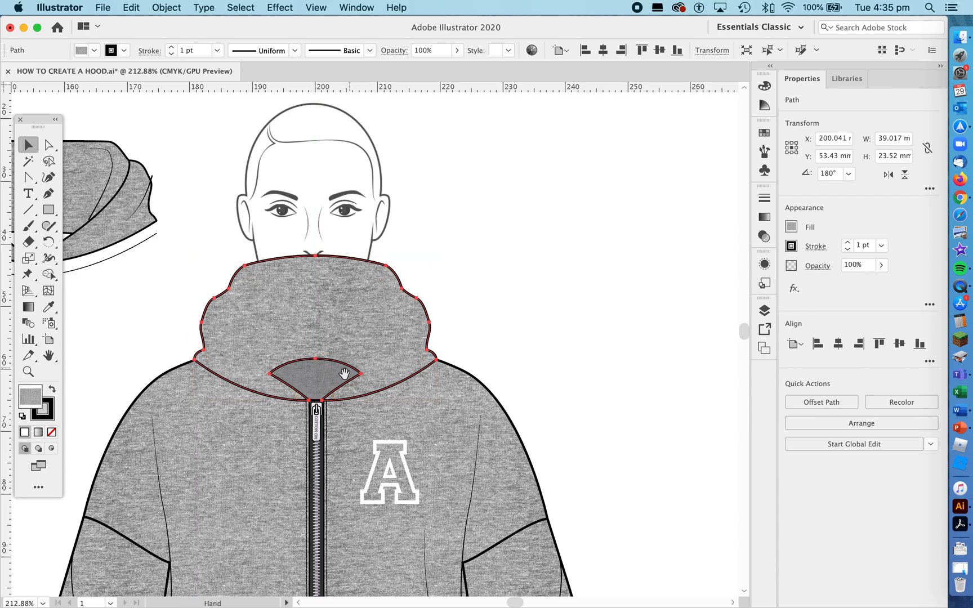
{"action": "left_click_drag", "start_coordinate": [344, 376], "coordinate": [472, 305]}
{"action": "key", "text": "shift+super+a"}
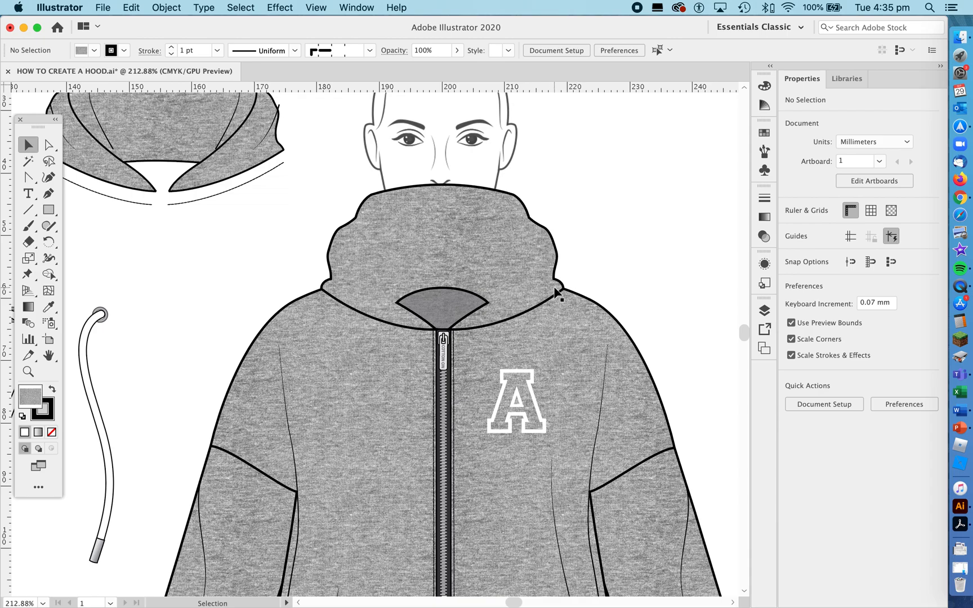
Step: Select the hood's upper outline anchors and nudge them down until the hood is about 21 mm high
{"action": "key", "text": "super+space"}
{"action": "left_click_drag", "start_coordinate": [559, 277], "coordinate": [526, 295]}
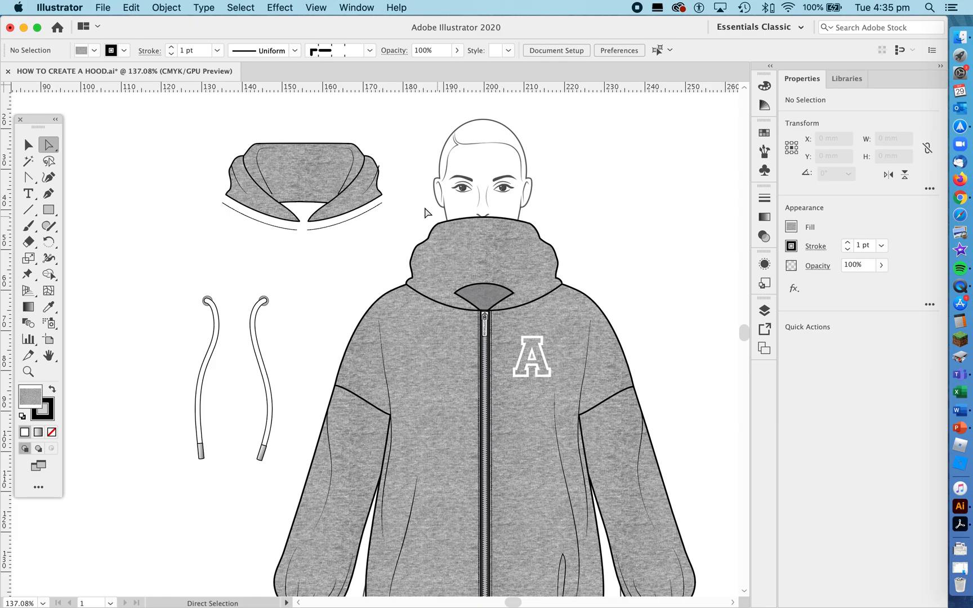
{"action": "left_click_drag", "start_coordinate": [394, 185], "coordinate": [590, 272]}
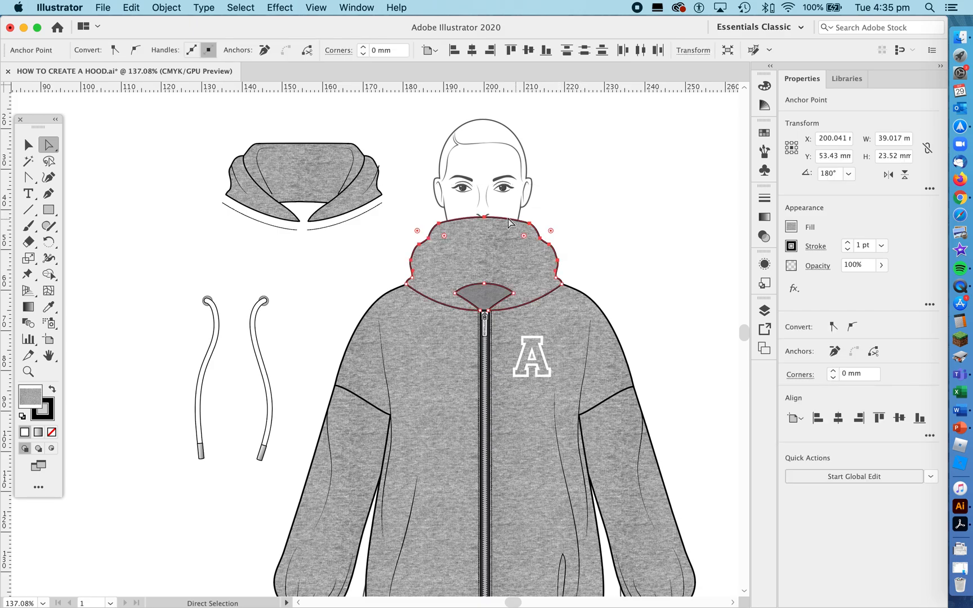
{"action": "key", "text": "Down"}
{"action": "key", "text": "Down"}
{"action": "key", "text": "Down"}
{"action": "key", "text": "Down"}
{"action": "key", "text": "Down"}
{"action": "key", "text": "Down"}
{"action": "key", "text": "Down"}
{"action": "key", "text": "Down"}
{"action": "key", "text": "Down"}
{"action": "key", "text": "Down"}
{"action": "key", "text": "Down"}
{"action": "key", "text": "Down"}
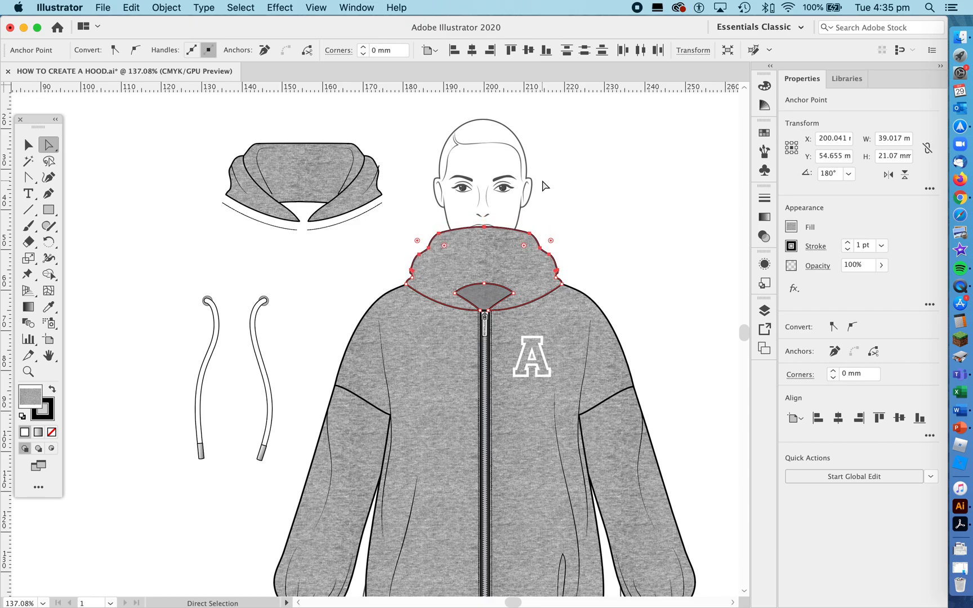
{"action": "left_click", "coordinate": [571, 237]}
Step: Move the lower side-curve anchor on each side of the hood upward and slightly inward, the right one to about X 217.6 mm, Y 53.8 mm
{"action": "key", "text": "z"}
{"action": "left_click_drag", "start_coordinate": [495, 250], "coordinate": [685, 264]}
{"action": "key", "text": "a"}
{"action": "left_click", "coordinate": [289, 307]}
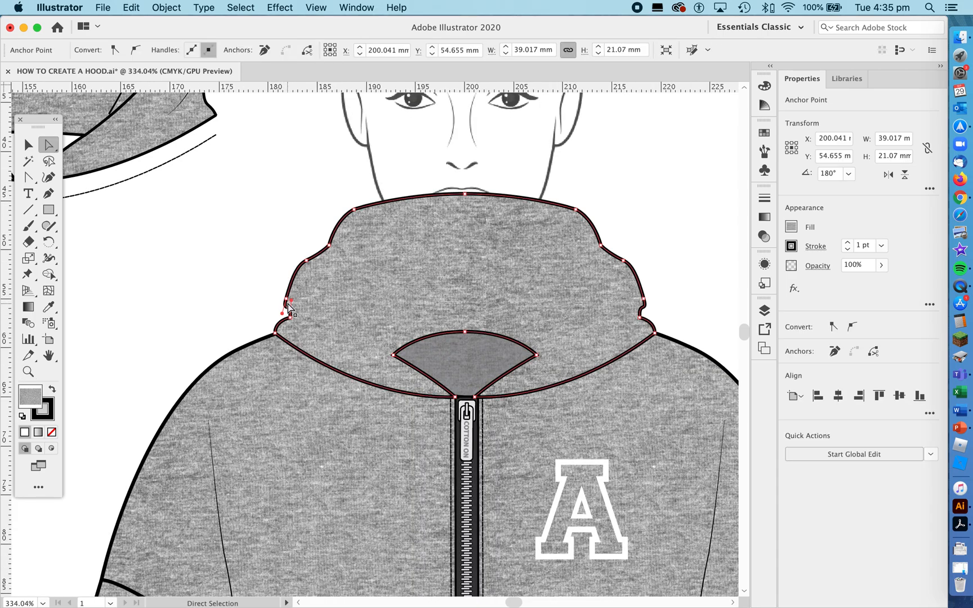
{"action": "left_click_drag", "start_coordinate": [286, 299], "coordinate": [289, 286]}
{"action": "left_click_drag", "start_coordinate": [643, 299], "coordinate": [638, 290]}
{"action": "left_click", "coordinate": [639, 303]}
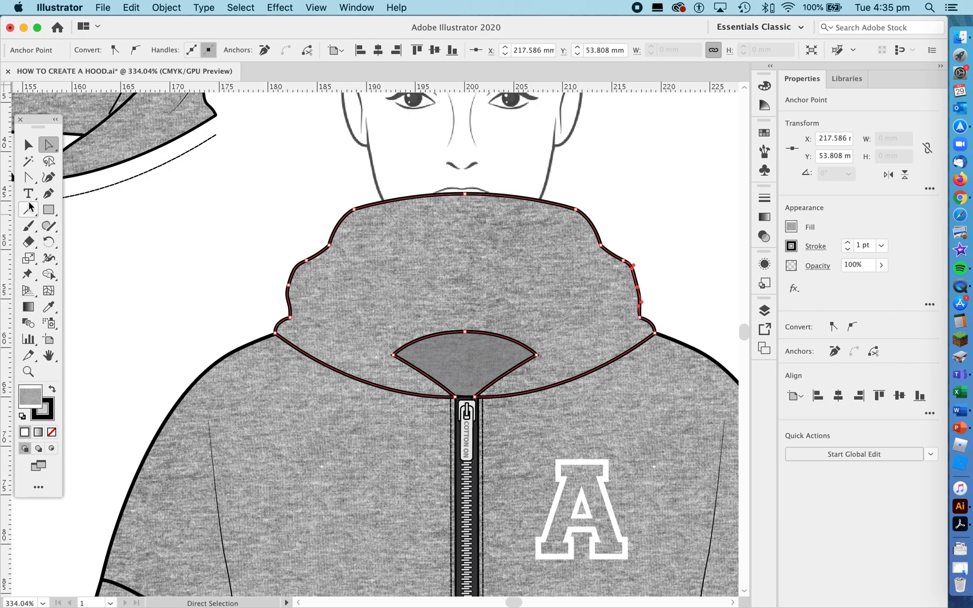
Step: Retract the upper handles of the corner anchors just above the neckline on both sides with the Anchor Point tool
{"action": "left_click", "coordinate": [28, 177]}
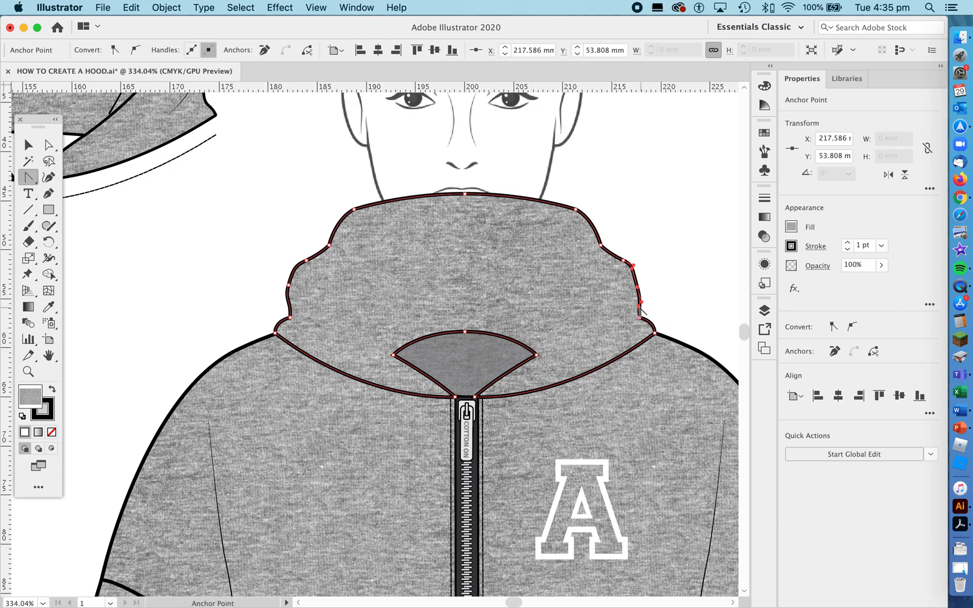
{"action": "key", "text": "a"}
{"action": "left_click", "coordinate": [288, 317]}
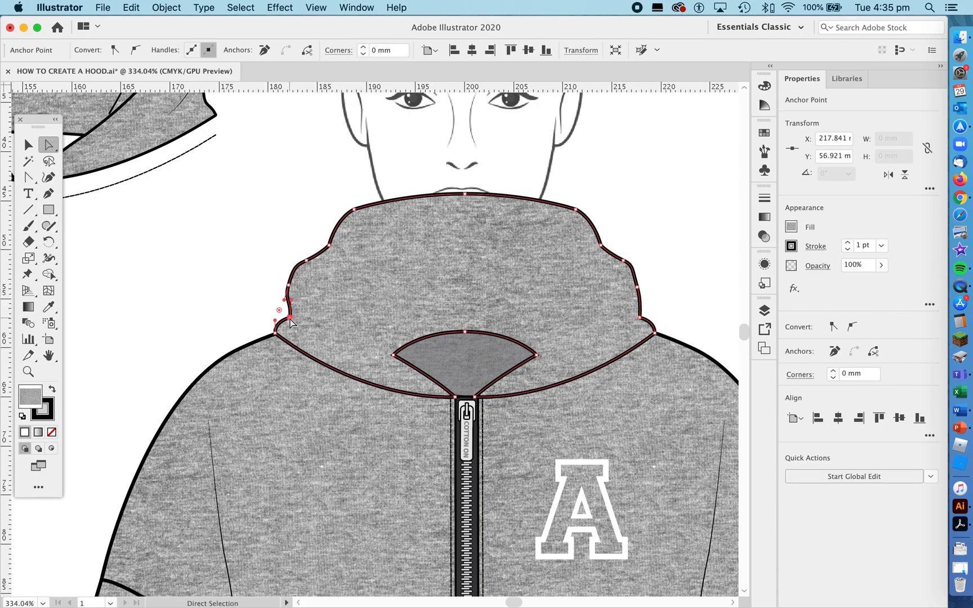
{"action": "left_click", "coordinate": [28, 177]}
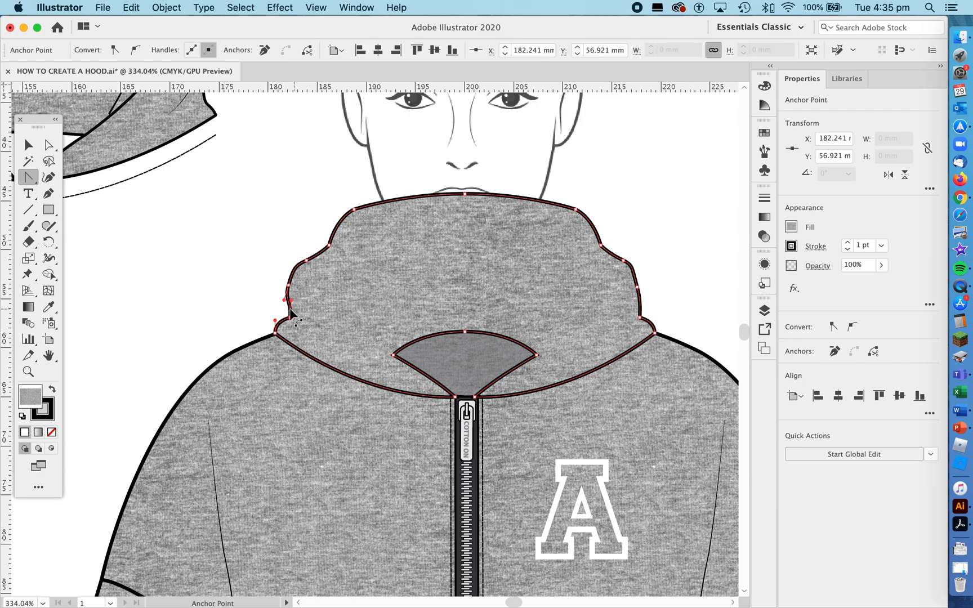
{"action": "left_click", "coordinate": [291, 300]}
{"action": "key", "text": "a"}
{"action": "left_click", "coordinate": [686, 289]}
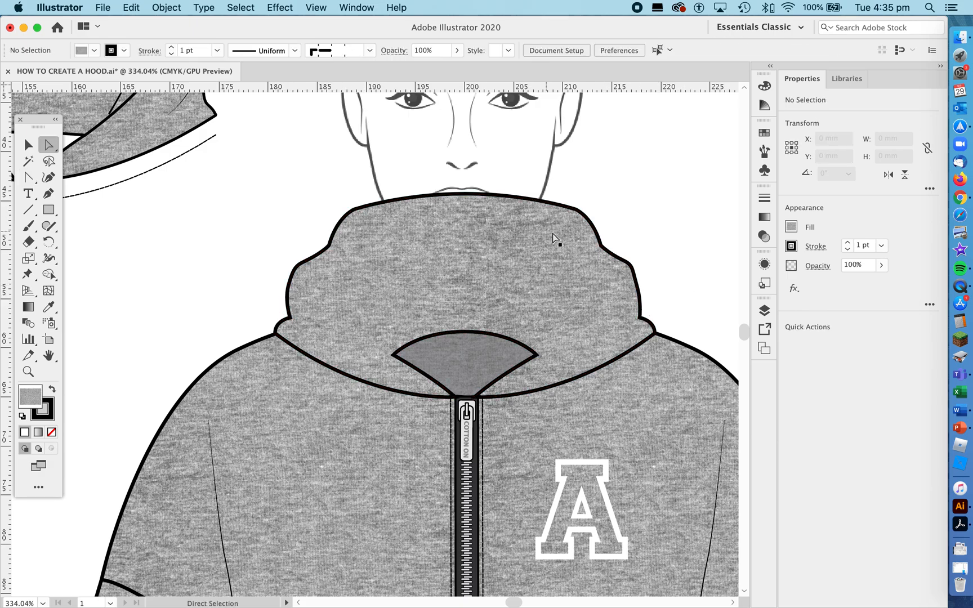
Step: Fine-tune the curve handles below the fold on both sides of the hood and deselect it
{"action": "left_click", "coordinate": [633, 268]}
{"action": "left_click_drag", "start_coordinate": [632, 272], "coordinate": [633, 271]}
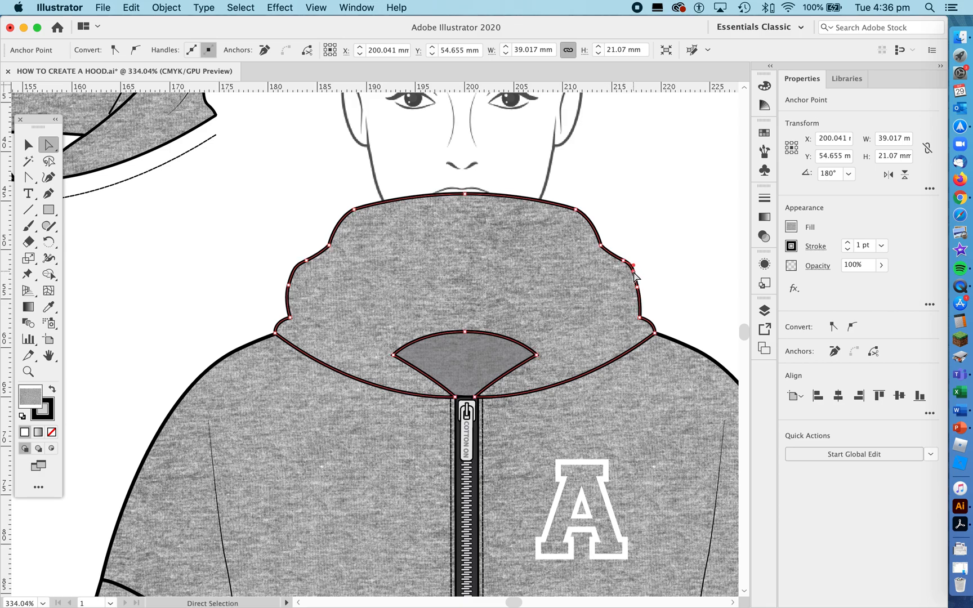
{"action": "left_click", "coordinate": [306, 260]}
{"action": "left_click_drag", "start_coordinate": [307, 261], "coordinate": [293, 272]}
{"action": "key", "text": "z"}
{"action": "left_click_drag", "start_coordinate": [553, 263], "coordinate": [431, 289]}
{"action": "key", "text": "super+shift+a"}
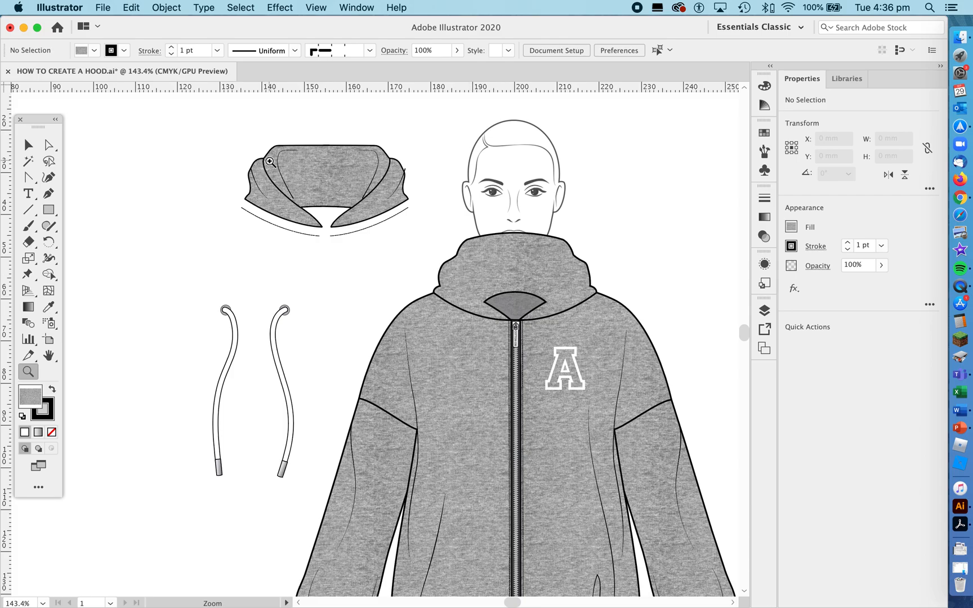
Step: Draw a curved seam line about 9 mm wide and 10 mm high from the neck opening's left corner to the hood's left side notch
{"action": "left_click_drag", "start_coordinate": [508, 273], "coordinate": [582, 289]}
{"action": "key", "text": "p"}
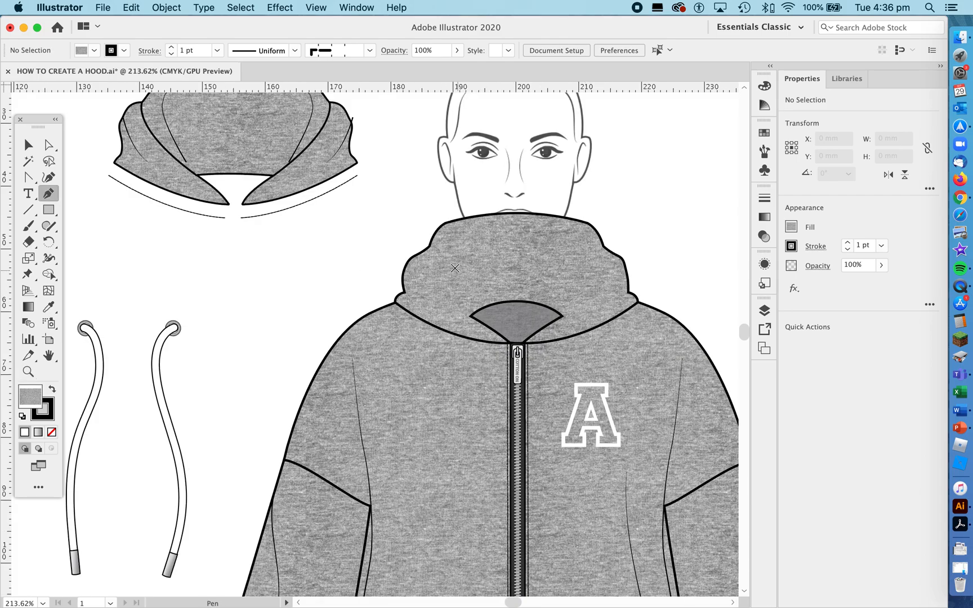
{"action": "left_click", "coordinate": [470, 316]}
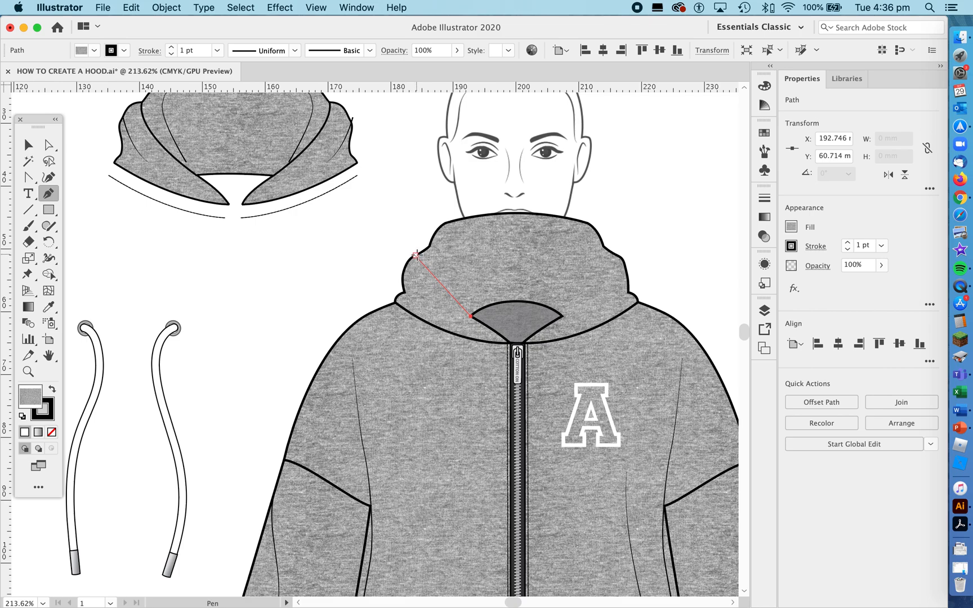
{"action": "left_click", "coordinate": [416, 254]}
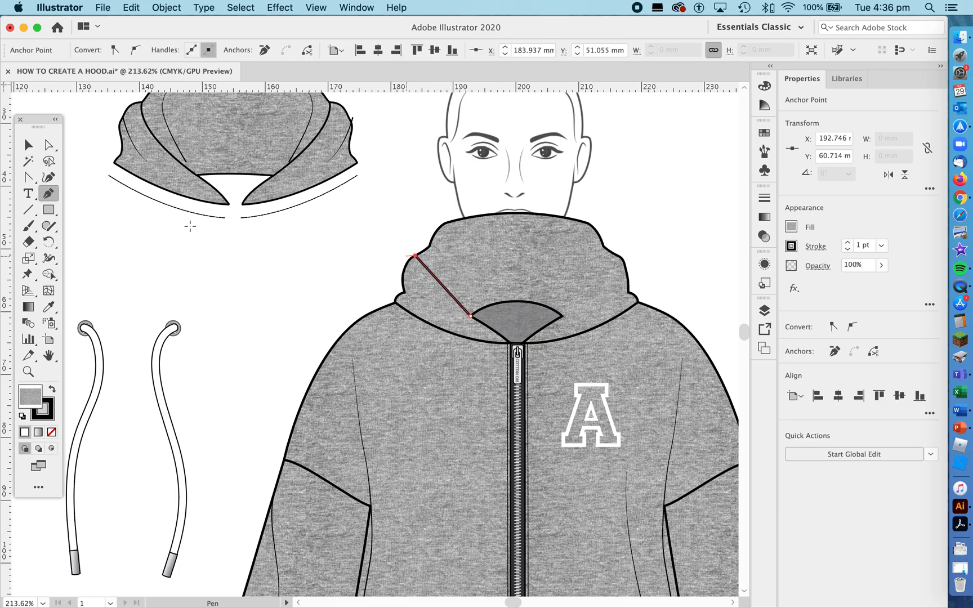
{"action": "key", "text": "shift+c"}
{"action": "left_click_drag", "start_coordinate": [470, 317], "coordinate": [476, 321]}
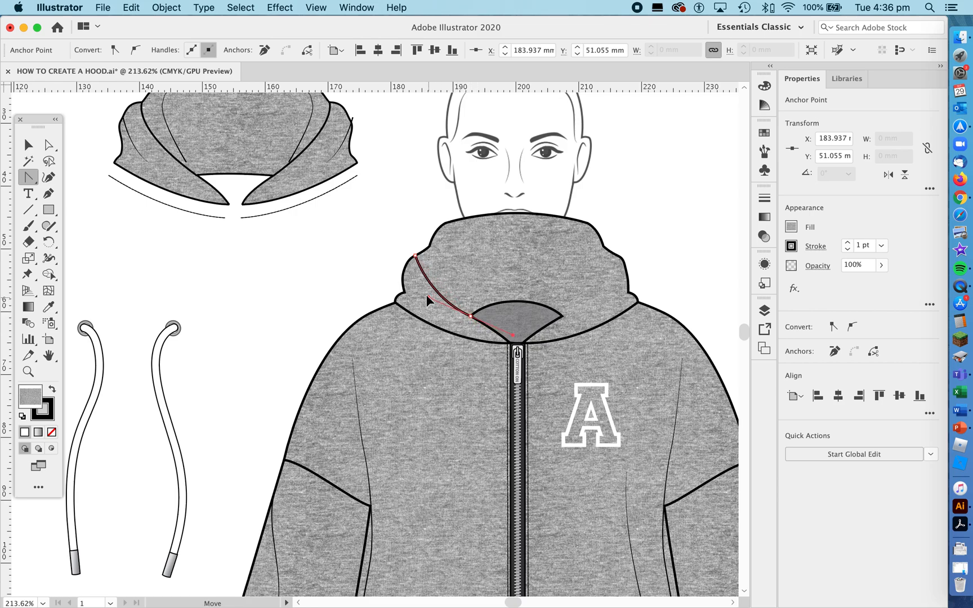
{"action": "left_click_drag", "start_coordinate": [417, 289], "coordinate": [412, 286]}
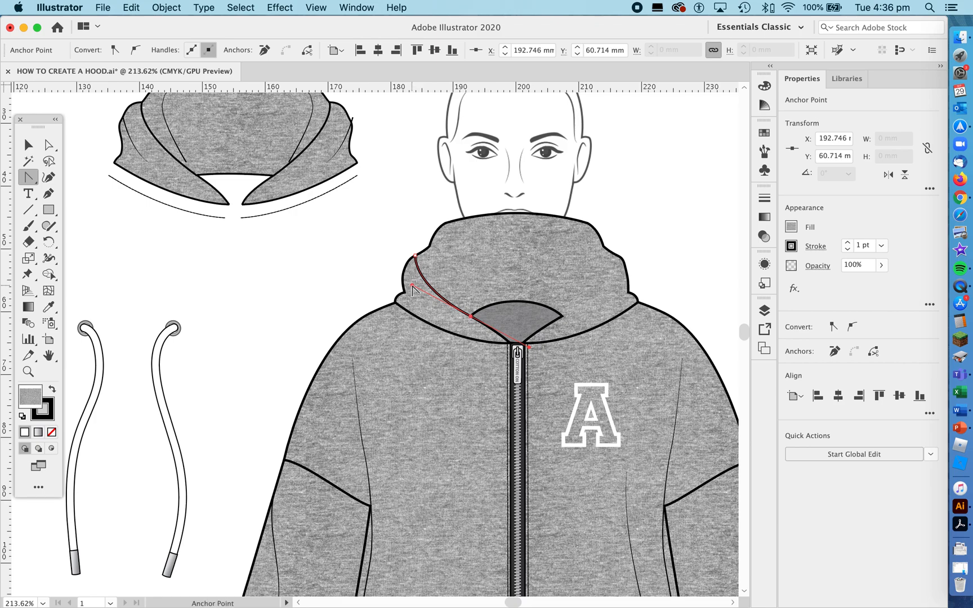
{"action": "left_click", "coordinate": [473, 354]}
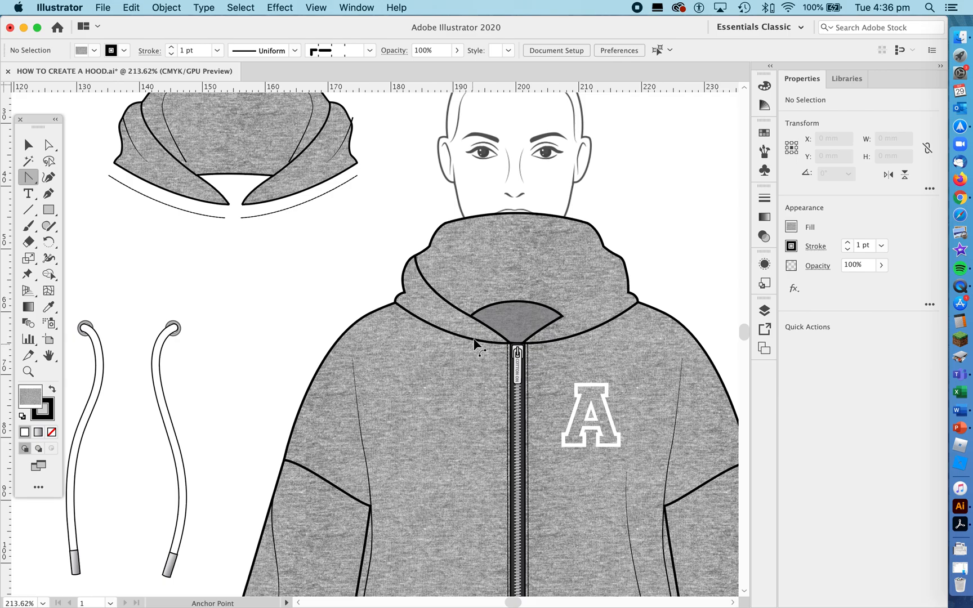
Step: Pull handles from the seam line's upper anchor along the hood outline so its end curves into the edge
{"action": "key", "text": "z"}
{"action": "left_click_drag", "start_coordinate": [412, 249], "coordinate": [670, 286]}
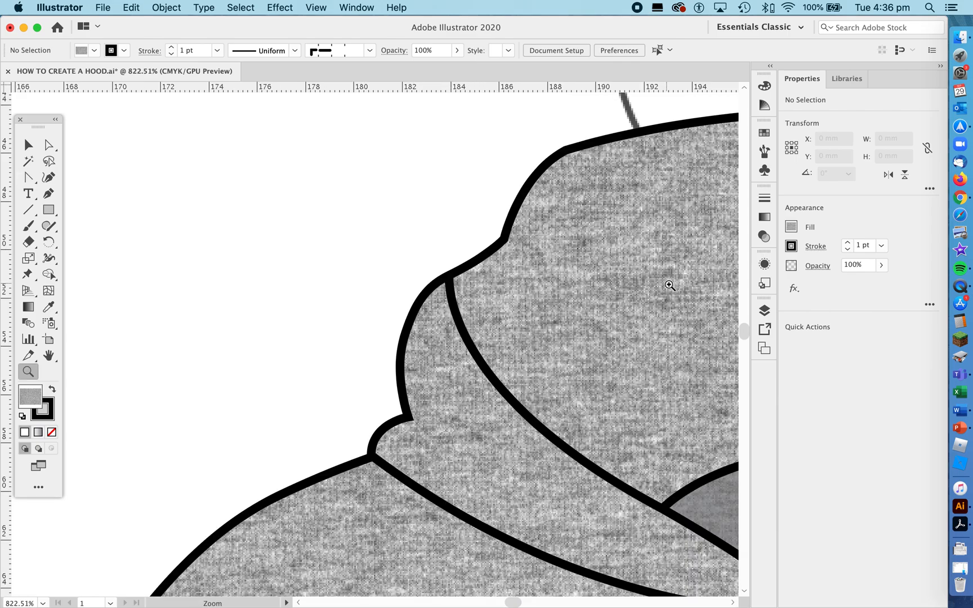
{"action": "key", "text": "a"}
{"action": "left_click", "coordinate": [450, 275]}
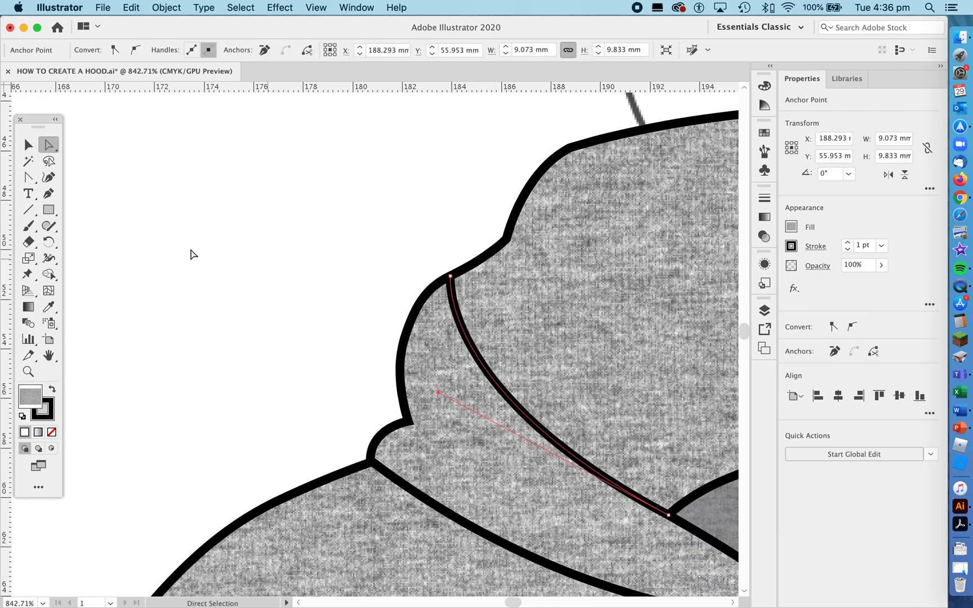
{"action": "key", "text": "z"}
{"action": "left_click_drag", "start_coordinate": [501, 321], "coordinate": [336, 318]}
{"action": "left_click_drag", "start_coordinate": [608, 395], "coordinate": [494, 389]}
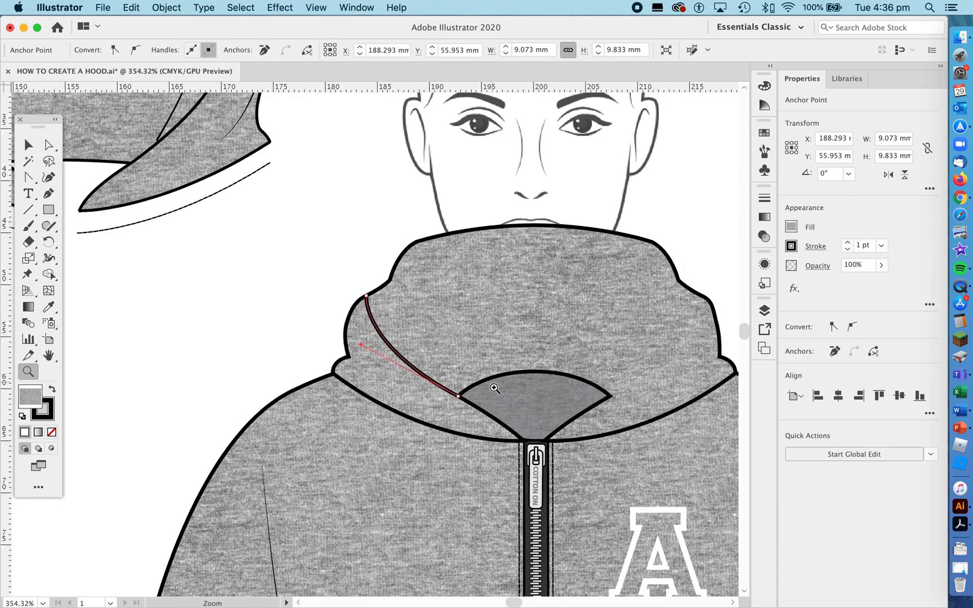
{"action": "left_click_drag", "start_coordinate": [381, 300], "coordinate": [594, 332]}
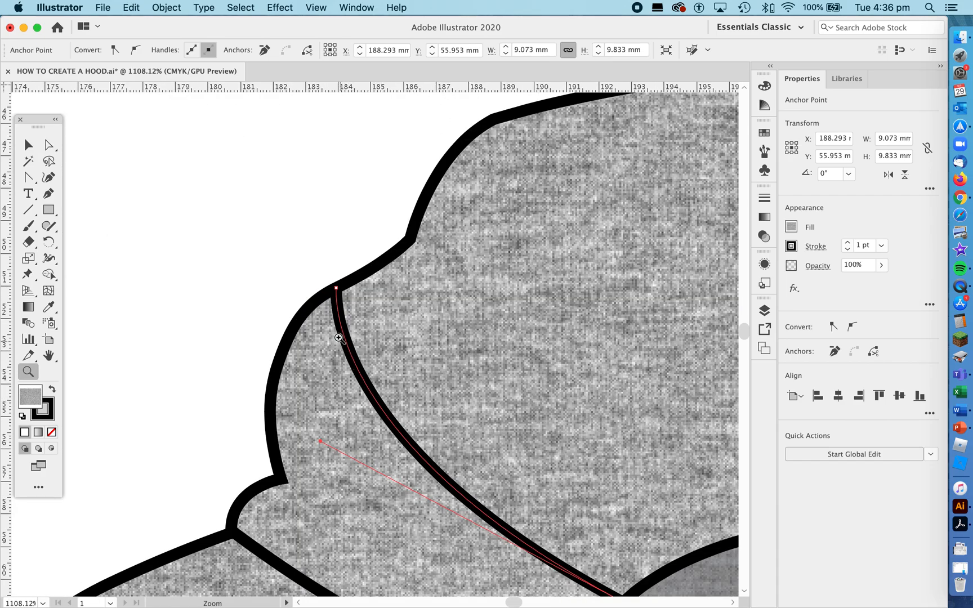
{"action": "key", "text": "shift+c"}
{"action": "left_click_drag", "start_coordinate": [336, 288], "coordinate": [367, 273]}
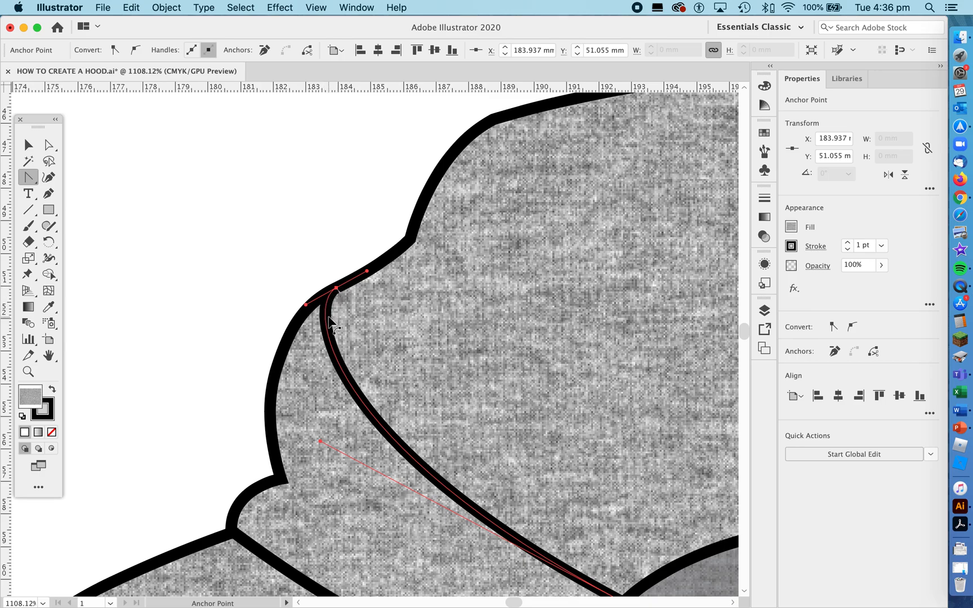
{"action": "key", "text": "space"}
{"action": "left_click_drag", "start_coordinate": [544, 486], "coordinate": [492, 336]}
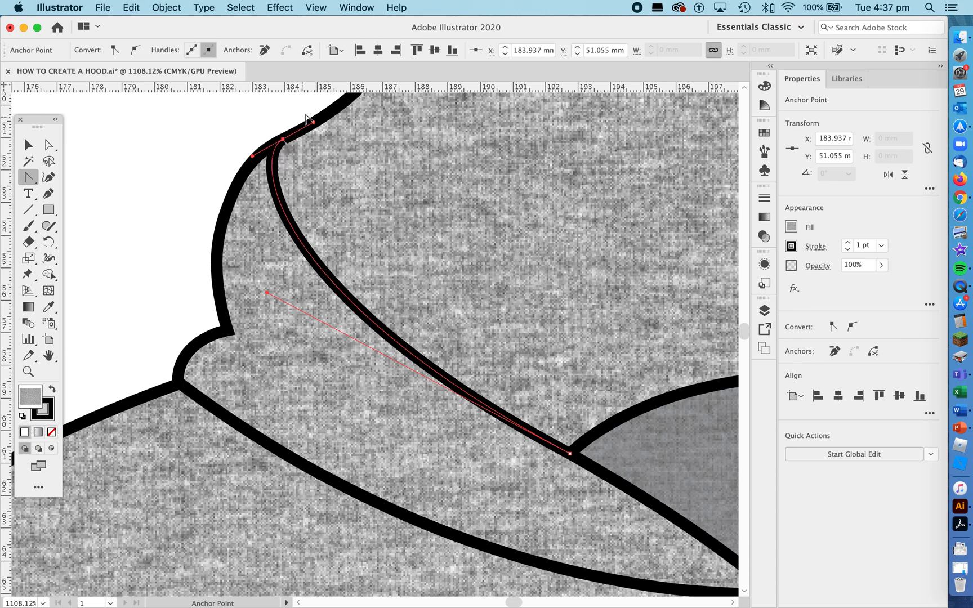
{"action": "key", "text": "z"}
{"action": "left_click_drag", "start_coordinate": [448, 256], "coordinate": [389, 282]}
{"action": "left_click_drag", "start_coordinate": [382, 199], "coordinate": [350, 219]}
{"action": "left_click", "coordinate": [155, 189], "text": "super"}
Step: Remove the fill from the left seam line and deselect it
{"action": "left_click_drag", "start_coordinate": [565, 305], "coordinate": [360, 403]}
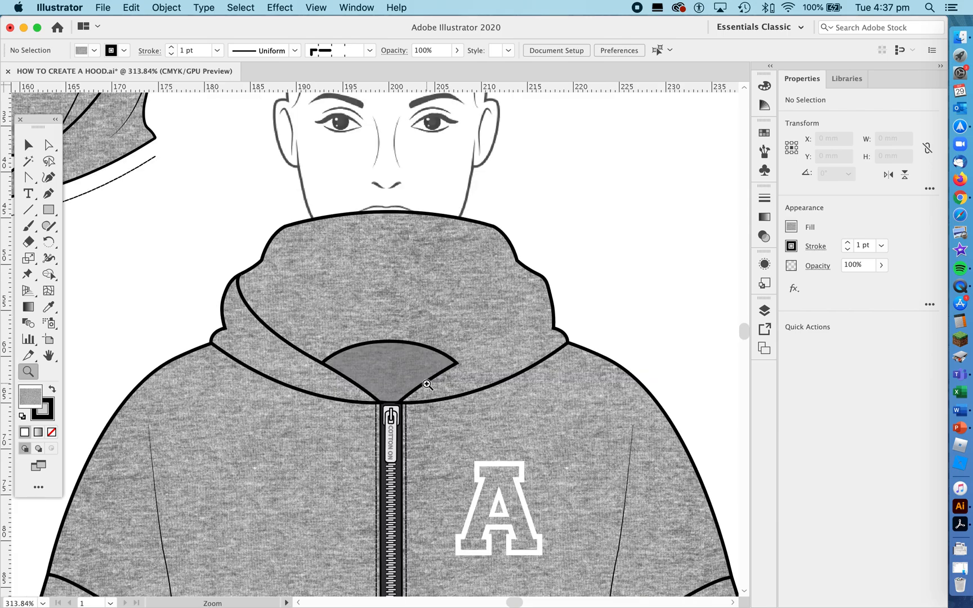
{"action": "left_click", "coordinate": [269, 328]}
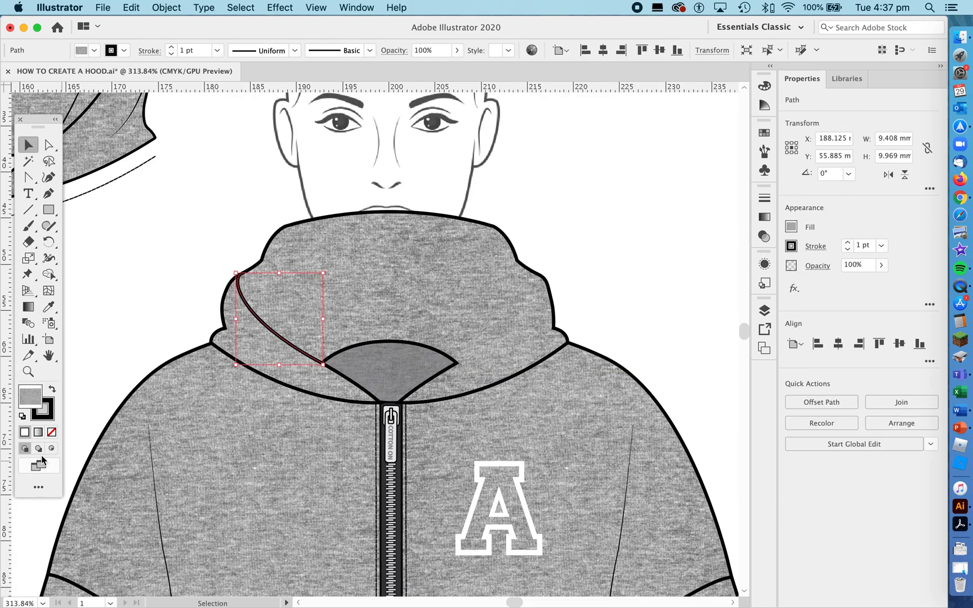
{"action": "left_click", "coordinate": [52, 432]}
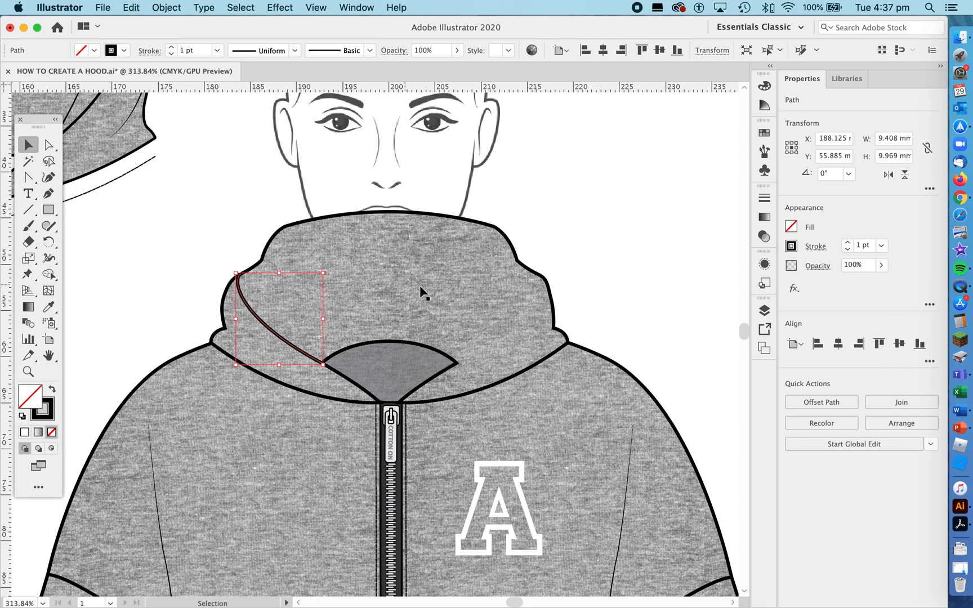
{"action": "left_click", "coordinate": [588, 254]}
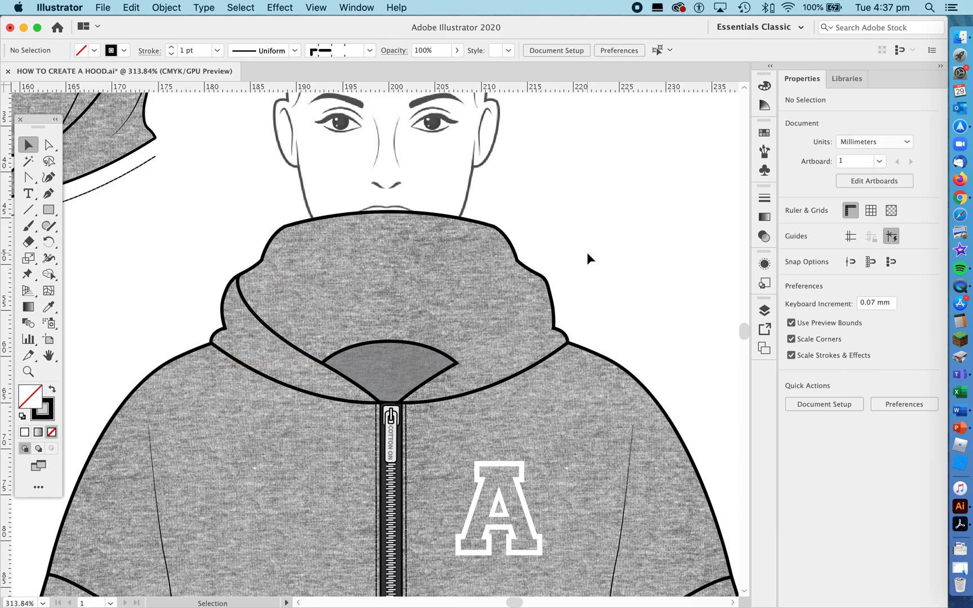
Step: Reflect a copy of the left seam line vertically and place it on the hood's right side, meeting the opening's right corner
{"action": "left_click", "coordinate": [285, 340]}
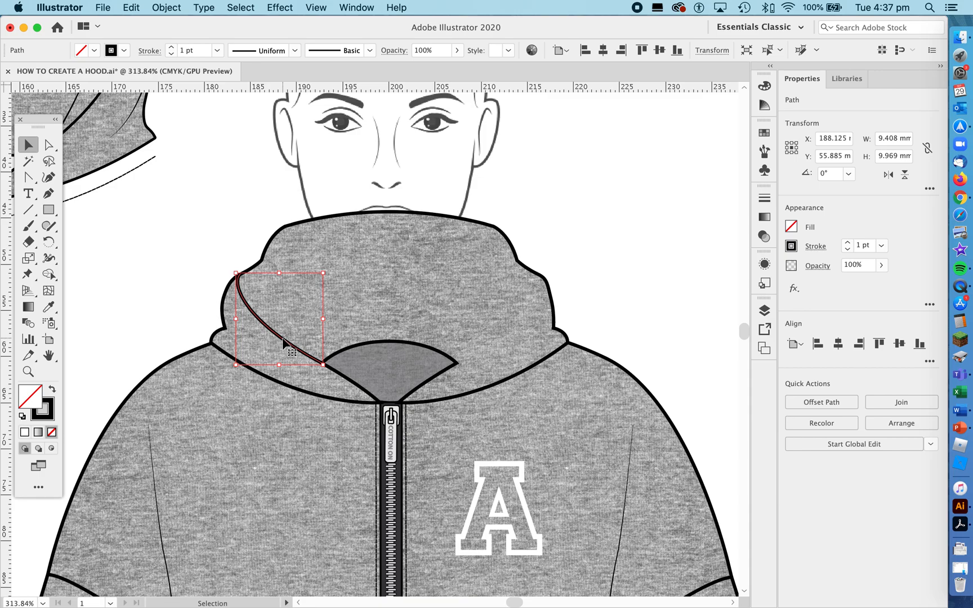
{"action": "right_click", "coordinate": [283, 339]}
{"action": "mouse_move", "coordinate": [320, 530]}
{"action": "left_click", "coordinate": [443, 532]}
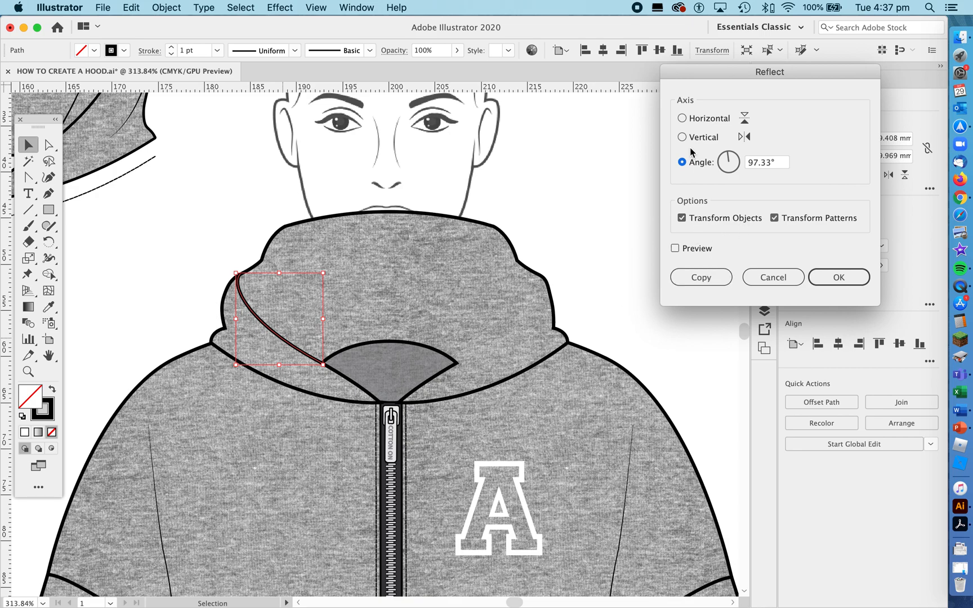
{"action": "left_click", "coordinate": [682, 137]}
{"action": "left_click", "coordinate": [701, 277]}
{"action": "left_click_drag", "start_coordinate": [305, 332], "coordinate": [512, 332]}
{"action": "left_click", "coordinate": [512, 332]}
{"action": "left_click", "coordinate": [588, 306]}
Step: Draw a three-point open path inside the hood's upper right, from about X 205.3, Y 47.6 mm down to the right seam line
{"action": "key", "text": "z"}
{"action": "left_click_drag", "start_coordinate": [469, 302], "coordinate": [363, 339]}
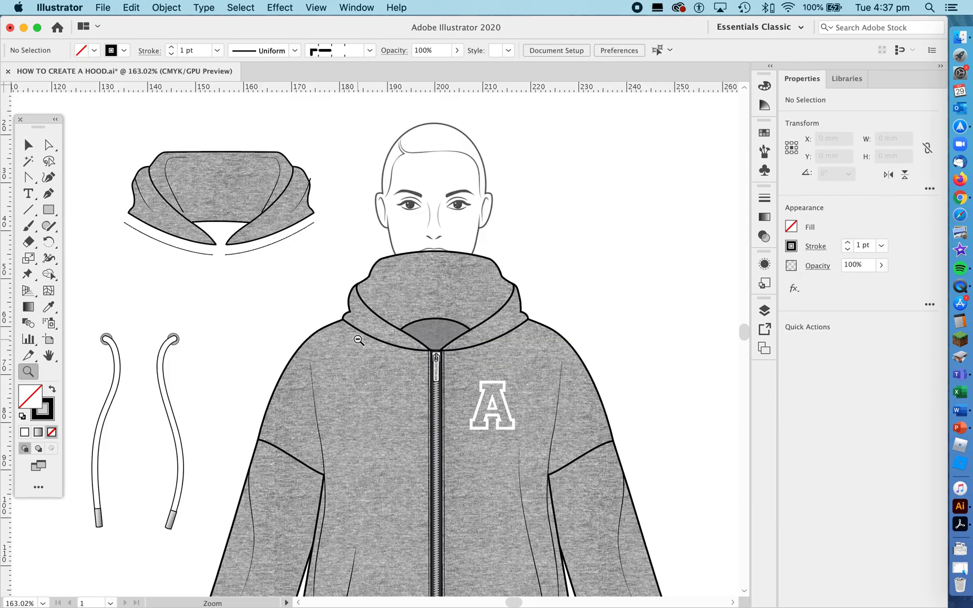
{"action": "left_click_drag", "start_coordinate": [546, 295], "coordinate": [638, 289]}
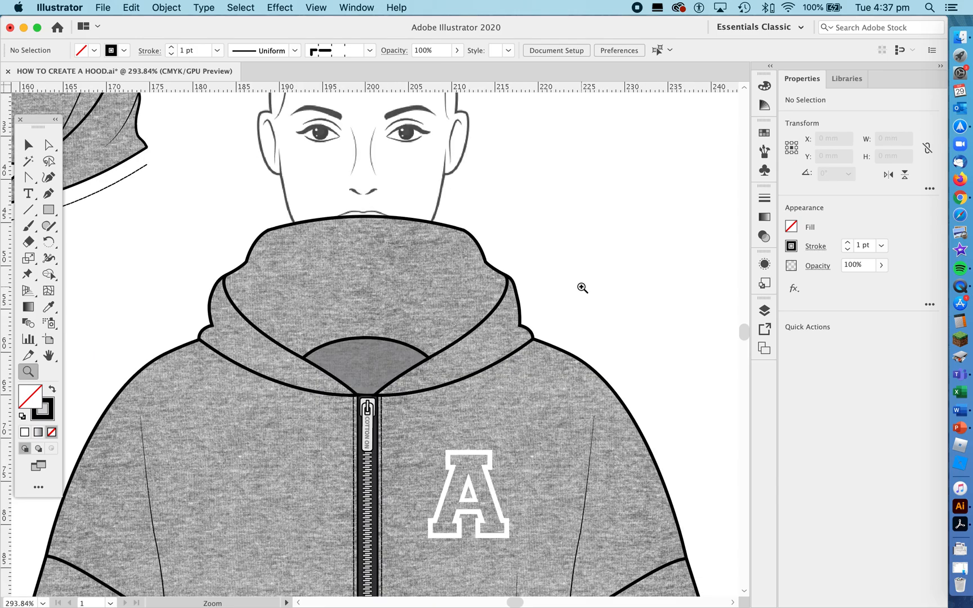
{"action": "key", "text": "p"}
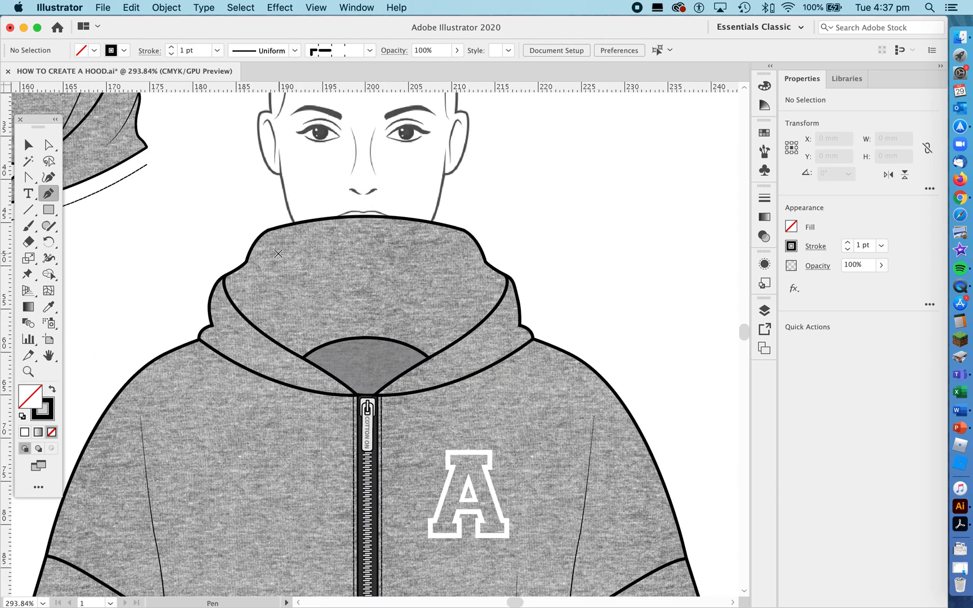
{"action": "scroll", "coordinate": [276, 262], "scroll_direction": "up", "scroll_amount": 3}
{"action": "scroll", "coordinate": [276, 262], "scroll_direction": "left", "scroll_amount": 4}
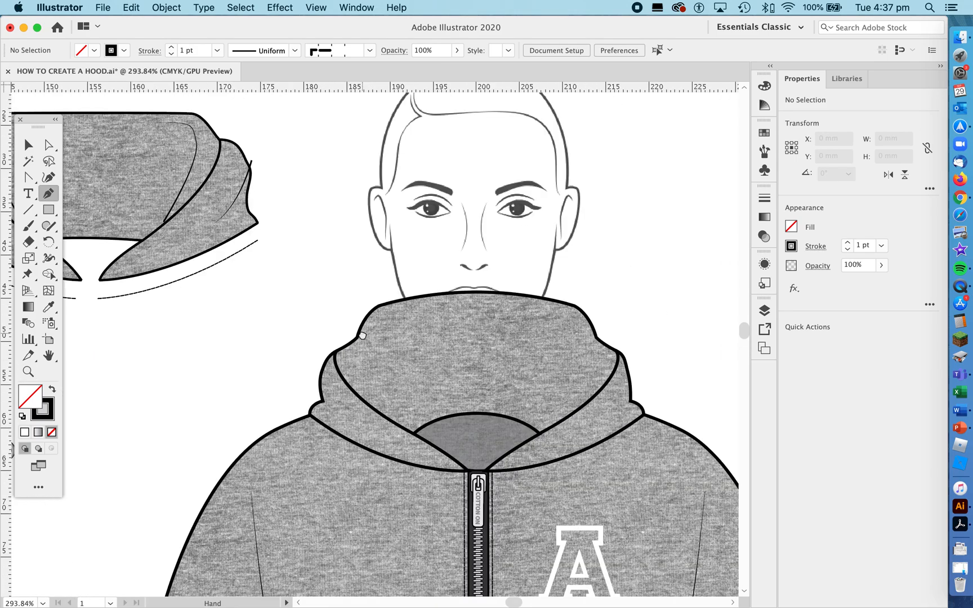
{"action": "left_click", "coordinate": [523, 320]}
{"action": "left_click", "coordinate": [576, 333]}
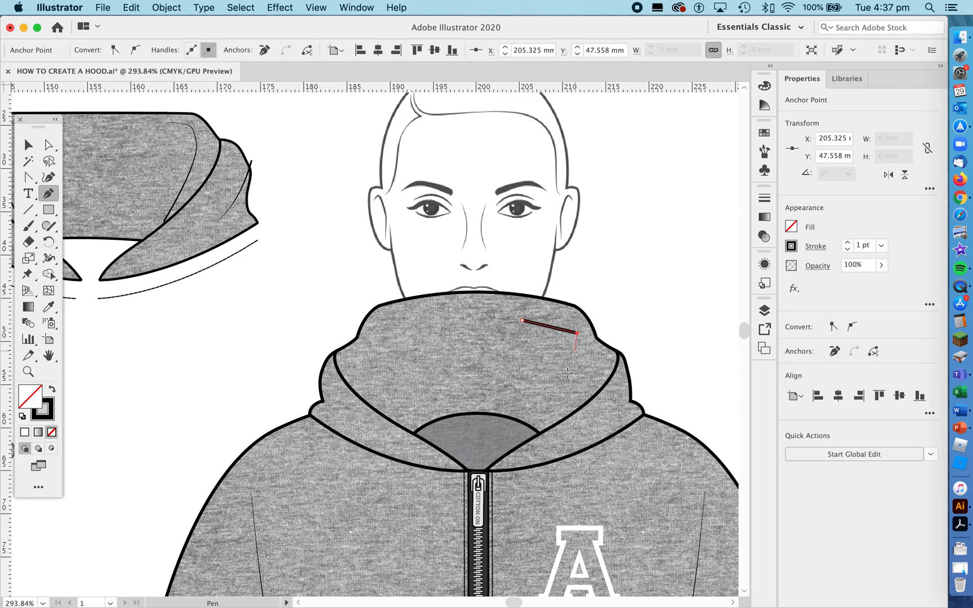
{"action": "left_click", "coordinate": [552, 427]}
Step: Set the new path's stroke to 0.5 pt and round its corner anchor with curve handles
{"action": "key", "text": "a"}
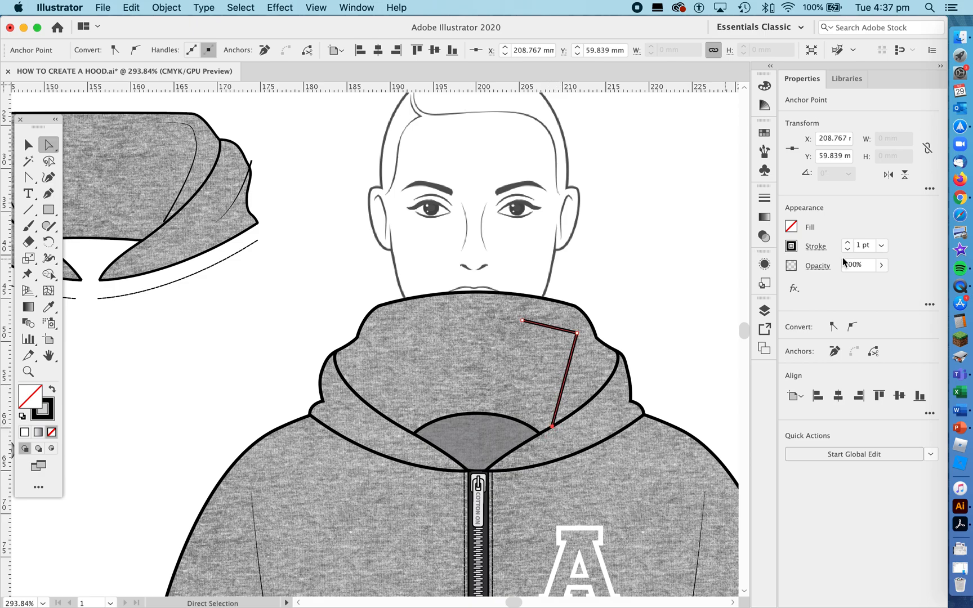
{"action": "left_click", "coordinate": [848, 248]}
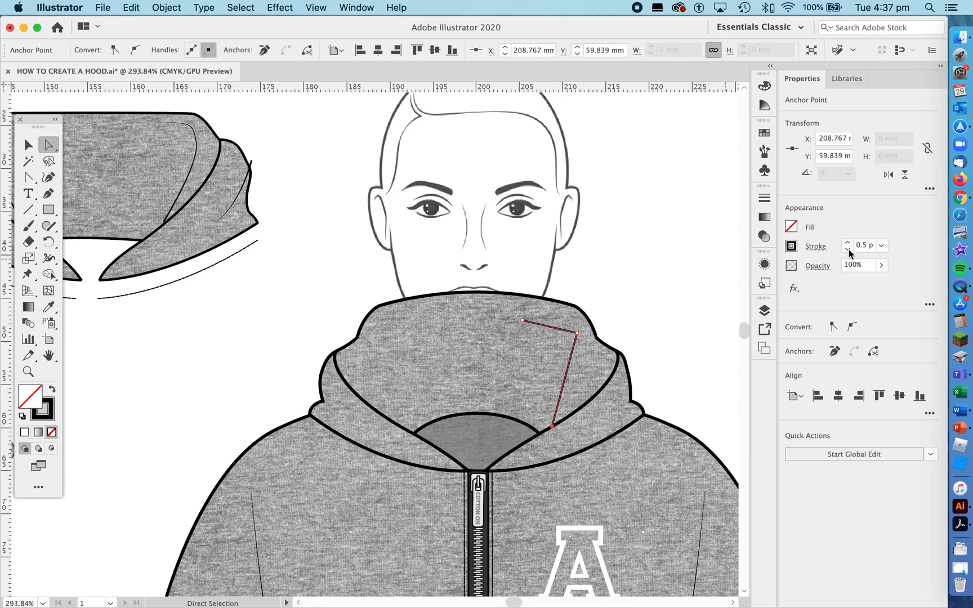
{"action": "left_click", "coordinate": [26, 179]}
{"action": "left_click_drag", "start_coordinate": [577, 334], "coordinate": [591, 349]}
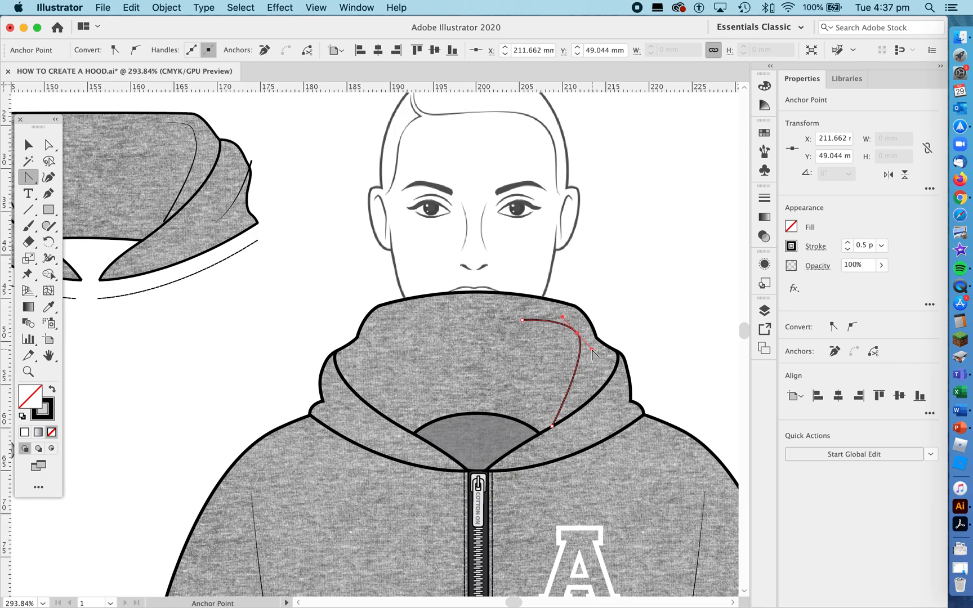
Step: Apply the triangular tapered width profile to the crease line, flipped so its upper end is thin, and deselect it
{"action": "left_click", "coordinate": [21, 176]}
{"action": "left_click", "coordinate": [815, 246]}
{"action": "left_click", "coordinate": [746, 458]}
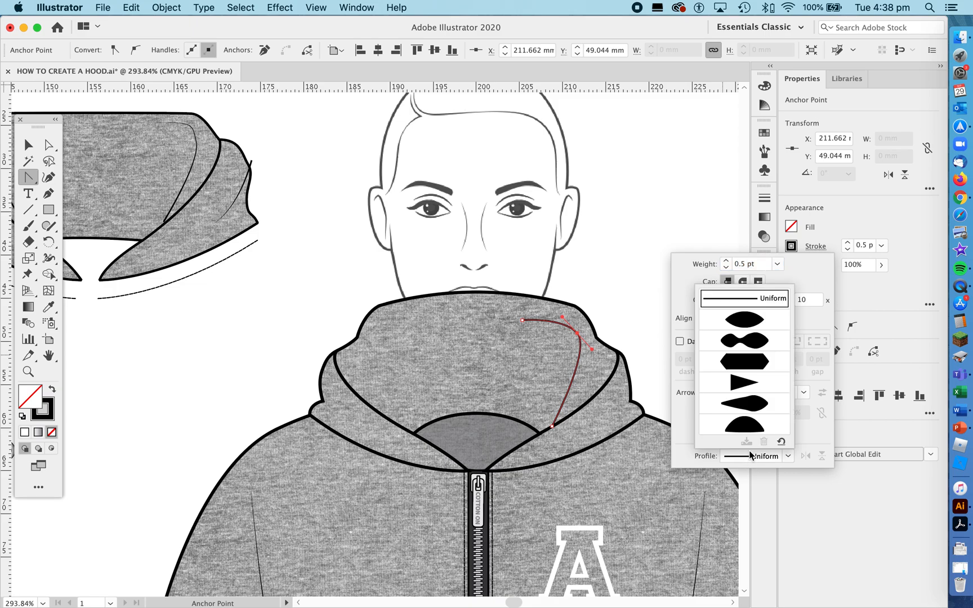
{"action": "left_click", "coordinate": [750, 408]}
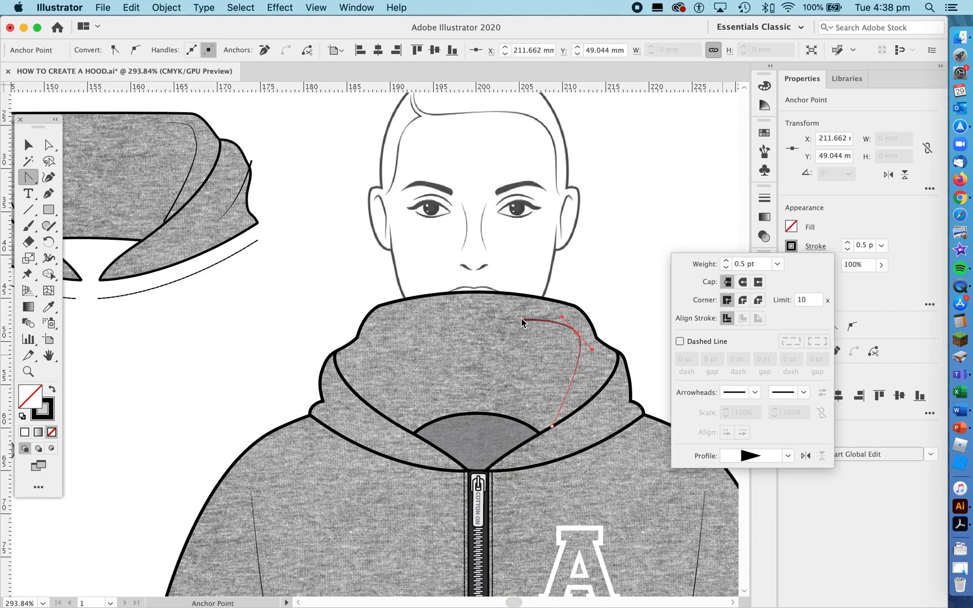
{"action": "left_click", "coordinate": [805, 456]}
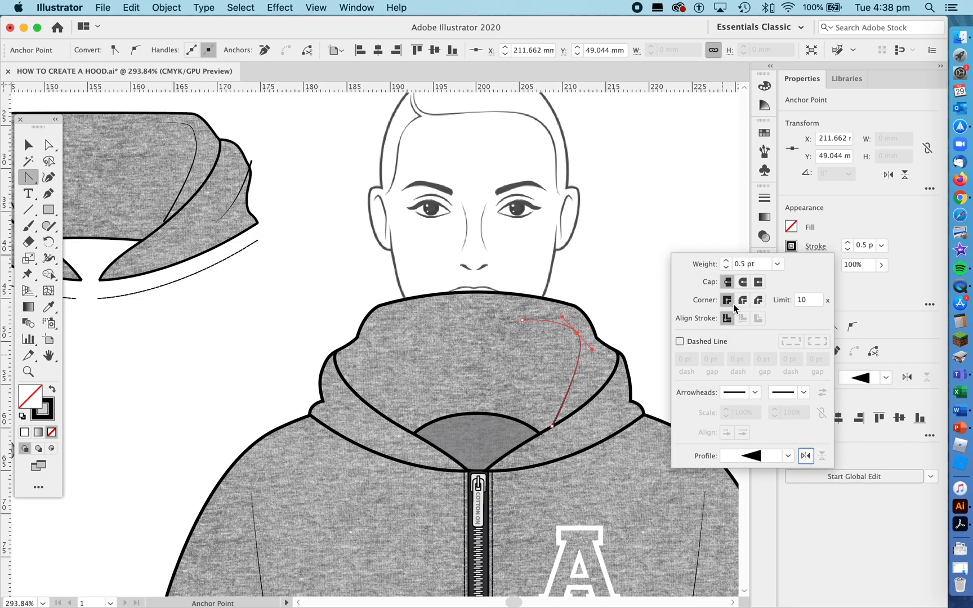
{"action": "left_click", "coordinate": [875, 293]}
{"action": "key", "text": "a"}
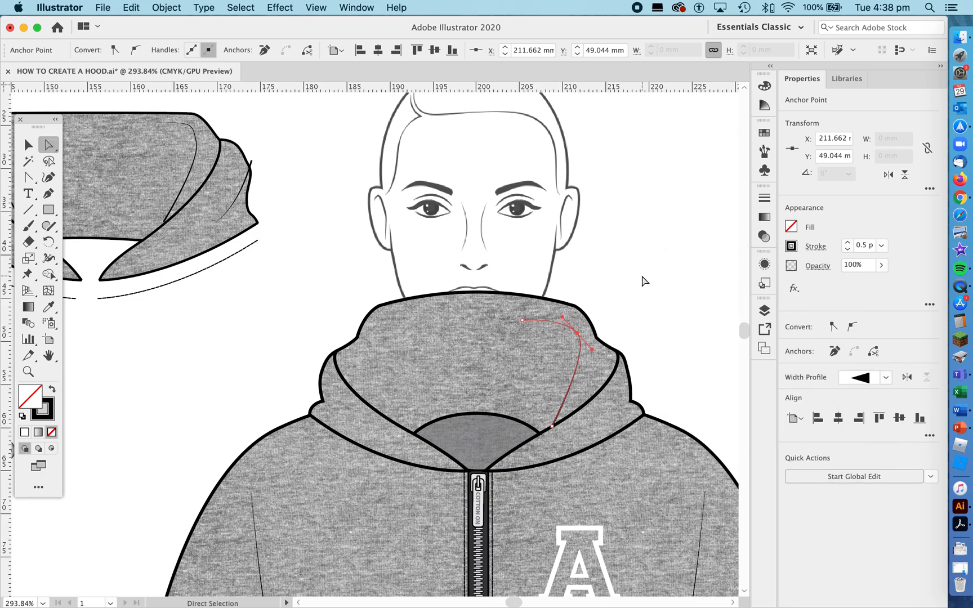
{"action": "left_click", "coordinate": [644, 281]}
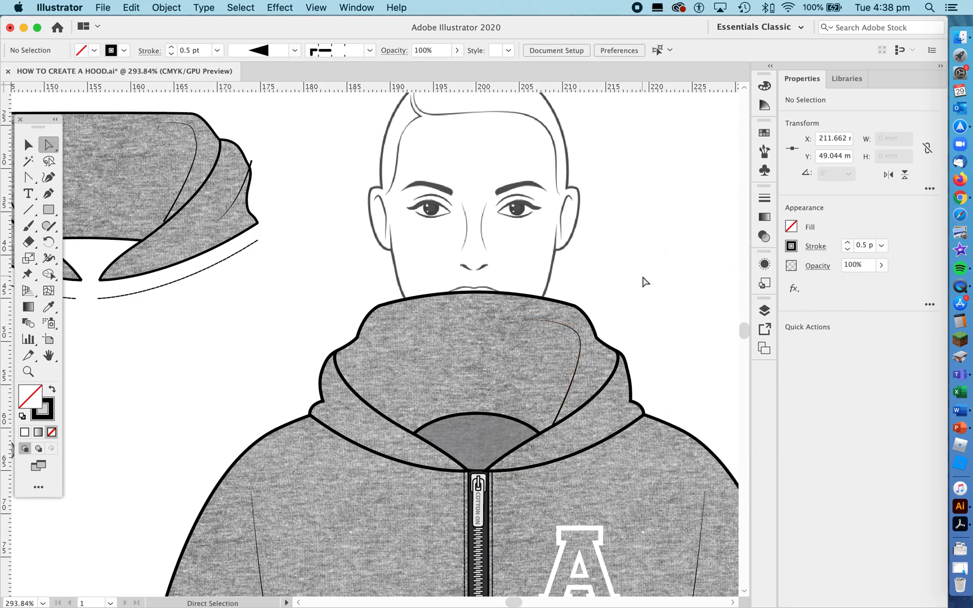
Step: Move the crease line's middle anchor to about X 212.05, Y 49.67 mm, and add another anchor just below it, shifted slightly outward
{"action": "left_click", "coordinate": [580, 337]}
{"action": "left_click_drag", "start_coordinate": [580, 337], "coordinate": [581, 338]}
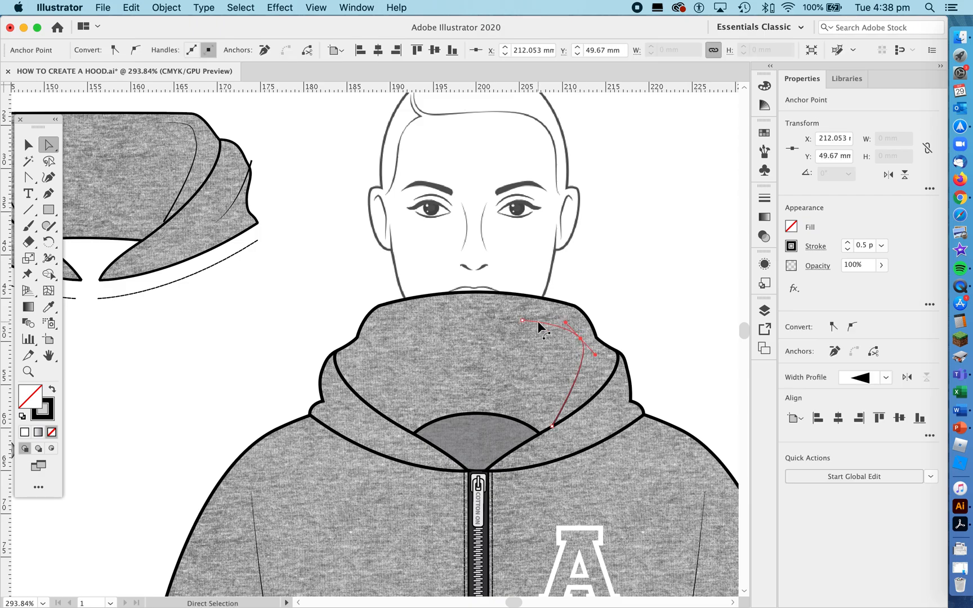
{"action": "key", "text": "plus"}
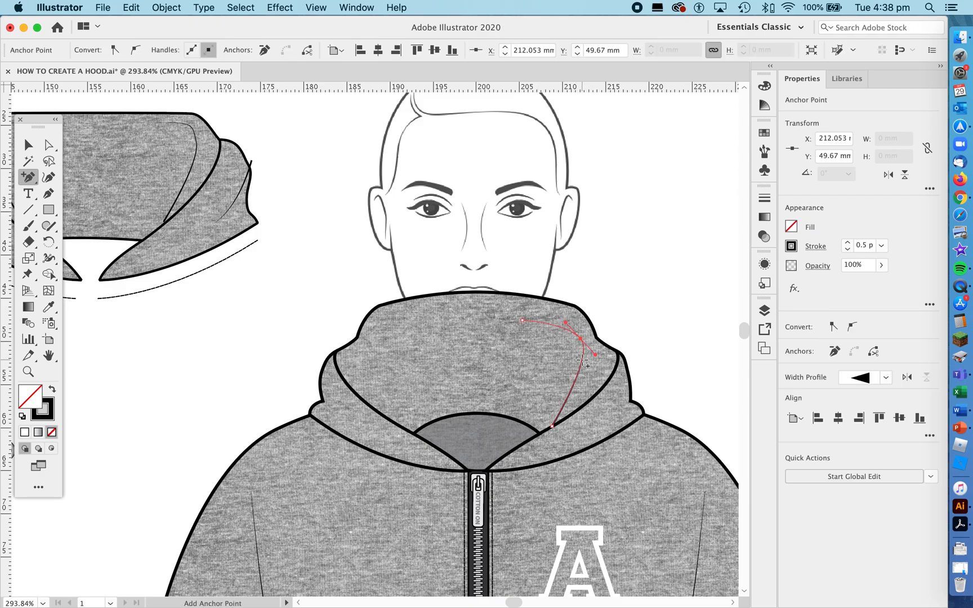
{"action": "left_click", "coordinate": [582, 359]}
{"action": "key", "text": "a"}
{"action": "left_click_drag", "start_coordinate": [583, 359], "coordinate": [585, 365]}
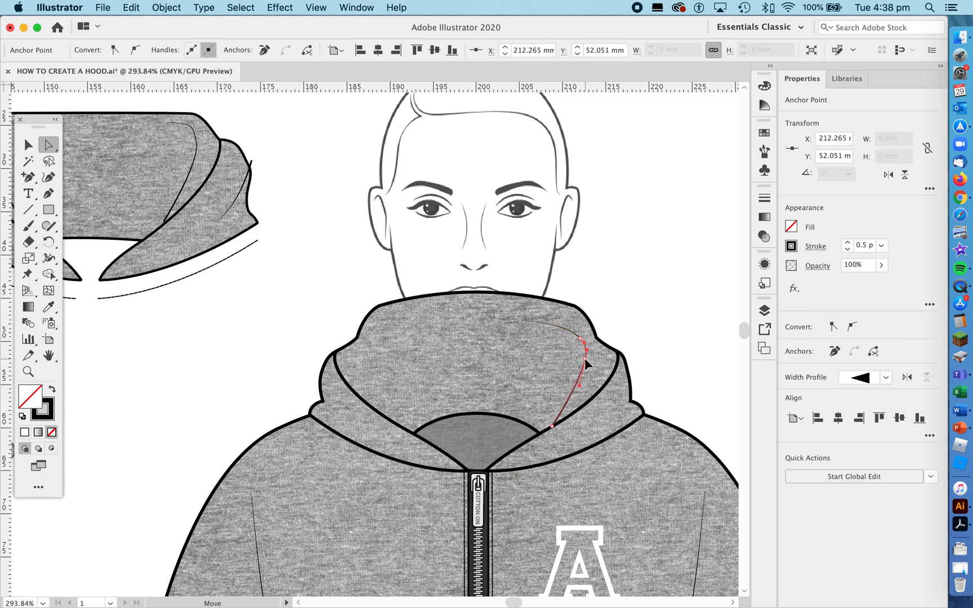
{"action": "left_click", "coordinate": [647, 321]}
{"action": "key", "text": "b"}
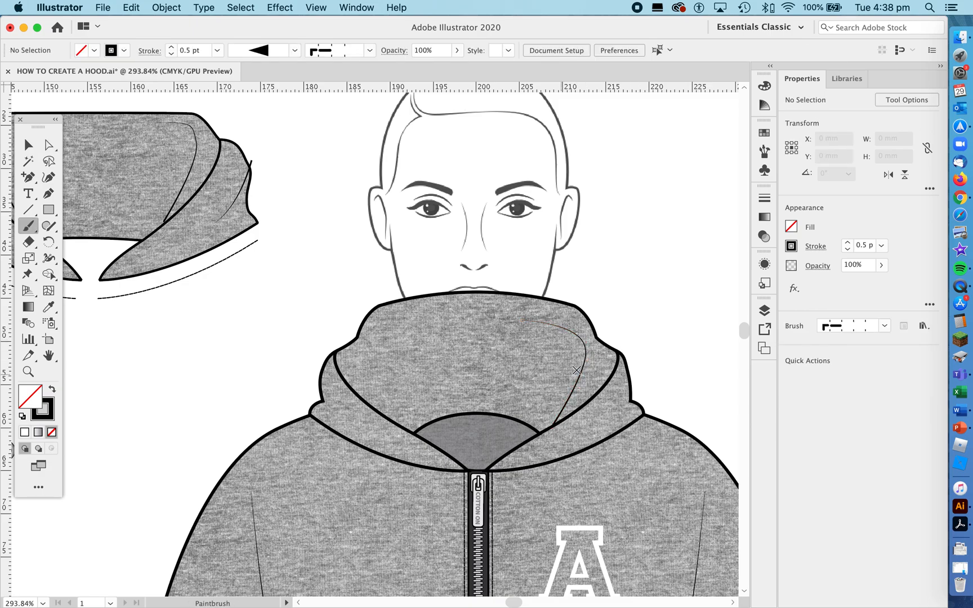
Step: Reflect a copy of the hood's upper right crease line across the vertical axis, place it symmetrically on the left side, and deselect it
{"action": "key", "text": "v"}
{"action": "left_click", "coordinate": [590, 356]}
{"action": "left_click", "coordinate": [584, 356]}
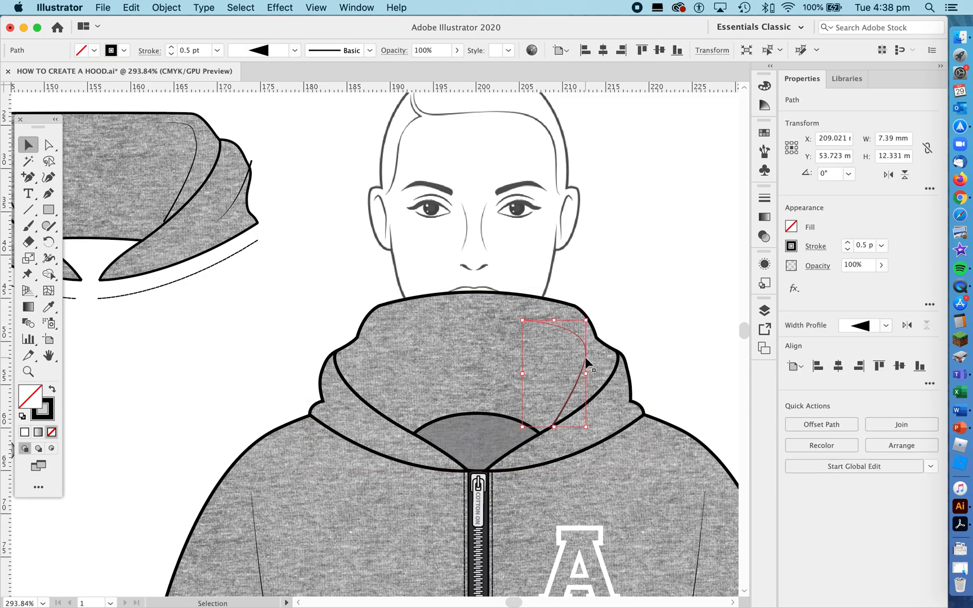
{"action": "right_click", "coordinate": [586, 358]}
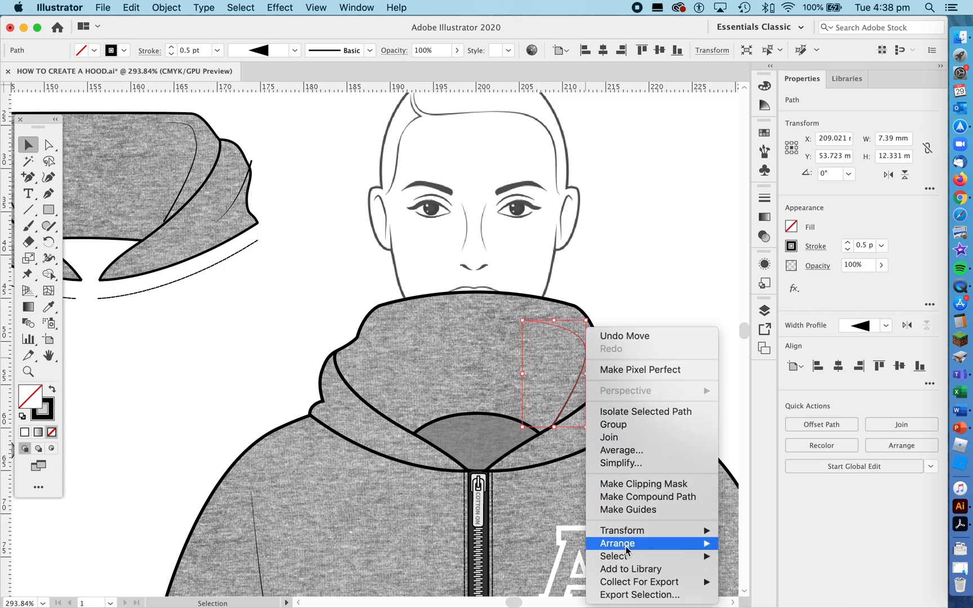
{"action": "mouse_move", "coordinate": [632, 532]}
{"action": "left_click", "coordinate": [749, 528]}
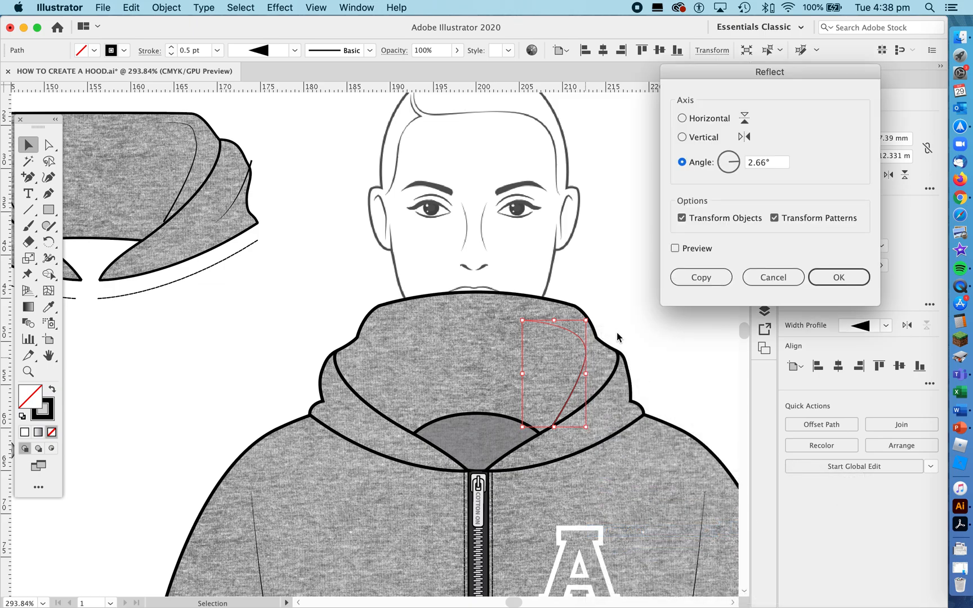
{"action": "left_click", "coordinate": [690, 137]}
{"action": "left_click", "coordinate": [701, 277]}
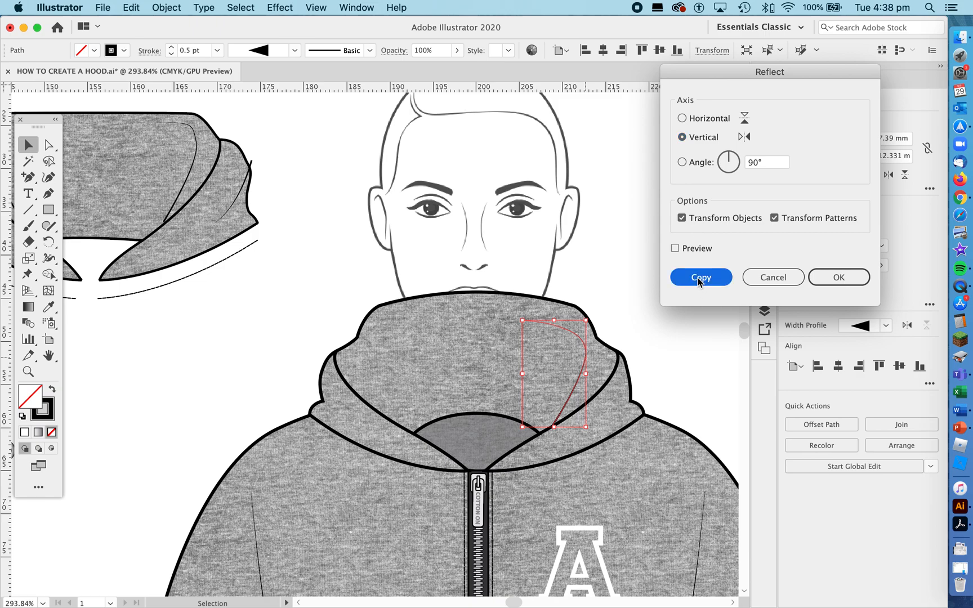
{"action": "left_click_drag", "start_coordinate": [537, 392], "coordinate": [381, 388]}
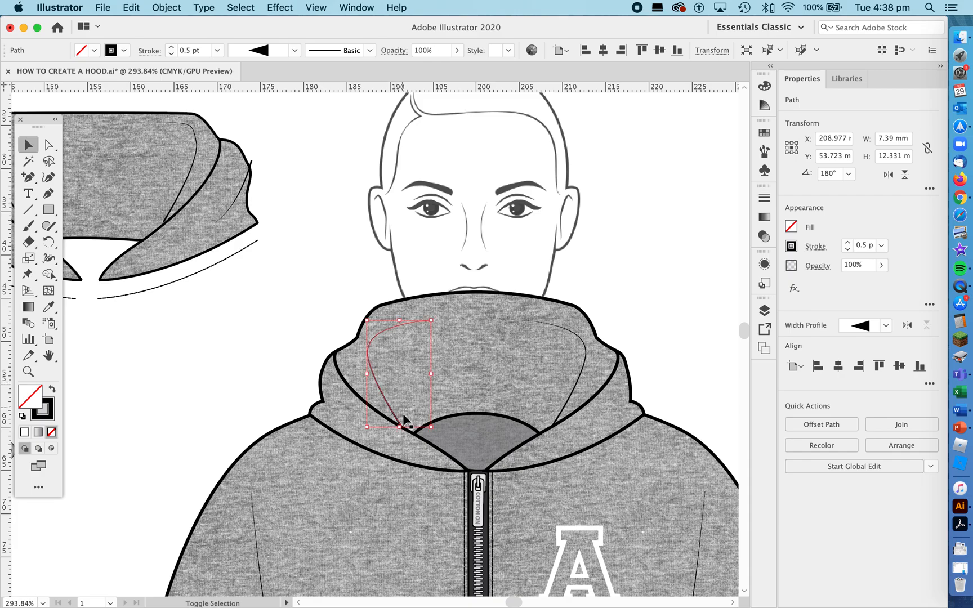
{"action": "left_click", "coordinate": [664, 314]}
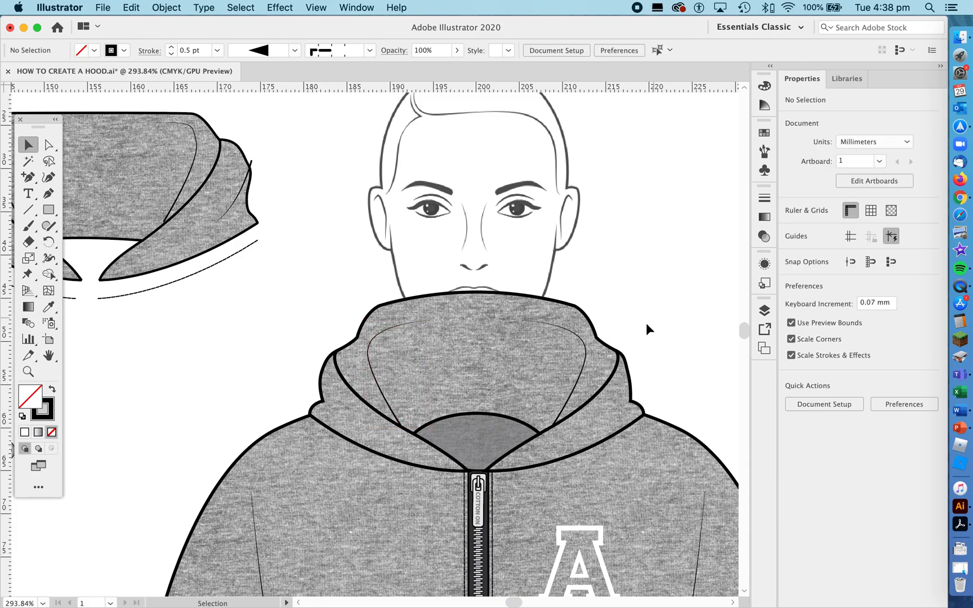
Step: Draw a two-point crease on the hood's lower left, from about X 182.24, Y 56.92 to X 189.92, Y 61.87 mm, and curve its lower end
{"action": "scroll", "coordinate": [646, 322], "scroll_direction": "down", "scroll_amount": 5}
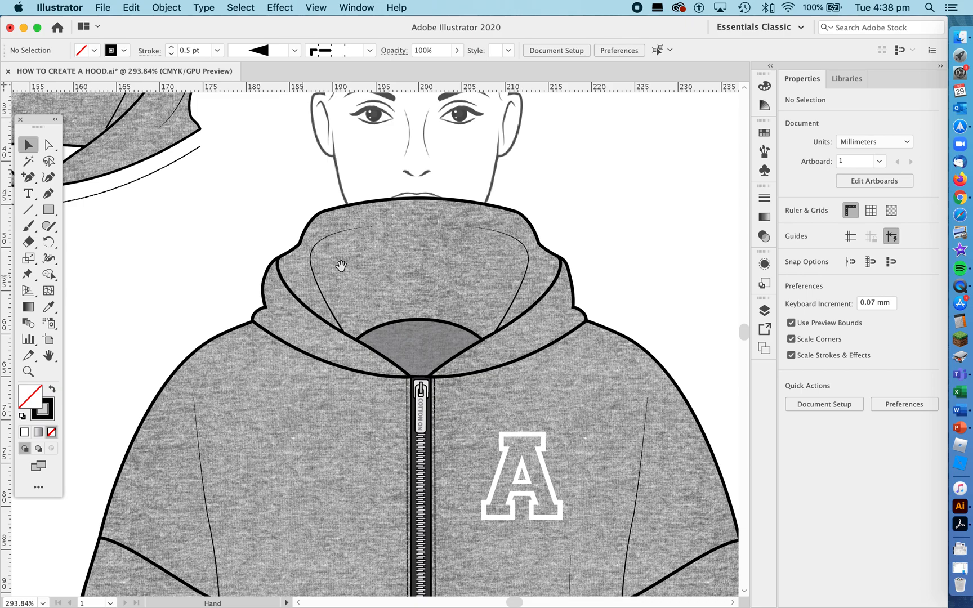
{"action": "left_click_drag", "start_coordinate": [382, 224], "coordinate": [440, 228]}
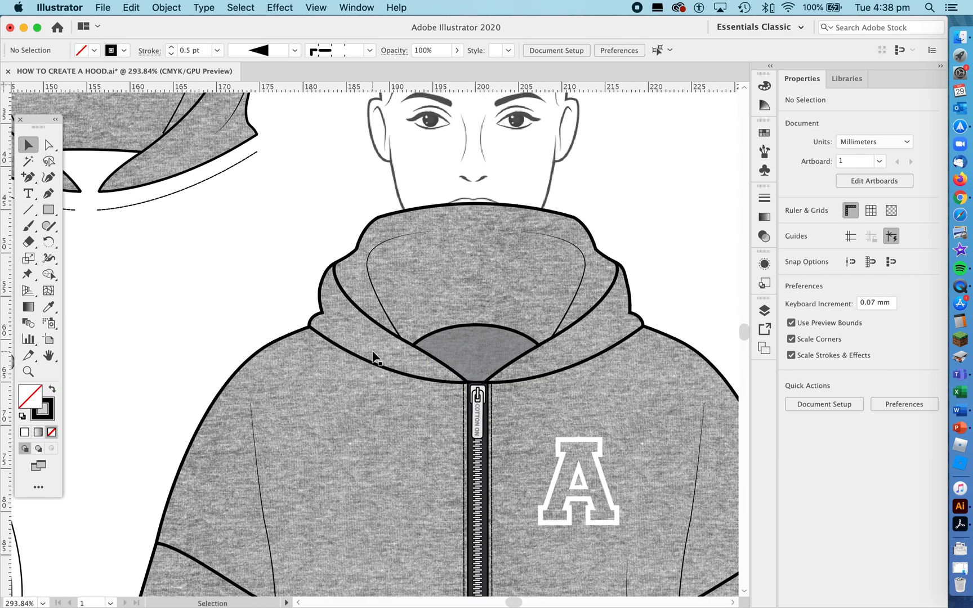
{"action": "key", "text": "p"}
{"action": "left_click", "coordinate": [322, 311]}
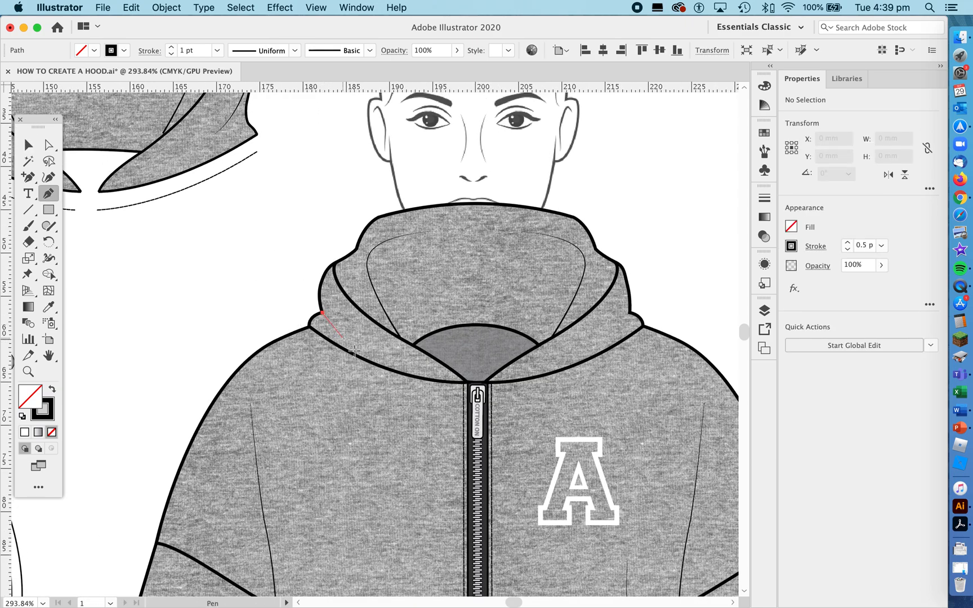
{"action": "left_click", "coordinate": [388, 354]}
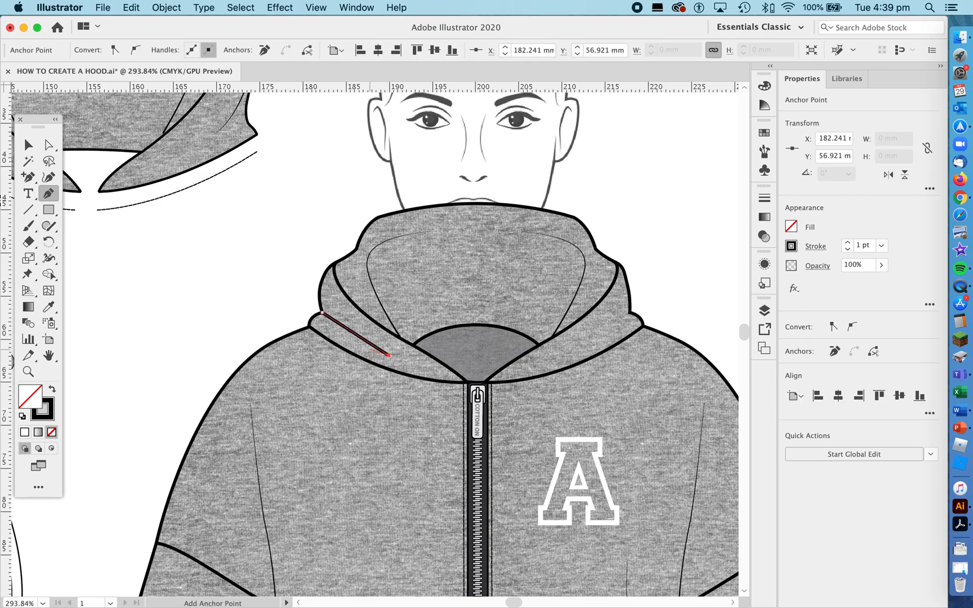
{"action": "left_click", "coordinate": [29, 177]}
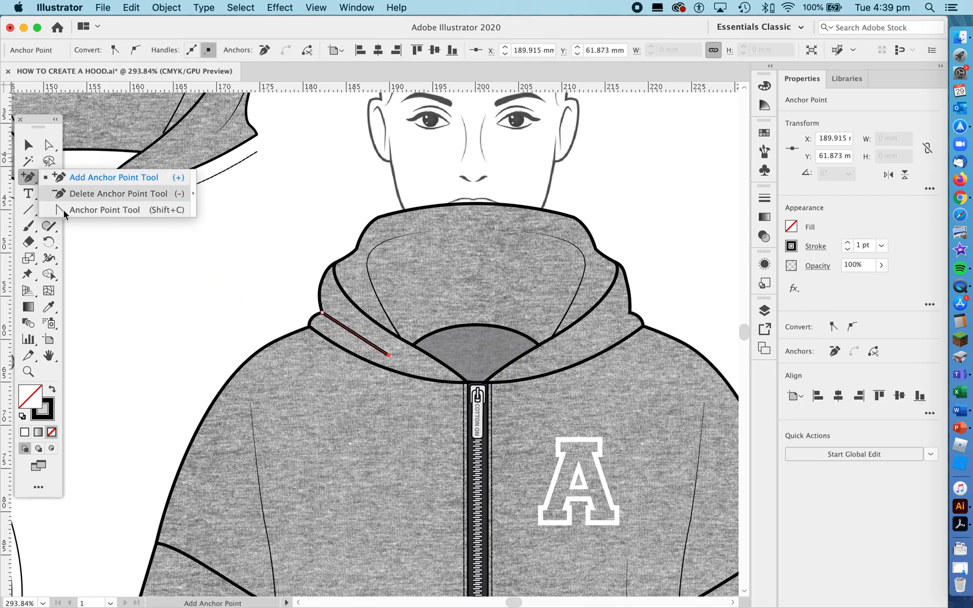
{"action": "left_click", "coordinate": [102, 210]}
{"action": "left_click_drag", "start_coordinate": [388, 355], "coordinate": [439, 376]}
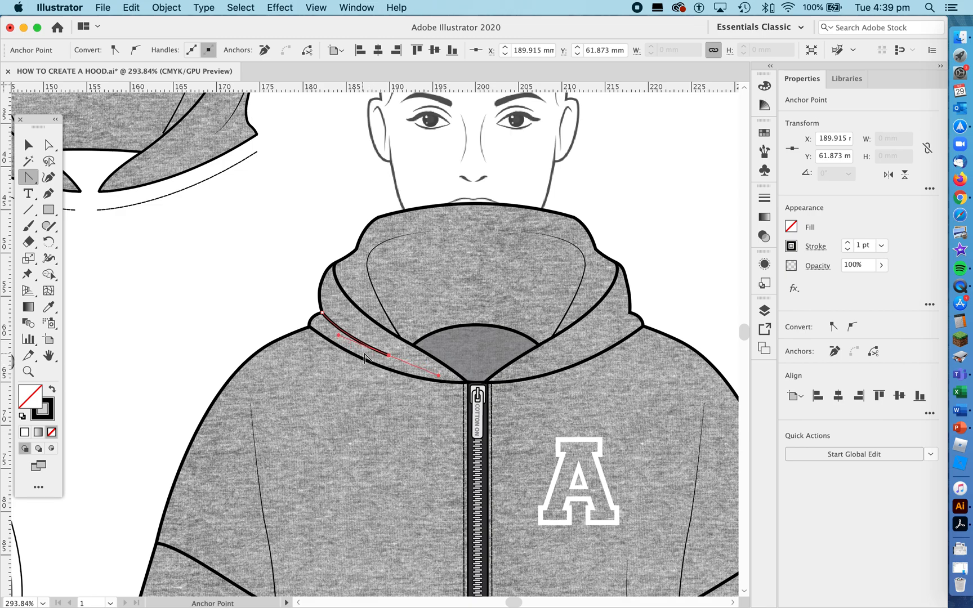
Step: Set the lower left crease's stroke to 0.5 pt with the triangular tapered width profile, thin at its lower end, and deselect it
{"action": "left_click", "coordinate": [847, 249]}
{"action": "left_click", "coordinate": [847, 249]}
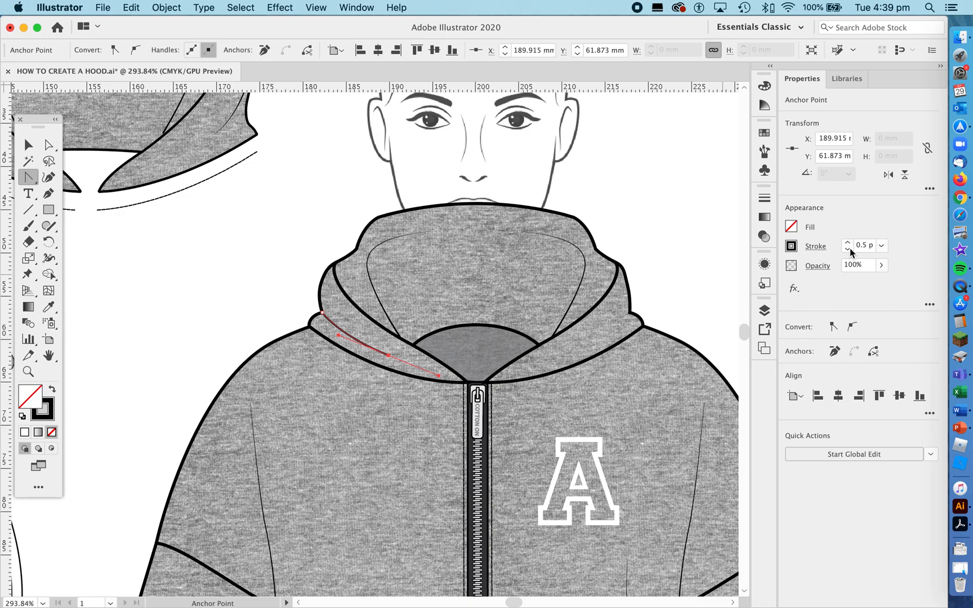
{"action": "left_click", "coordinate": [811, 251]}
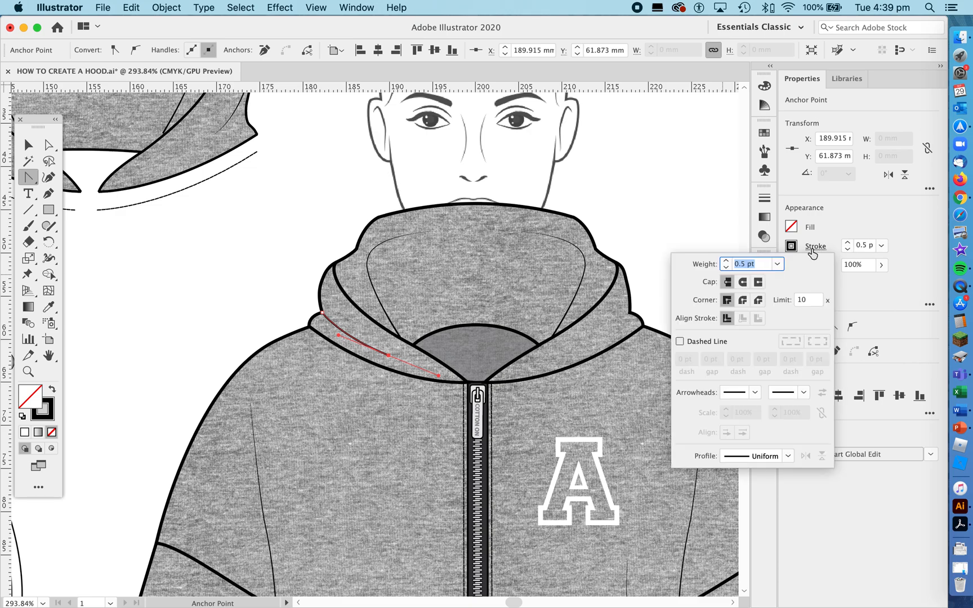
{"action": "left_click", "coordinate": [753, 456]}
{"action": "left_click", "coordinate": [737, 388]}
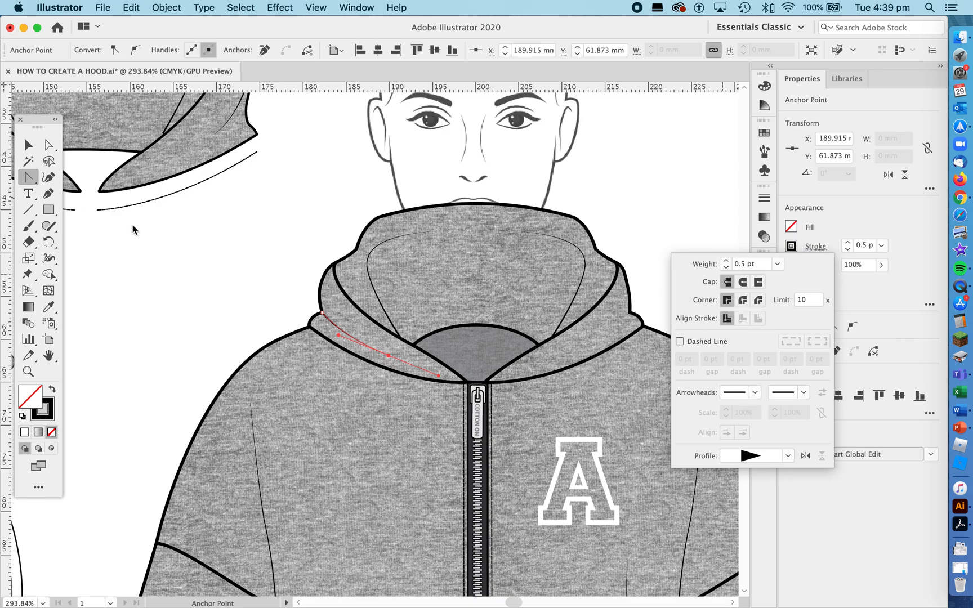
{"action": "left_click", "coordinate": [28, 147]}
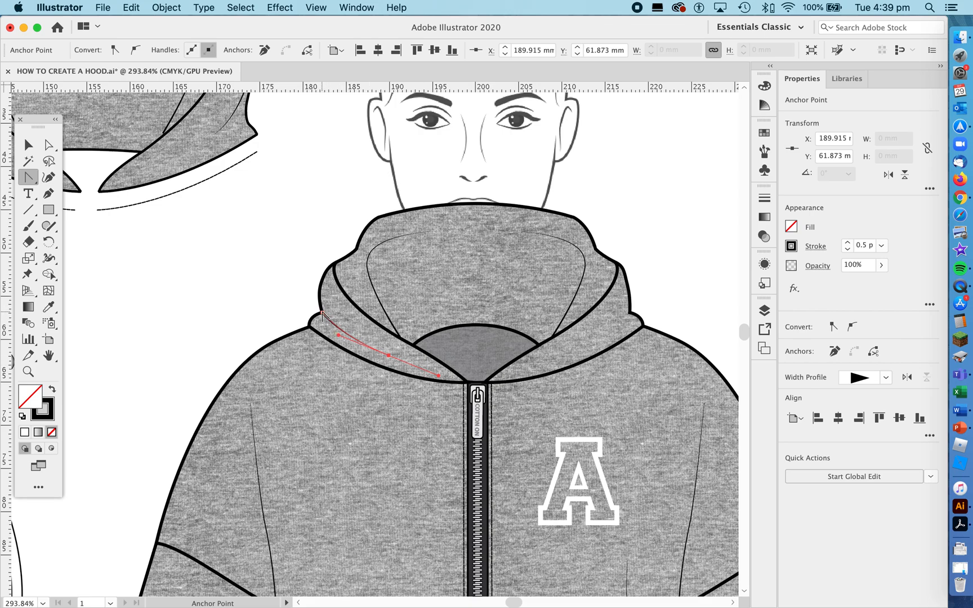
{"action": "key", "text": "super+shift+a"}
{"action": "key", "text": "a"}
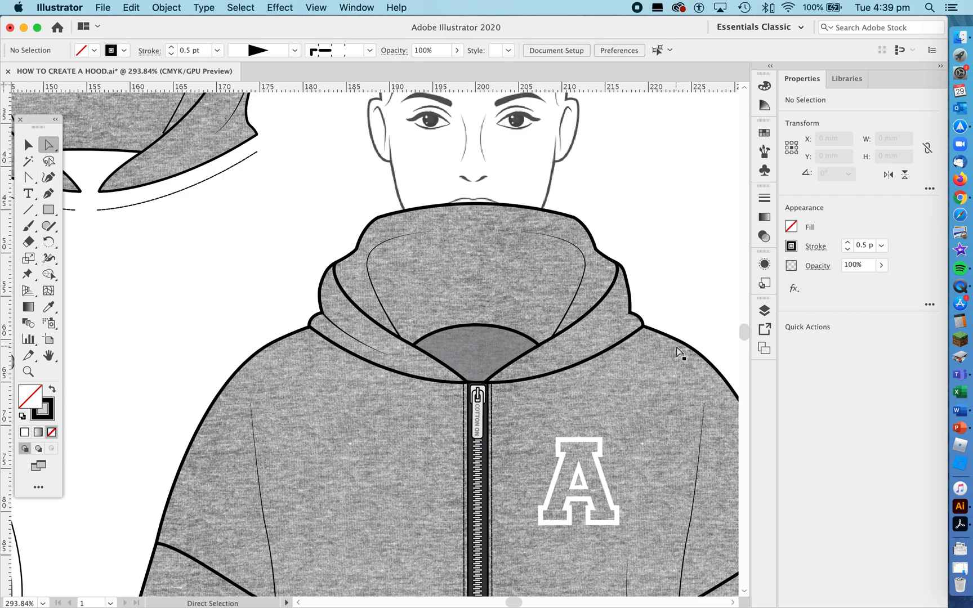
Step: Reflect a copy of the lower left crease across the vertical axis, place it at the hood's lower right, and deselect it
{"action": "key", "text": "v"}
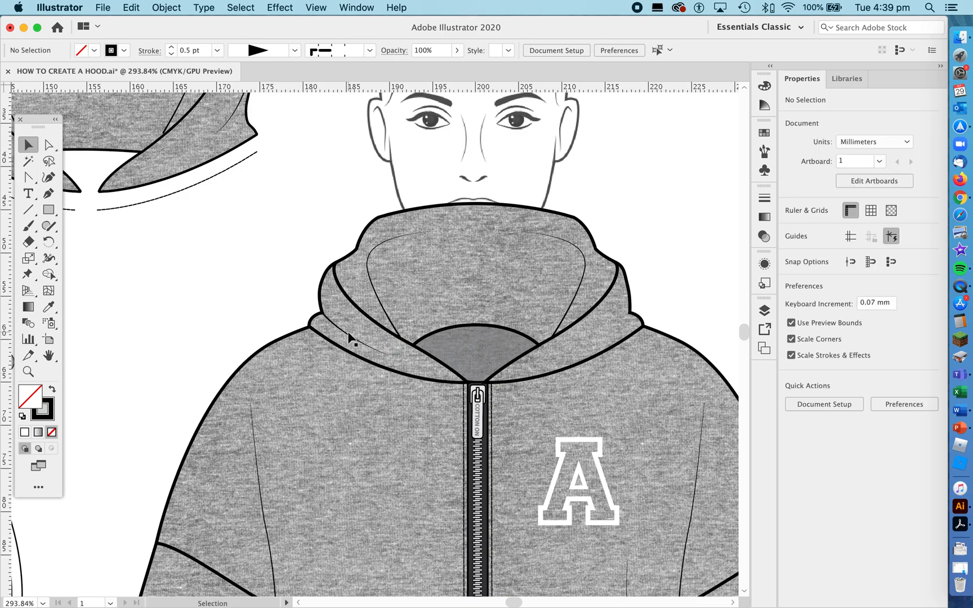
{"action": "left_click", "coordinate": [348, 338]}
{"action": "right_click", "coordinate": [347, 331]}
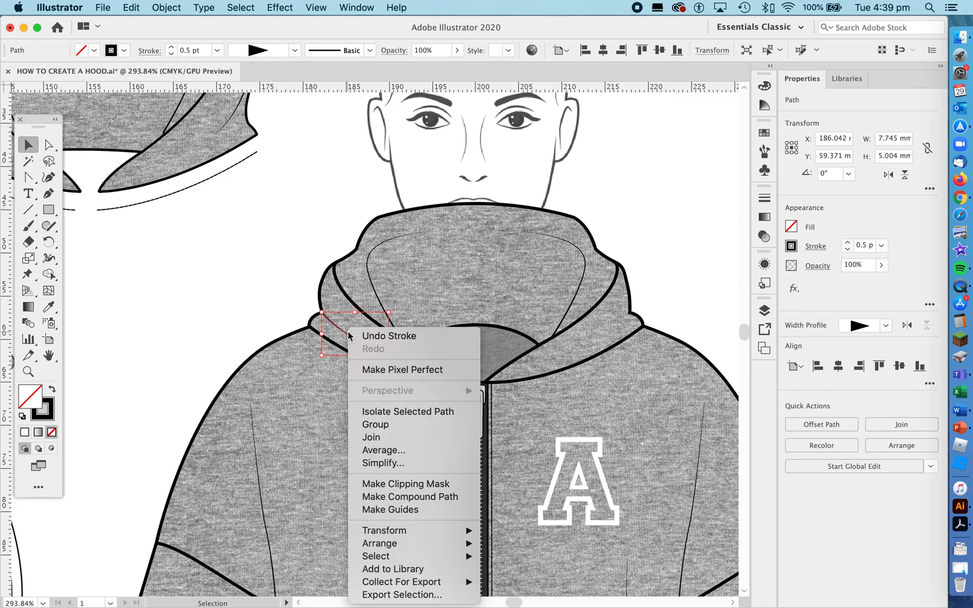
{"action": "mouse_move", "coordinate": [391, 532]}
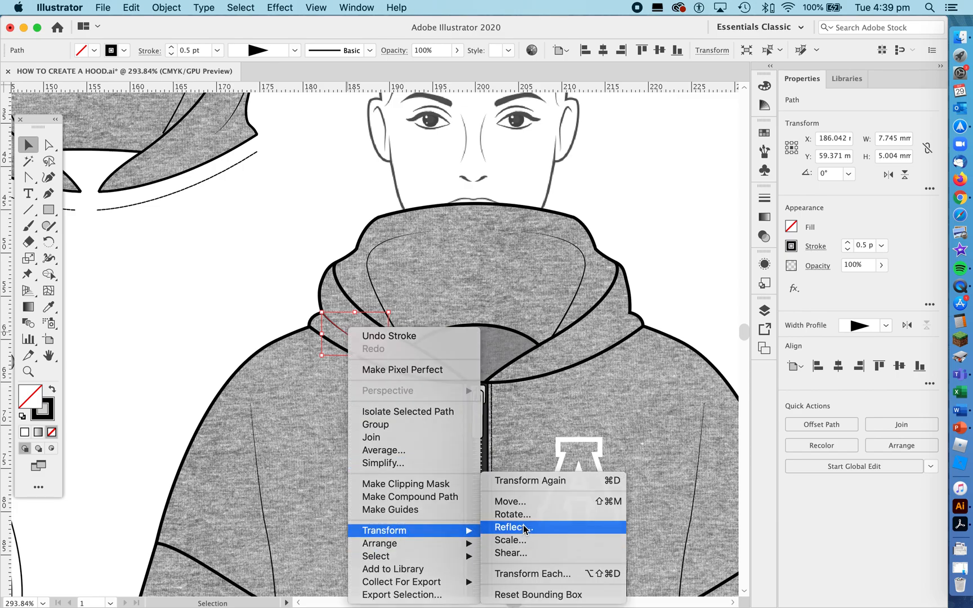
{"action": "left_click", "coordinate": [524, 586]}
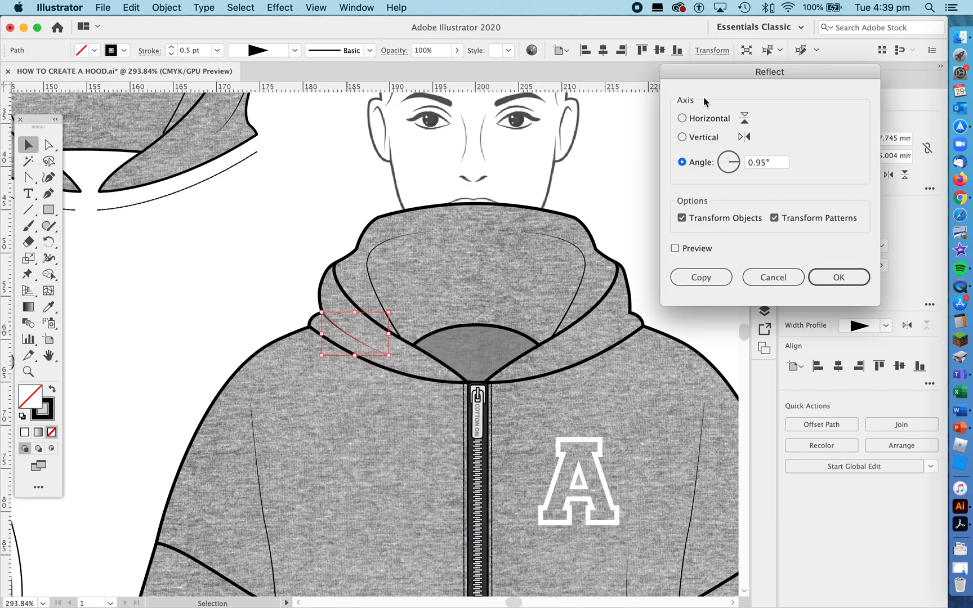
{"action": "left_click", "coordinate": [682, 136]}
{"action": "left_click", "coordinate": [700, 277]}
{"action": "left_click_drag", "start_coordinate": [366, 330], "coordinate": [608, 341]}
{"action": "left_click", "coordinate": [649, 259]}
Step: Examine the fitted hood on the whole jacket and compare its shape with the flat hood beside it
{"action": "key", "text": "z"}
{"action": "left_click_drag", "start_coordinate": [648, 284], "coordinate": [452, 325]}
{"action": "left_click_drag", "start_coordinate": [587, 317], "coordinate": [462, 306]}
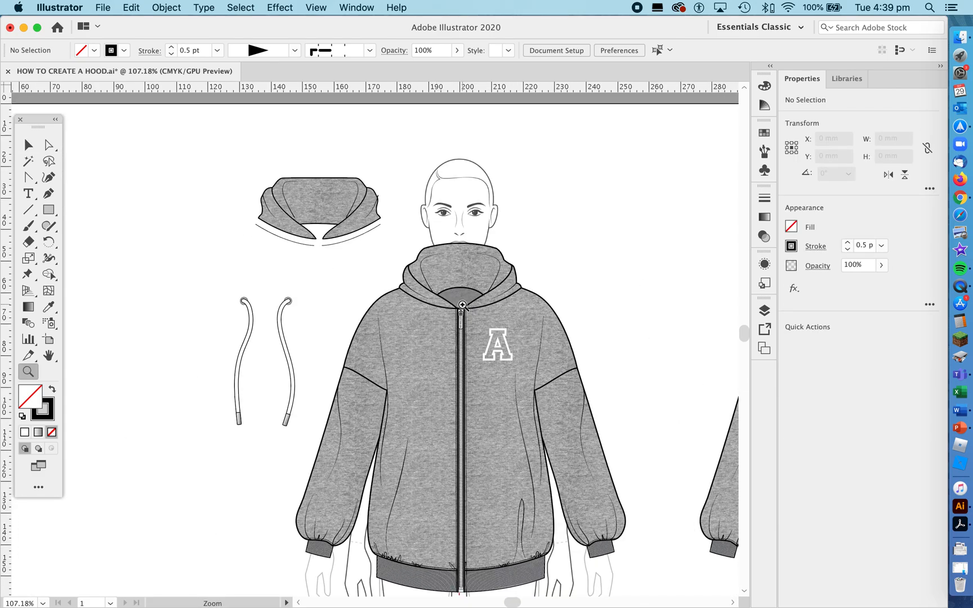
{"action": "key", "text": "v"}
{"action": "key", "text": "a"}
{"action": "left_click", "coordinate": [459, 269]}
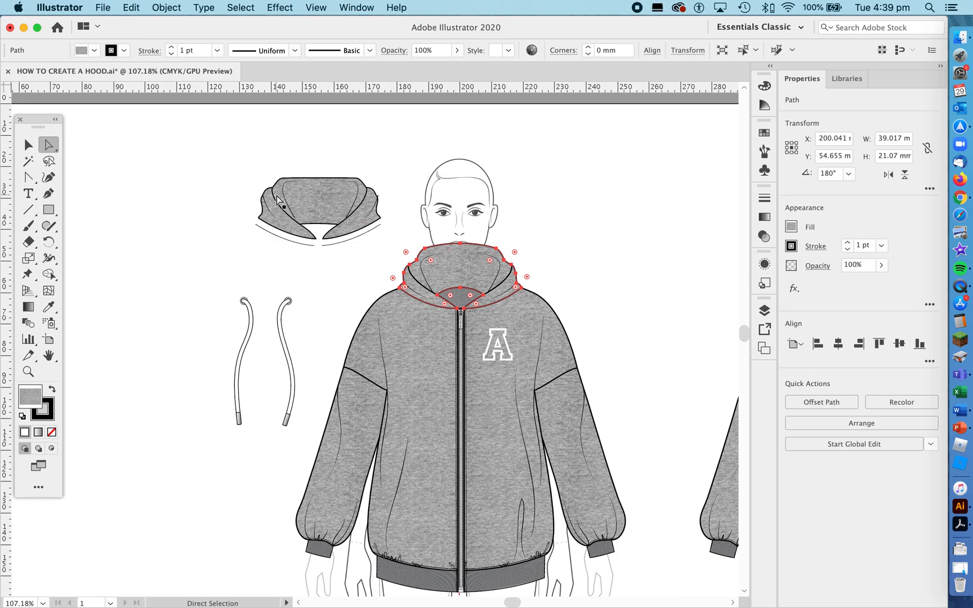
{"action": "left_click", "coordinate": [579, 218]}
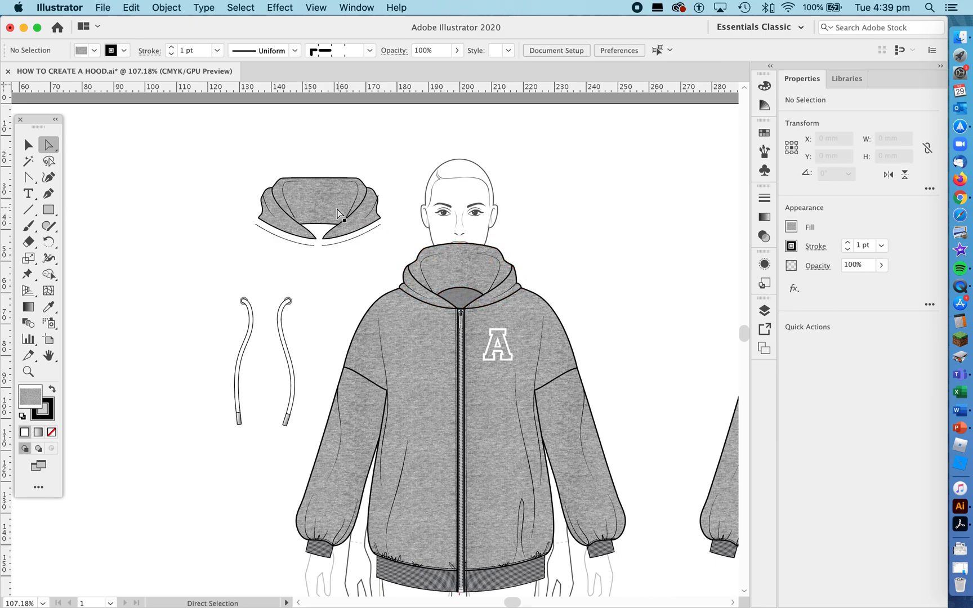
Step: Move the centre anchor of the neck opening's upper edge slightly down to flatten its curve, and deselect the shape
{"action": "key", "text": "z"}
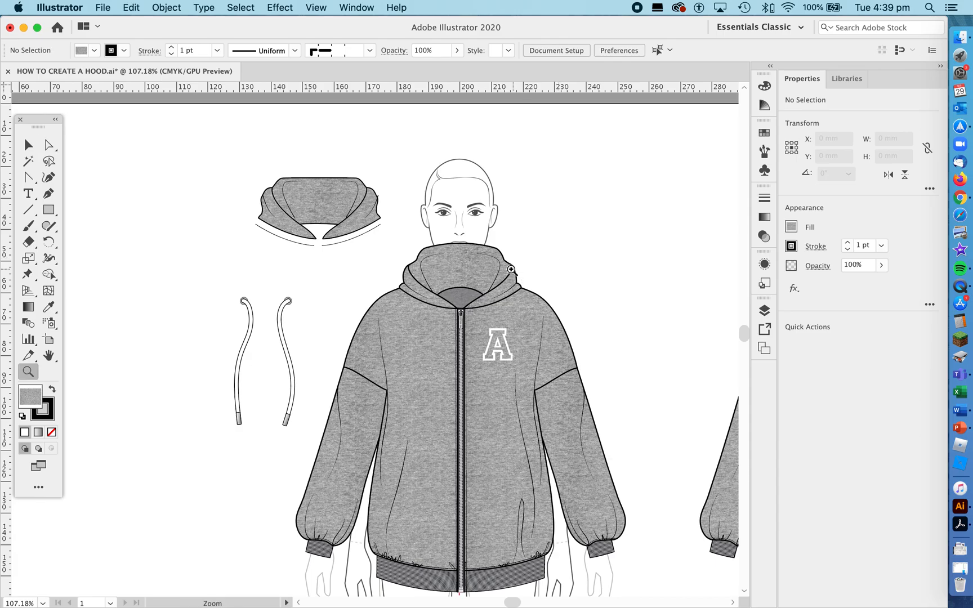
{"action": "left_click", "coordinate": [508, 269]}
{"action": "key", "text": "a"}
{"action": "left_click", "coordinate": [431, 299]}
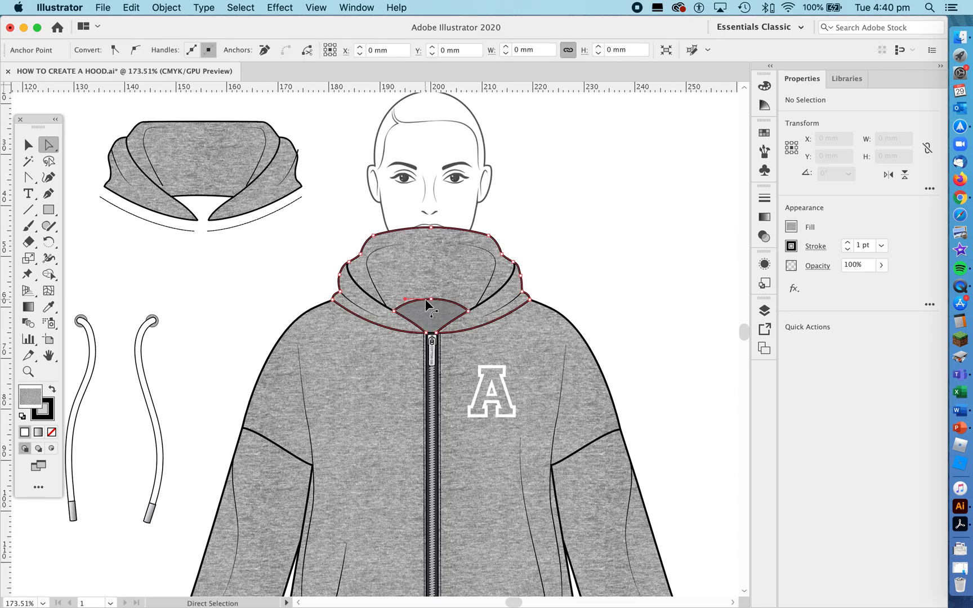
{"action": "left_click", "coordinate": [430, 299]}
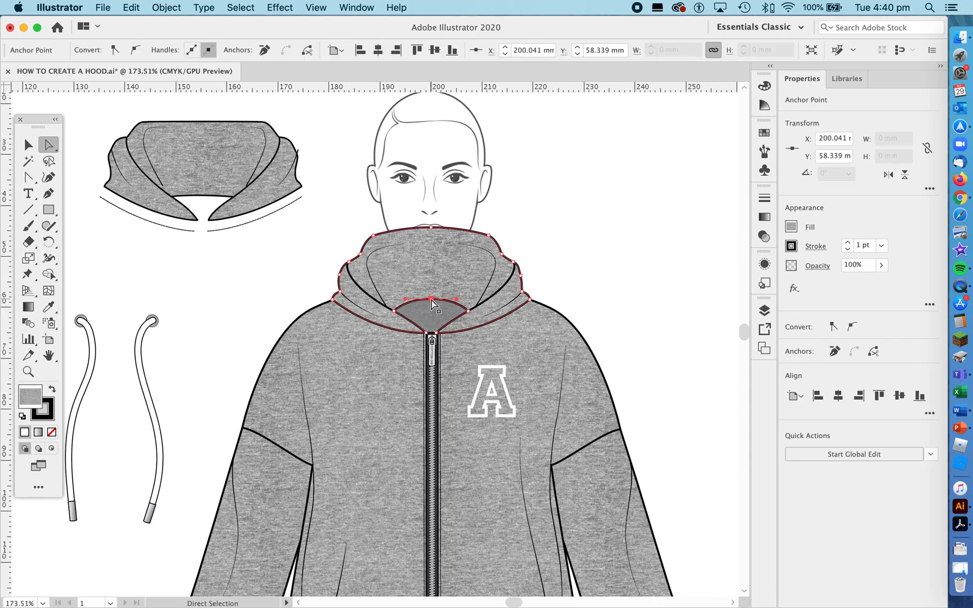
{"action": "left_click_drag", "start_coordinate": [430, 299], "coordinate": [429, 306]}
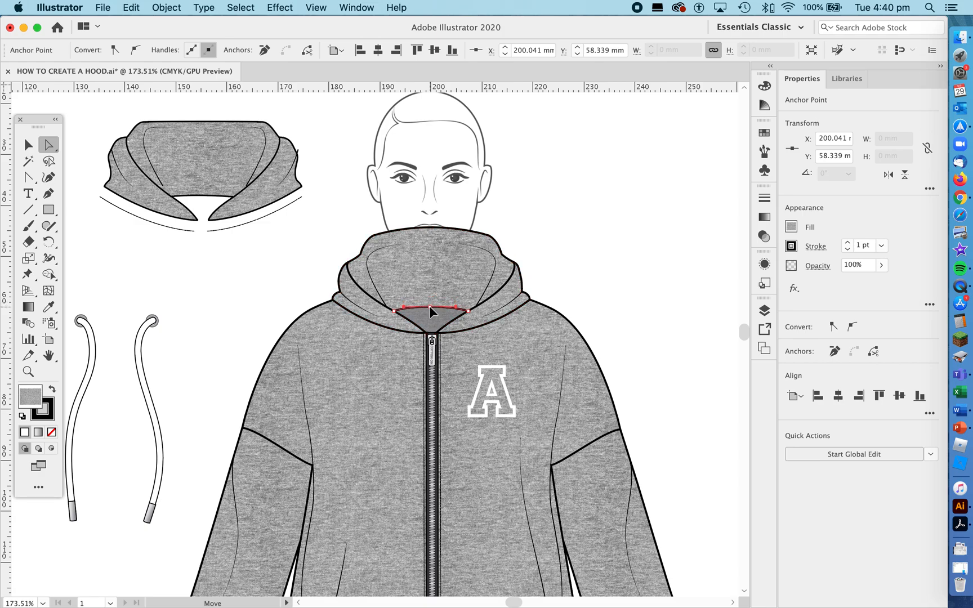
{"action": "left_click_drag", "start_coordinate": [427, 306], "coordinate": [430, 303]}
{"action": "left_click", "coordinate": [630, 282]}
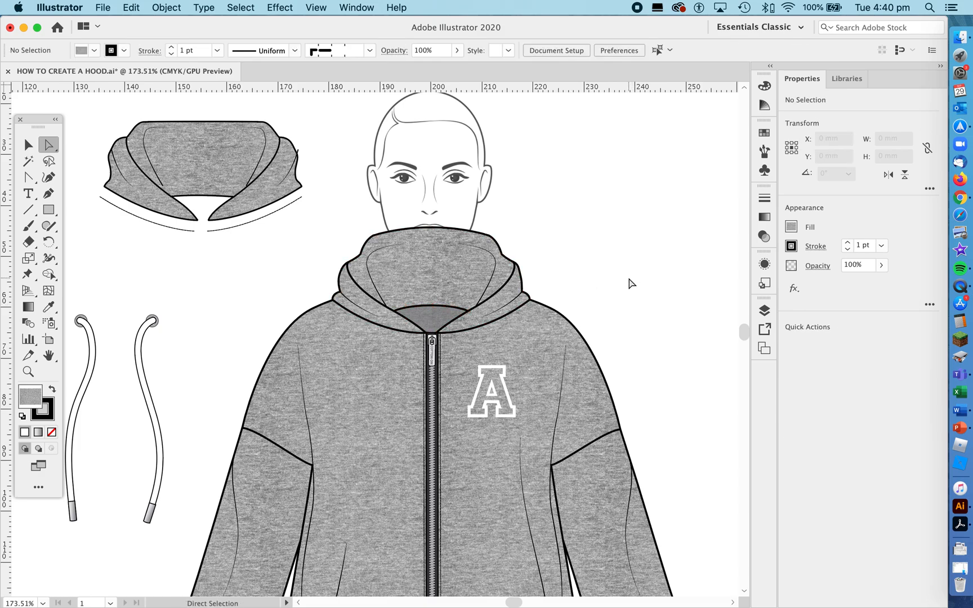
Step: Select the upper anchors of the hood outline and its crease lines, nudge them down together to lower the hood slightly, and deselect them
{"action": "left_click_drag", "start_coordinate": [322, 218], "coordinate": [545, 284]}
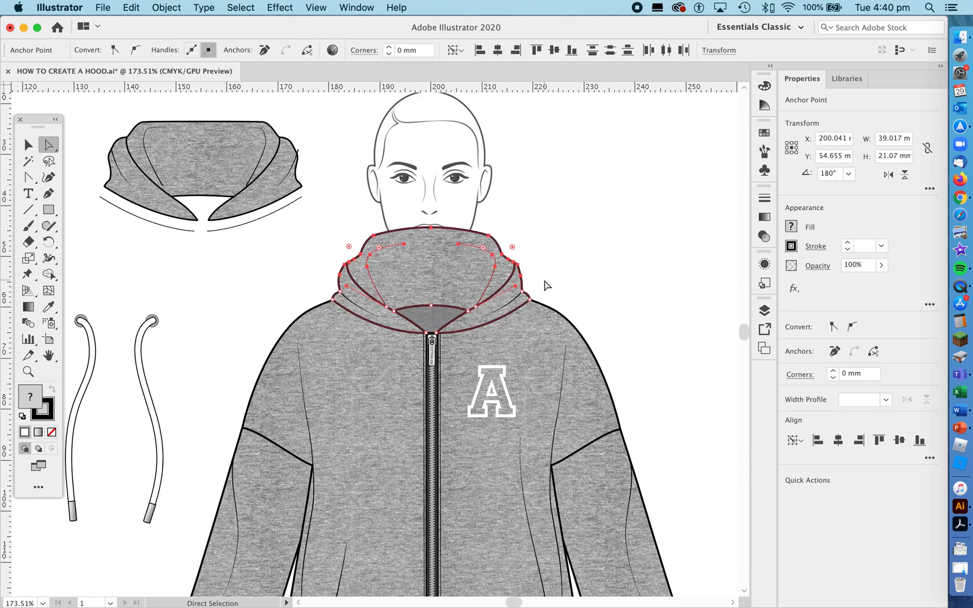
{"action": "key", "text": "Down"}
{"action": "key", "text": "Down"}
{"action": "key", "text": "Down"}
{"action": "key", "text": "Down"}
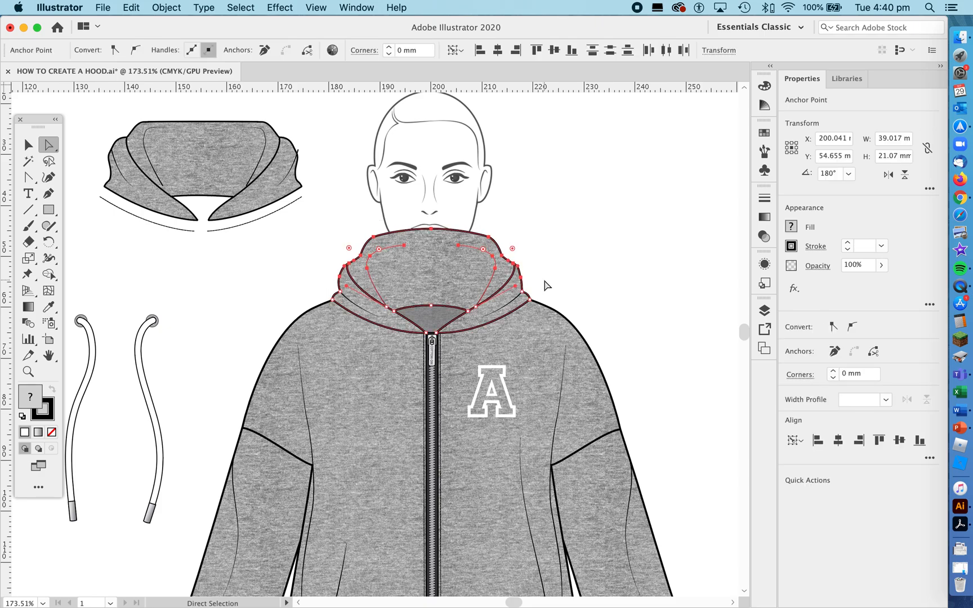
{"action": "key", "text": "Down"}
{"action": "key", "text": "Down"}
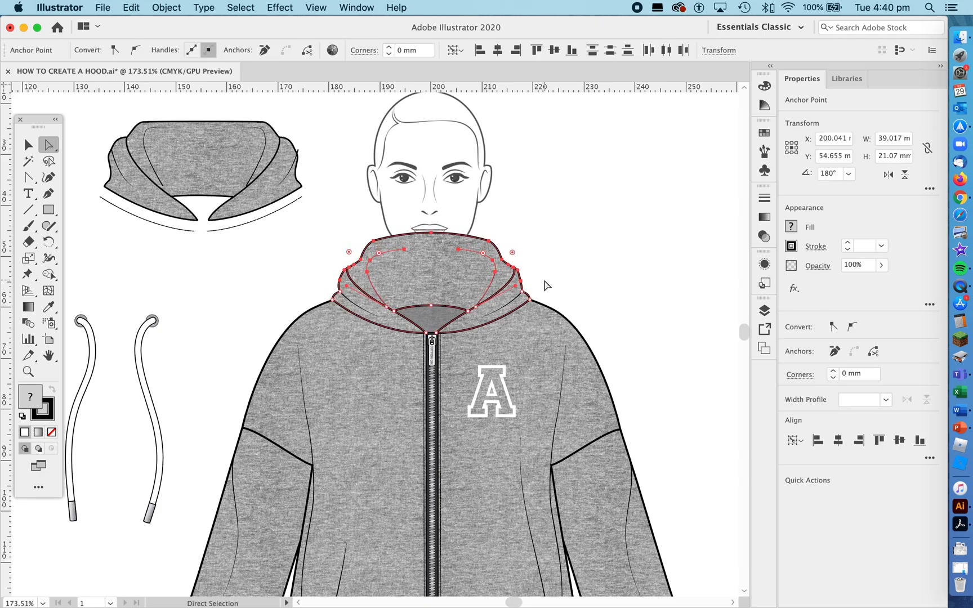
{"action": "left_click", "coordinate": [545, 284]}
Step: Move both drawcords together onto the front of the jacket near the hood opening and bring them to the front
{"action": "key", "text": "z"}
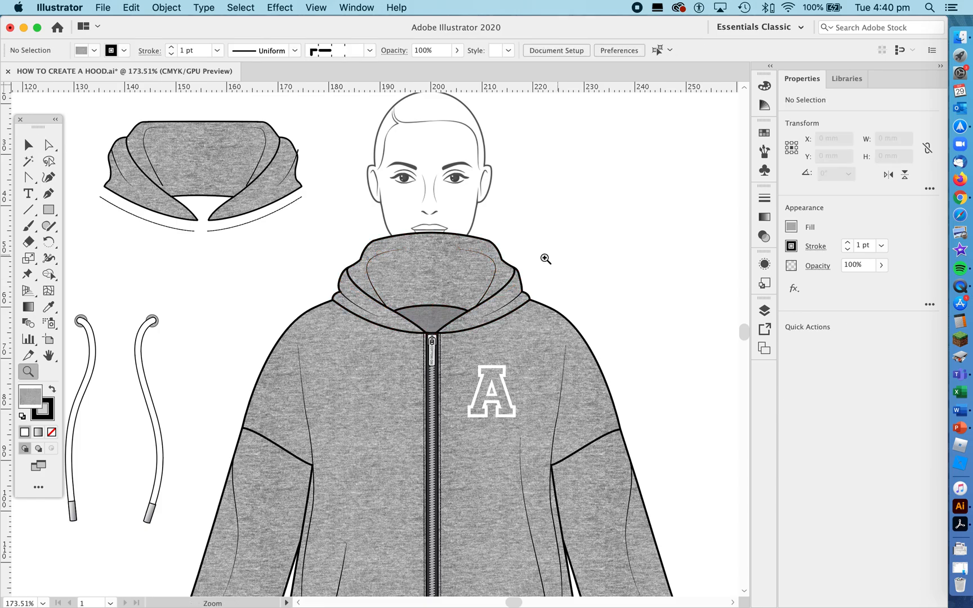
{"action": "left_click_drag", "start_coordinate": [545, 258], "coordinate": [491, 275]}
{"action": "key", "text": "space"}
{"action": "left_click_drag", "start_coordinate": [592, 325], "coordinate": [563, 276]}
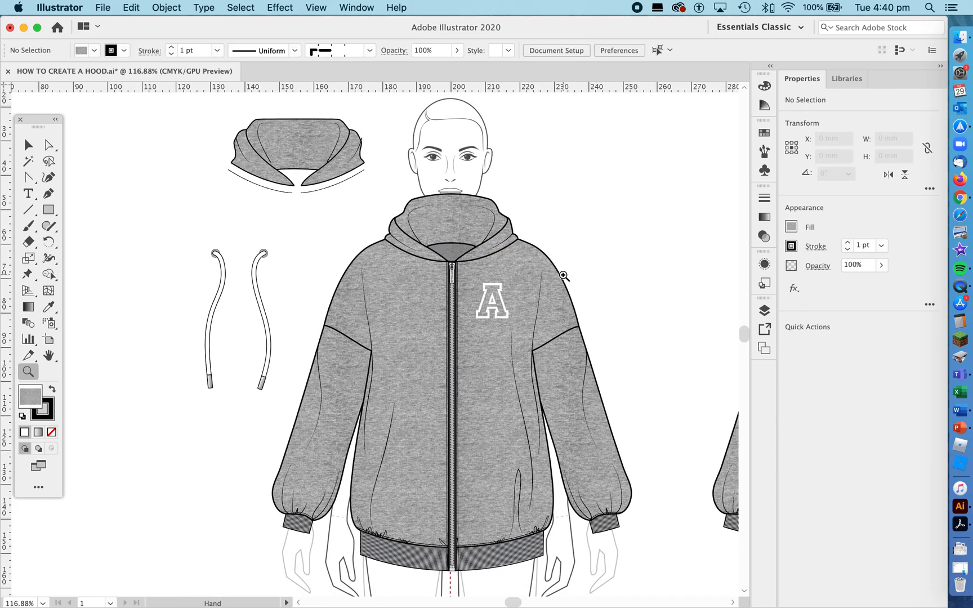
{"action": "key", "text": "v"}
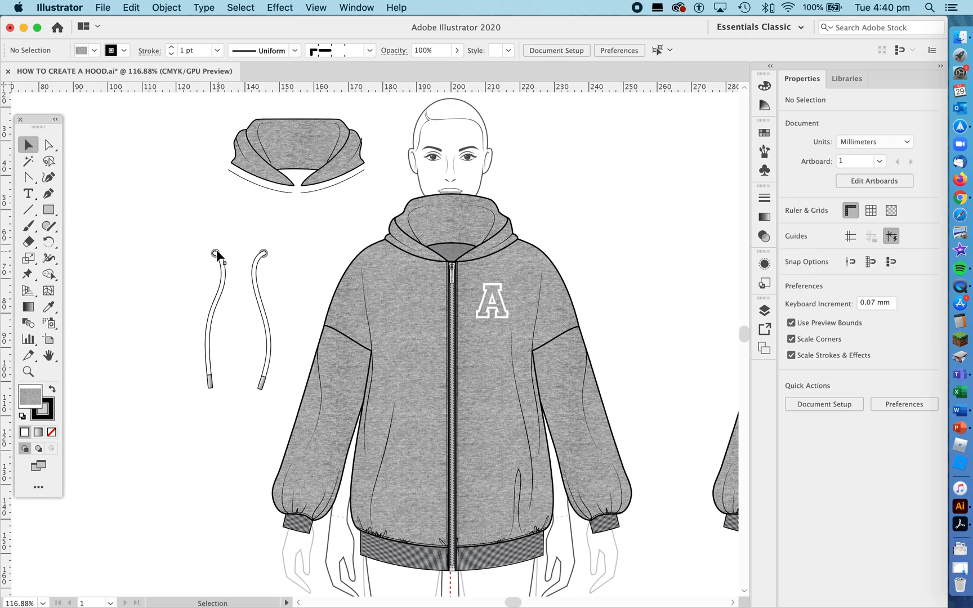
{"action": "left_click", "coordinate": [218, 255]}
{"action": "left_click", "coordinate": [256, 259], "text": "shift"}
{"action": "left_click_drag", "start_coordinate": [256, 259], "coordinate": [684, 319]}
{"action": "key", "text": "shift+super+]"}
Step: Position the two drawcords individually so their eyelets sit on either side of the hood's neck opening, and deselect them
{"action": "key", "text": "z"}
{"action": "key", "text": "v"}
{"action": "key", "text": "shift+super+a"}
{"action": "left_click_drag", "start_coordinate": [360, 314], "coordinate": [345, 302]}
{"action": "left_click_drag", "start_coordinate": [456, 307], "coordinate": [460, 299]}
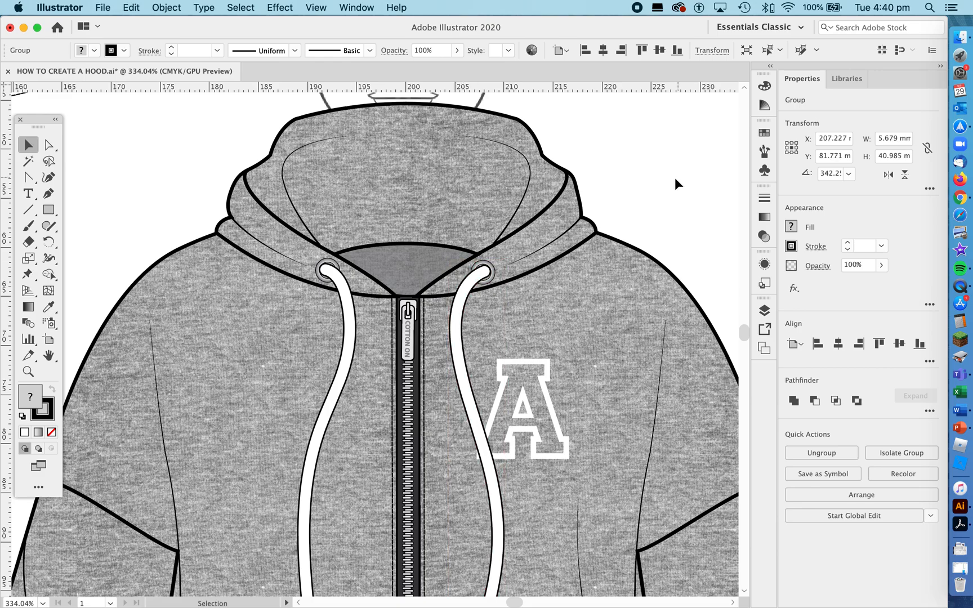
{"action": "left_click", "coordinate": [674, 177]}
Step: Copy the hood's lower left neckline segment, paste it in front, and offset the duplicate slightly below the seam
{"action": "key", "text": "z"}
{"action": "left_click_drag", "start_coordinate": [598, 285], "coordinate": [406, 347]}
{"action": "key", "text": "space"}
{"action": "left_click_drag", "start_coordinate": [523, 346], "coordinate": [454, 319]}
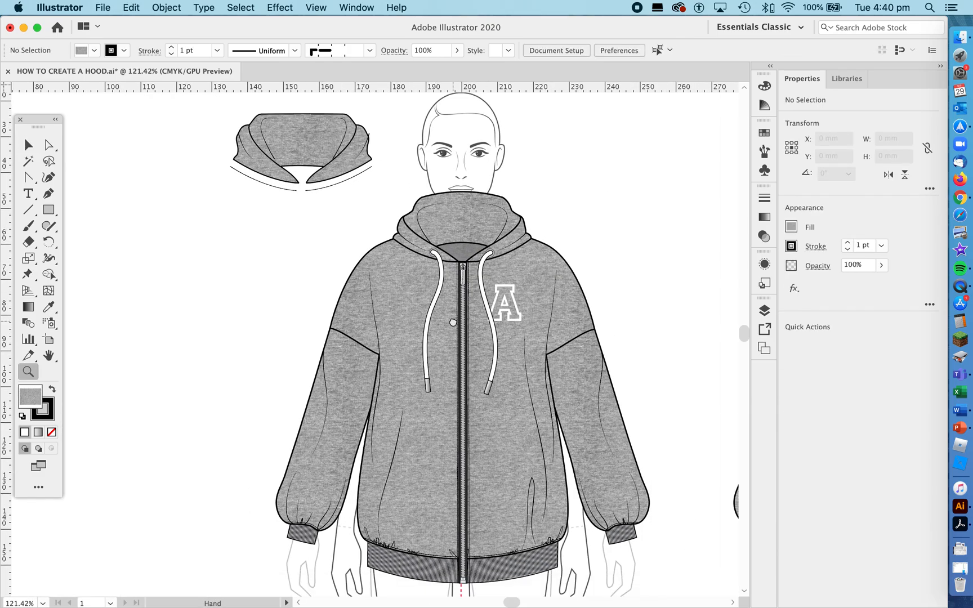
{"action": "left_click_drag", "start_coordinate": [494, 207], "coordinate": [517, 285]}
{"action": "key", "text": "a"}
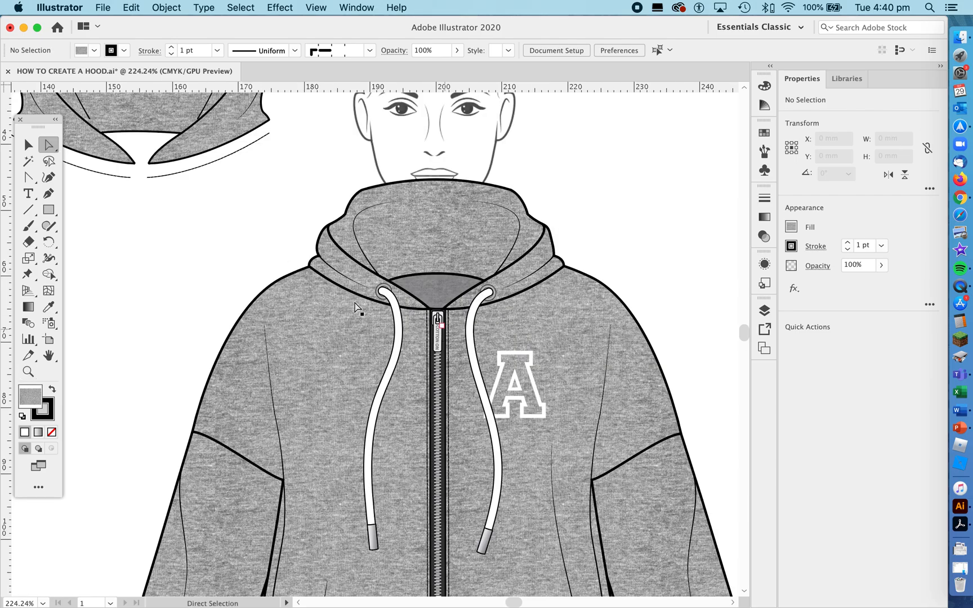
{"action": "left_click", "coordinate": [342, 288]}
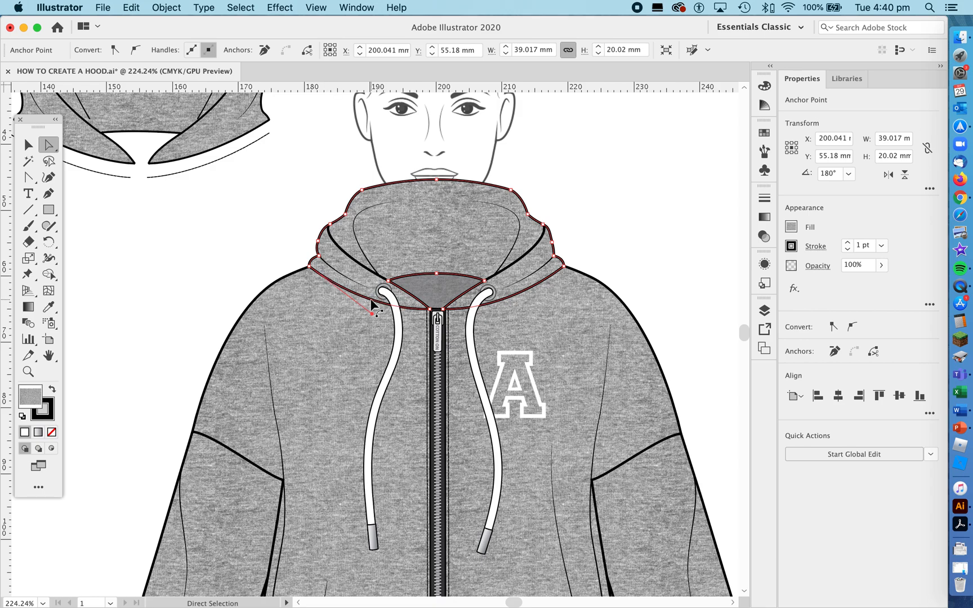
{"action": "key", "text": "super"}
{"action": "key", "text": "super"}
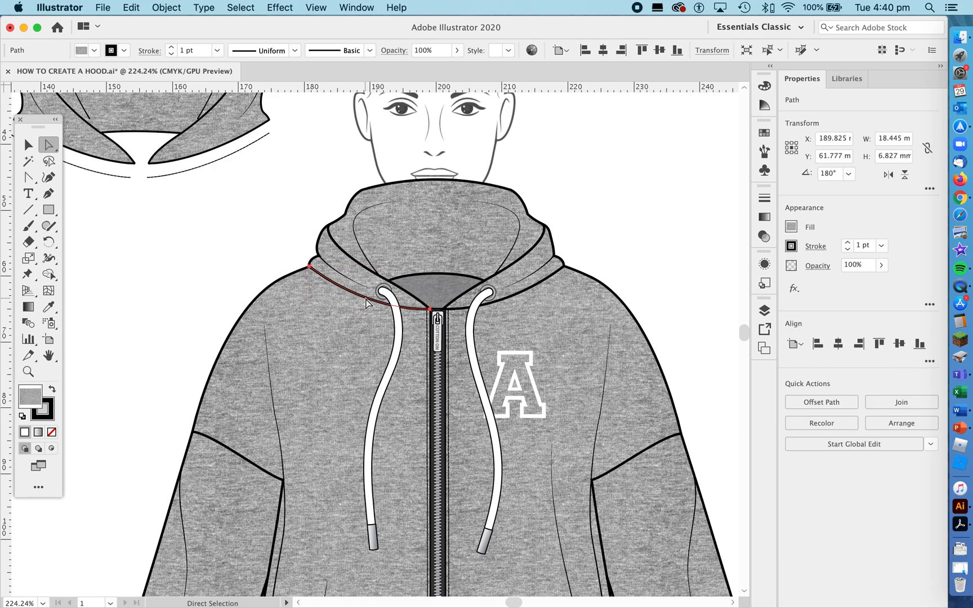
{"action": "left_click_drag", "start_coordinate": [364, 299], "coordinate": [363, 302]}
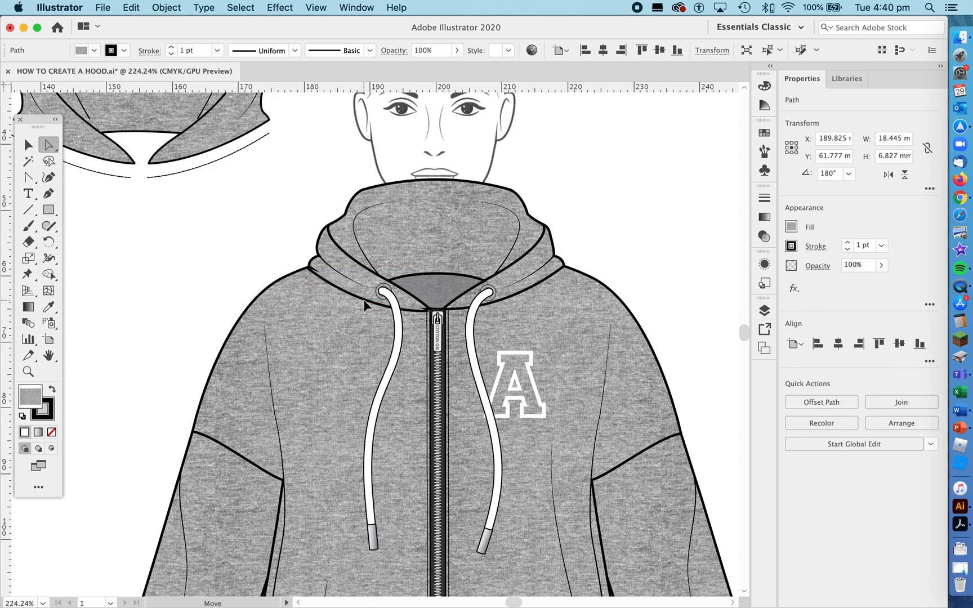
Step: Remove the fill from the duplicated neckline segment, sample the zip edge stitching's stroke for it with the Eyedropper, and deselect it
{"action": "left_click", "coordinate": [51, 432]}
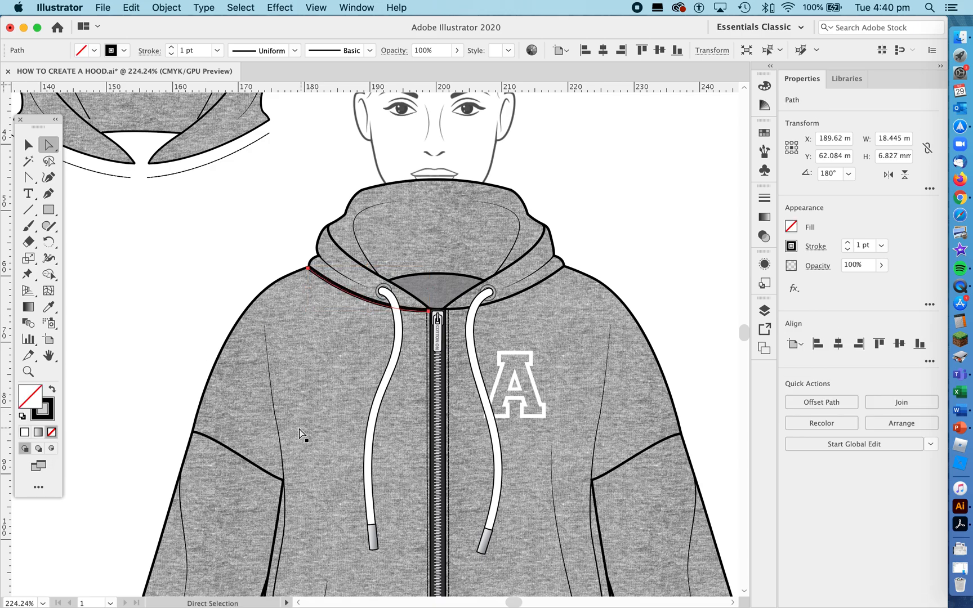
{"action": "key", "text": "i"}
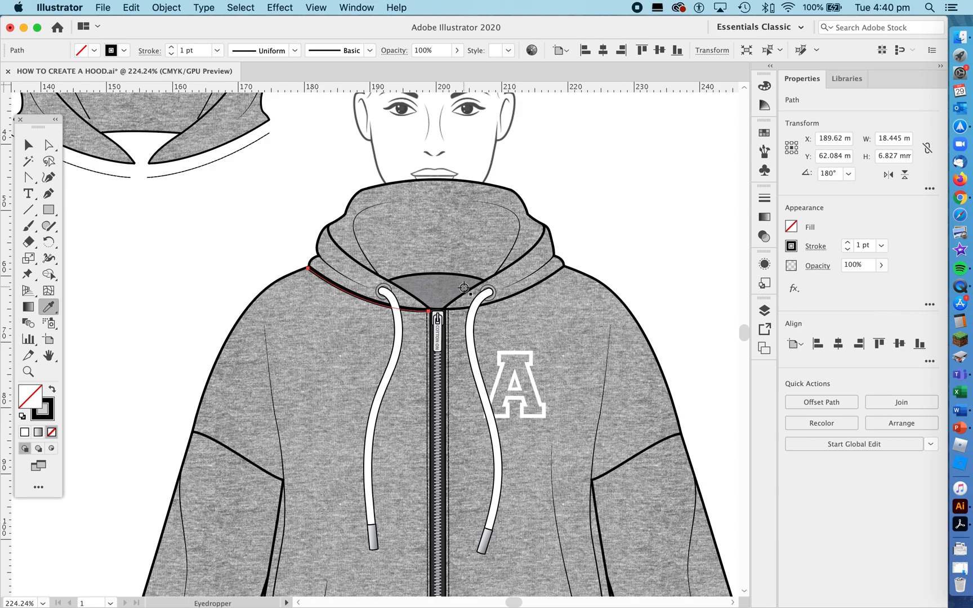
{"action": "left_click", "coordinate": [426, 332]}
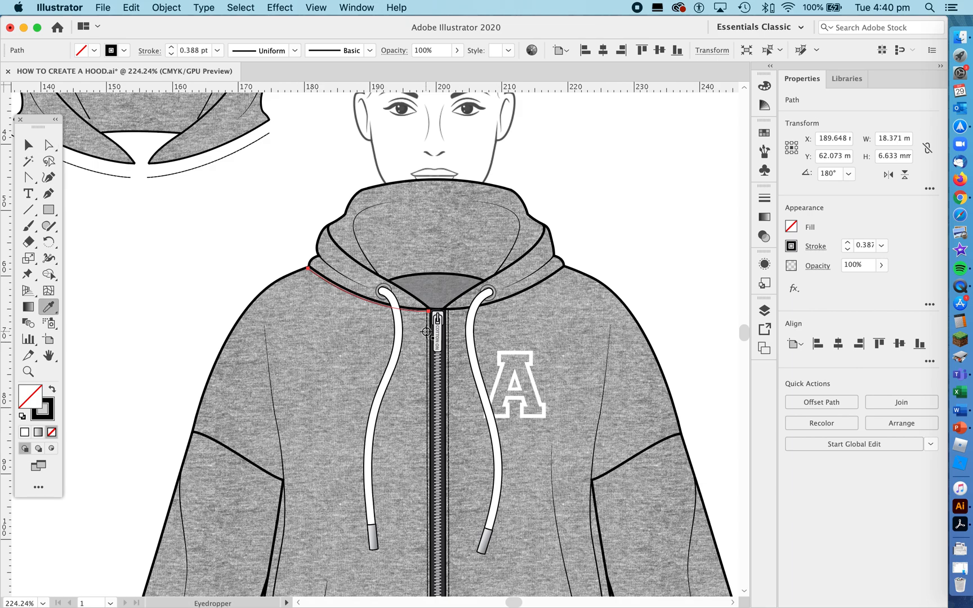
{"action": "left_click", "coordinate": [156, 259], "text": "super"}
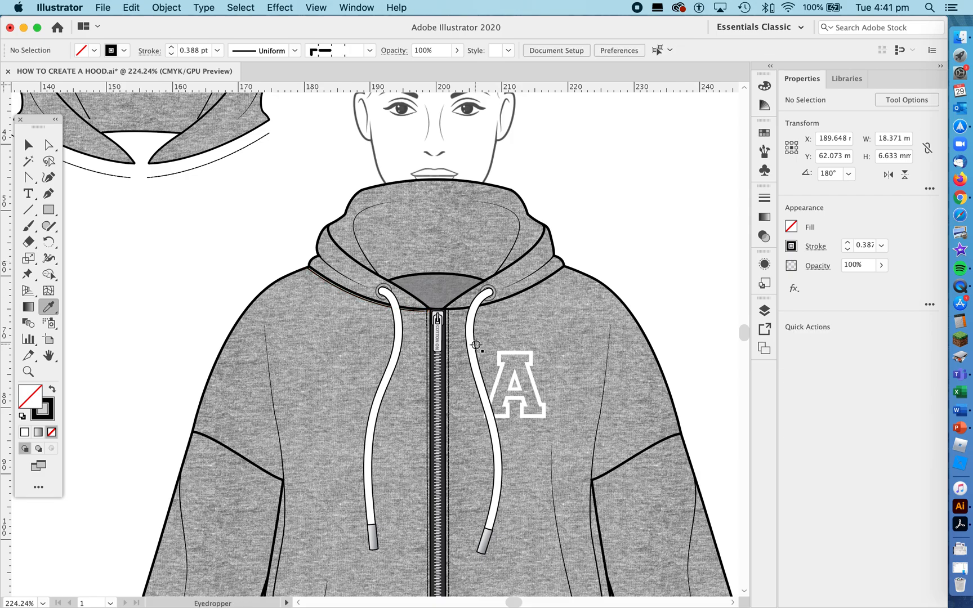
Step: Select the duplicated left neckline segment and set its stroke weight to 0.5 pt
{"action": "key", "text": "z"}
{"action": "left_click_drag", "start_coordinate": [387, 301], "coordinate": [481, 336]}
{"action": "key", "text": "a"}
{"action": "left_click", "coordinate": [493, 326]}
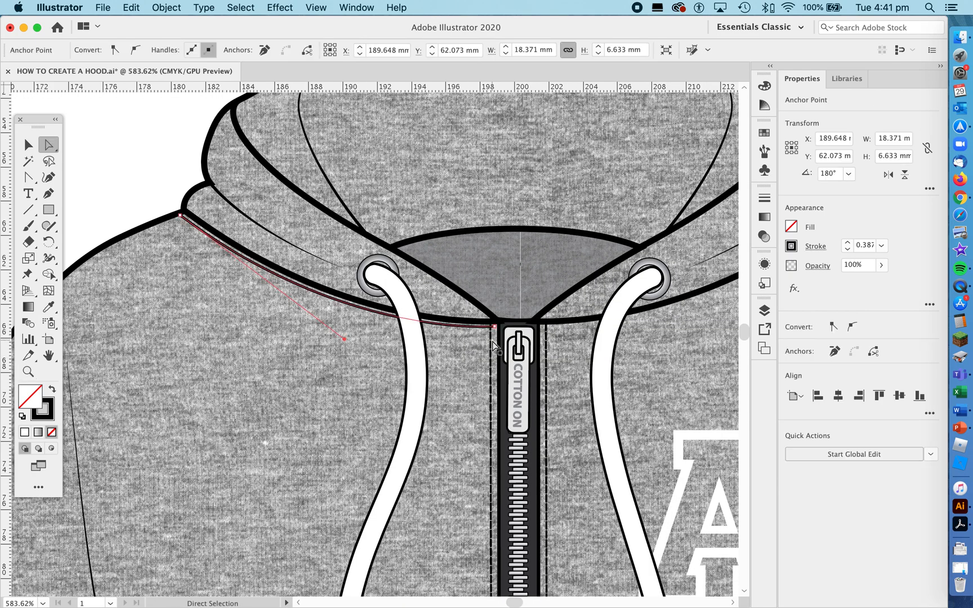
{"action": "key", "text": "i"}
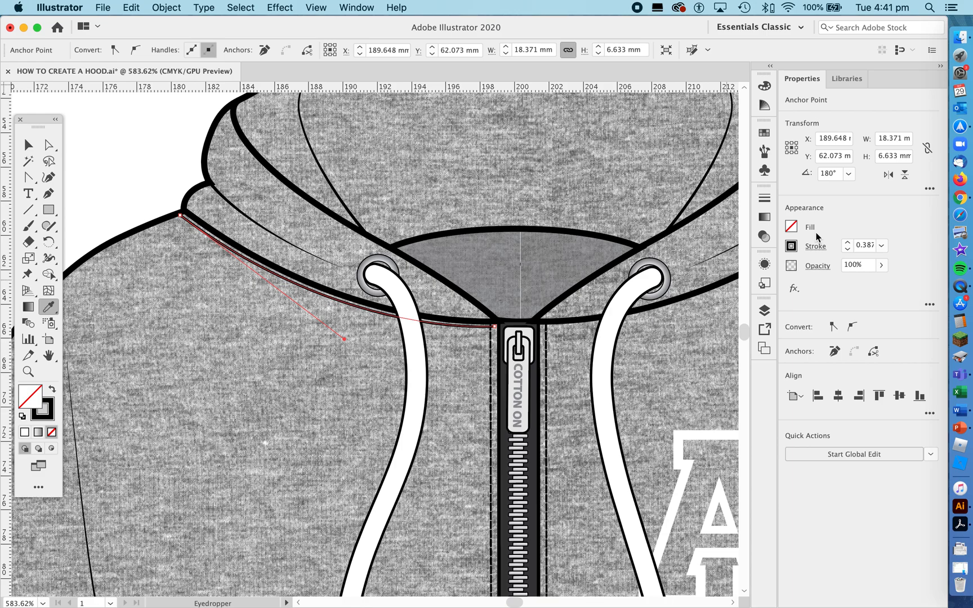
{"action": "left_click", "coordinate": [847, 243]}
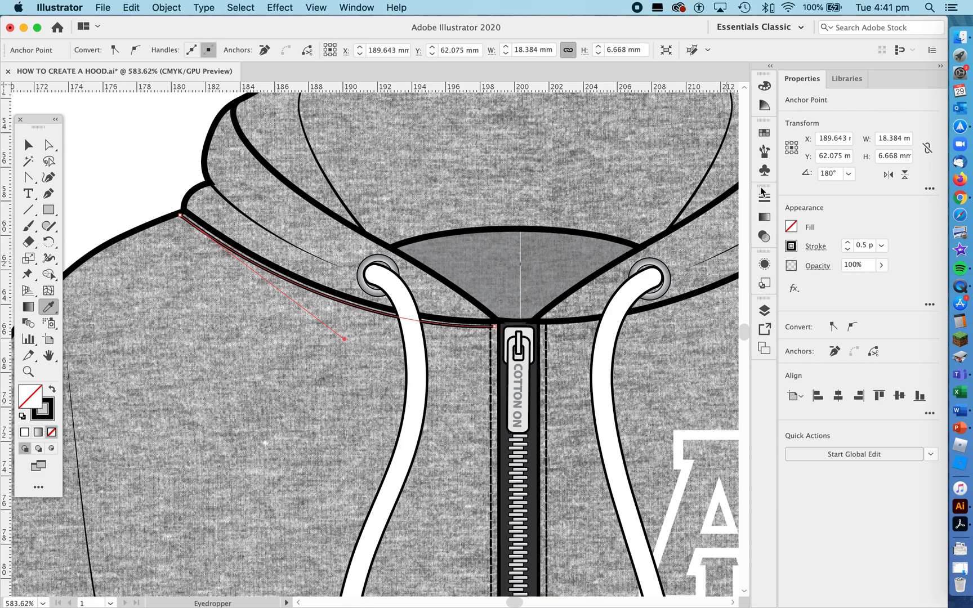
Step: Apply the dashed stitch pattern brush to the left neckline segment, keeping its stroke weight at 0.5 pt
{"action": "key", "text": "a"}
{"action": "left_click", "coordinate": [489, 343]}
{"action": "left_click", "coordinate": [465, 326]}
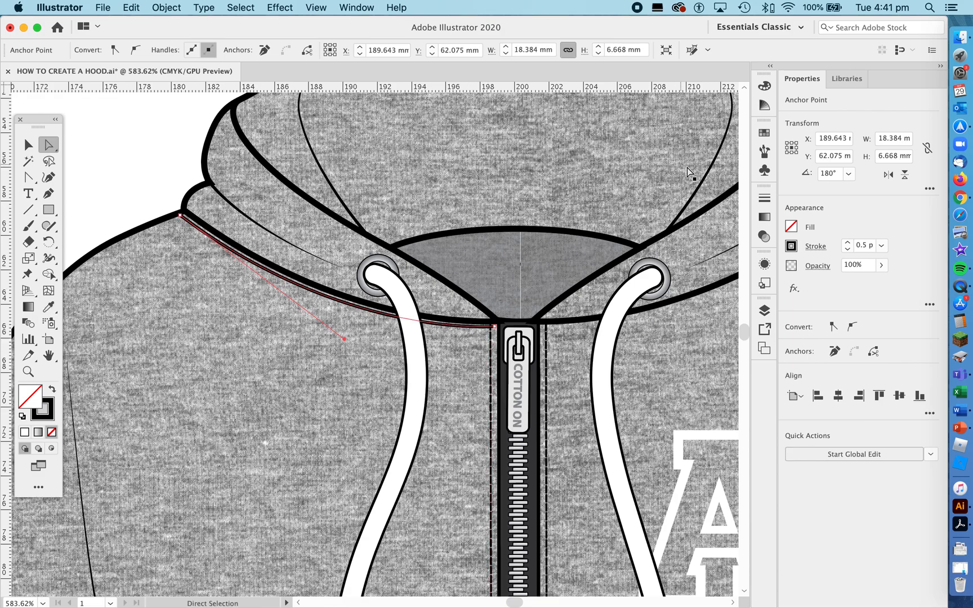
{"action": "left_click", "coordinate": [763, 151]}
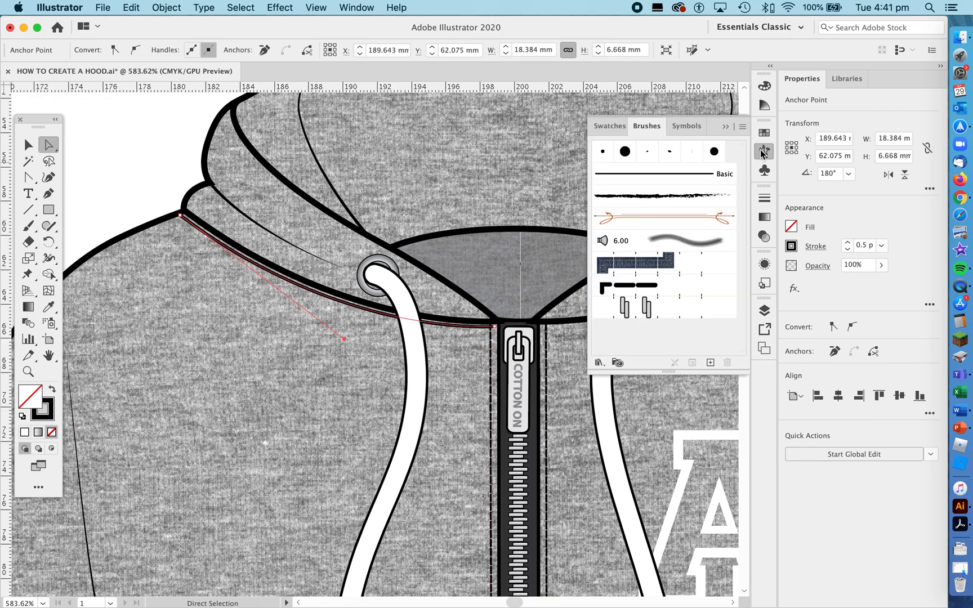
{"action": "left_click", "coordinate": [636, 297]}
{"action": "left_click", "coordinate": [847, 243]}
{"action": "left_click", "coordinate": [847, 249]}
{"action": "left_click", "coordinate": [725, 126]}
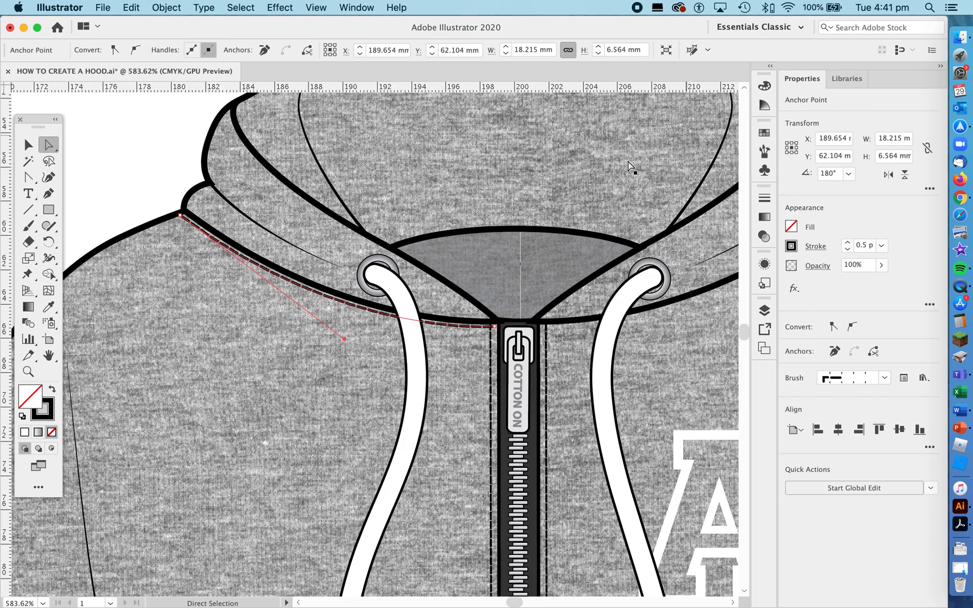
Step: Move the stitch line's end anchor at the zip slightly down and towards the zip, and deselect the line
{"action": "key", "text": "super+shift+a"}
{"action": "left_click_drag", "start_coordinate": [494, 327], "coordinate": [498, 331]}
{"action": "key", "text": "super+shift+a"}
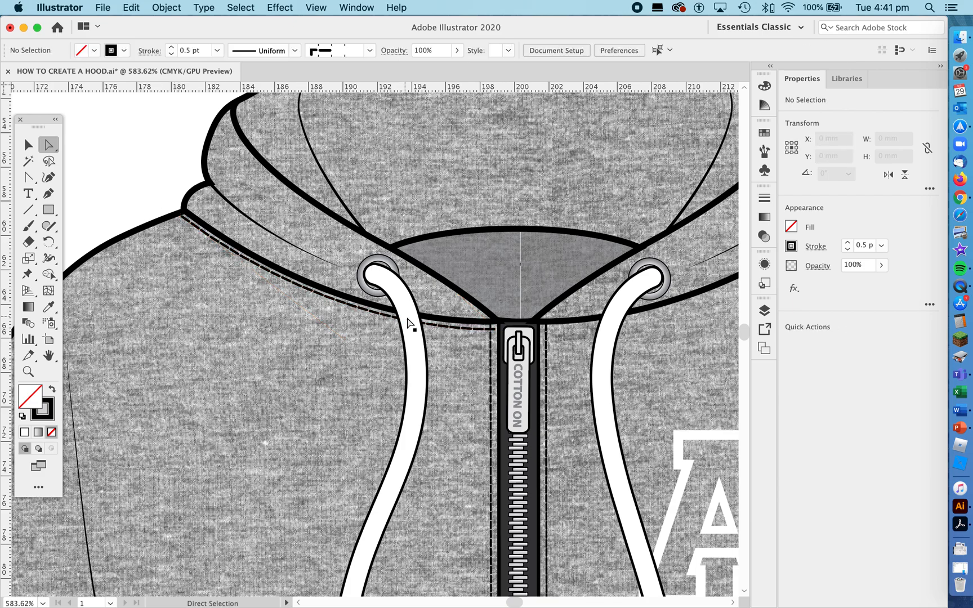
Step: Duplicate the dashed left neckline stitching and place the copy on the other side of the zip
{"action": "key", "text": "z"}
{"action": "left_click_drag", "start_coordinate": [606, 307], "coordinate": [531, 330]}
{"action": "left_click_drag", "start_coordinate": [630, 320], "coordinate": [518, 358]}
{"action": "key", "text": "v"}
{"action": "left_click", "coordinate": [327, 337]}
{"action": "left_click_drag", "start_coordinate": [327, 336], "coordinate": [547, 349]}
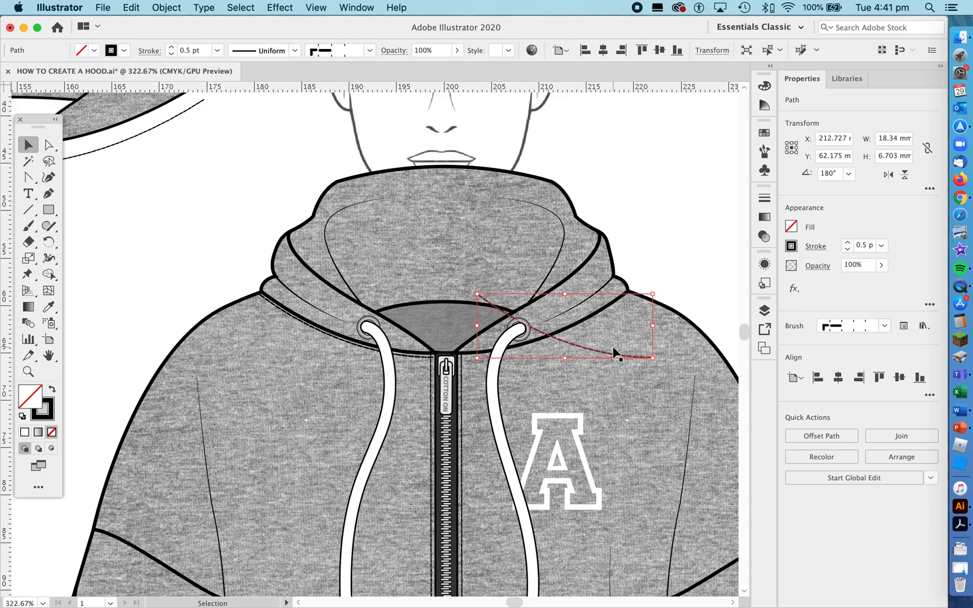
Step: Reflect the copied stitch line across the vertical axis, align it below the hood's lower right seam, and deselect it
{"action": "key", "text": "o"}
{"action": "left_click_drag", "start_coordinate": [668, 364], "coordinate": [459, 359]}
{"action": "key", "text": "v"}
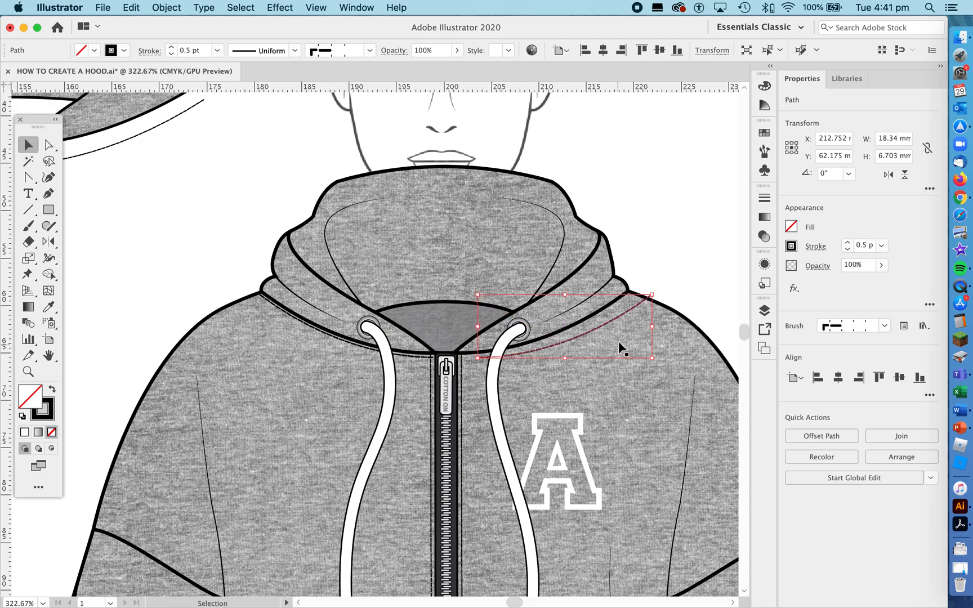
{"action": "left_click_drag", "start_coordinate": [581, 336], "coordinate": [560, 337]}
{"action": "left_click", "coordinate": [627, 254]}
{"action": "key", "text": "z"}
{"action": "left_click_drag", "start_coordinate": [627, 254], "coordinate": [445, 278]}
{"action": "left_click_drag", "start_coordinate": [541, 336], "coordinate": [390, 291]}
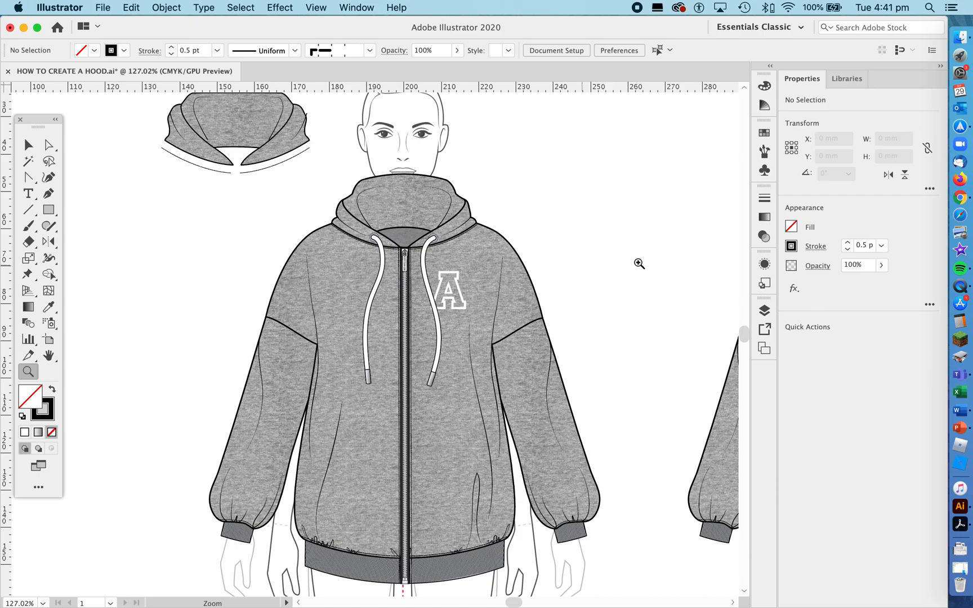
{"action": "left_click", "coordinate": [959, 286]}
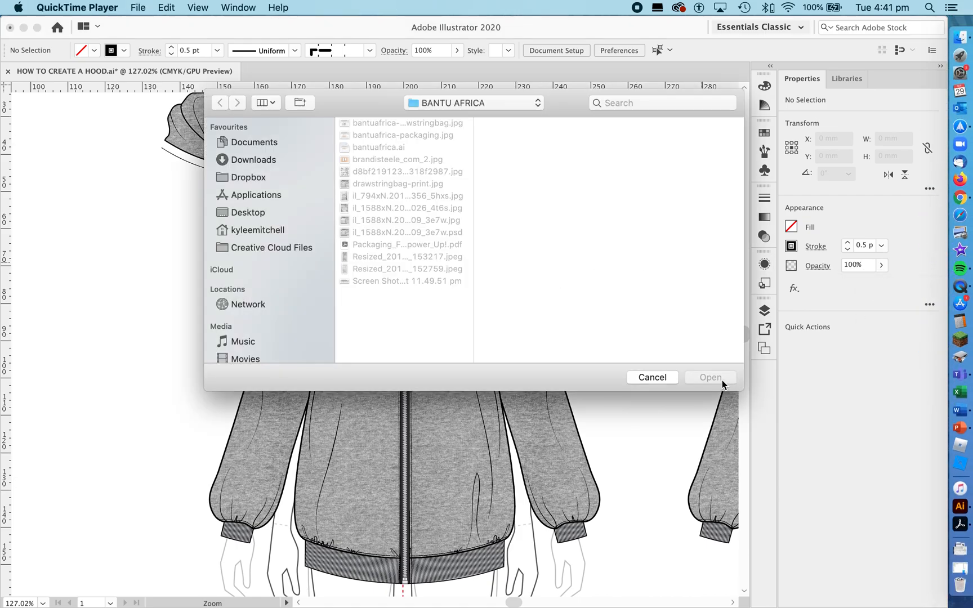
{"action": "left_click", "coordinate": [653, 374]}
{"action": "left_click", "coordinate": [130, 8]}
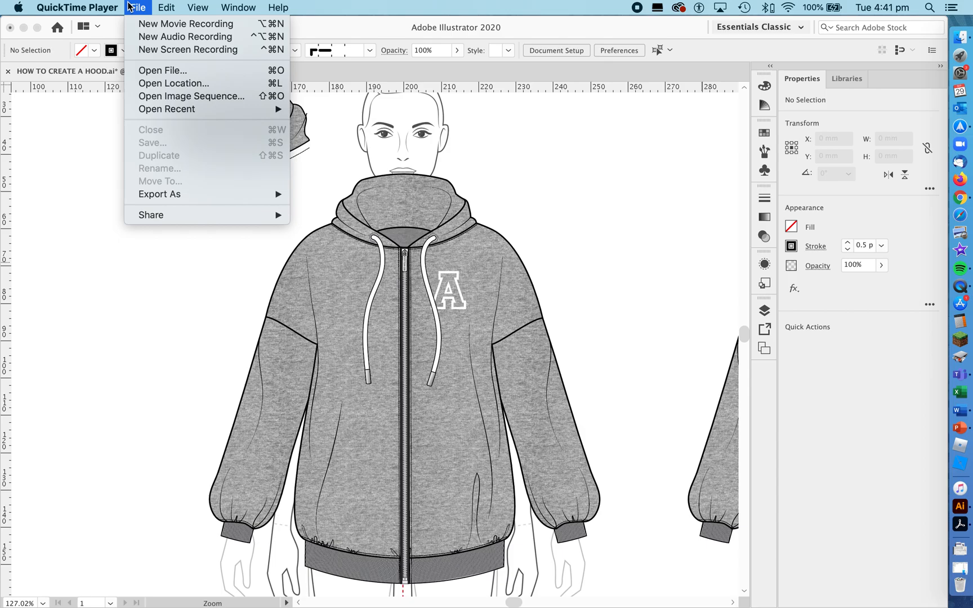